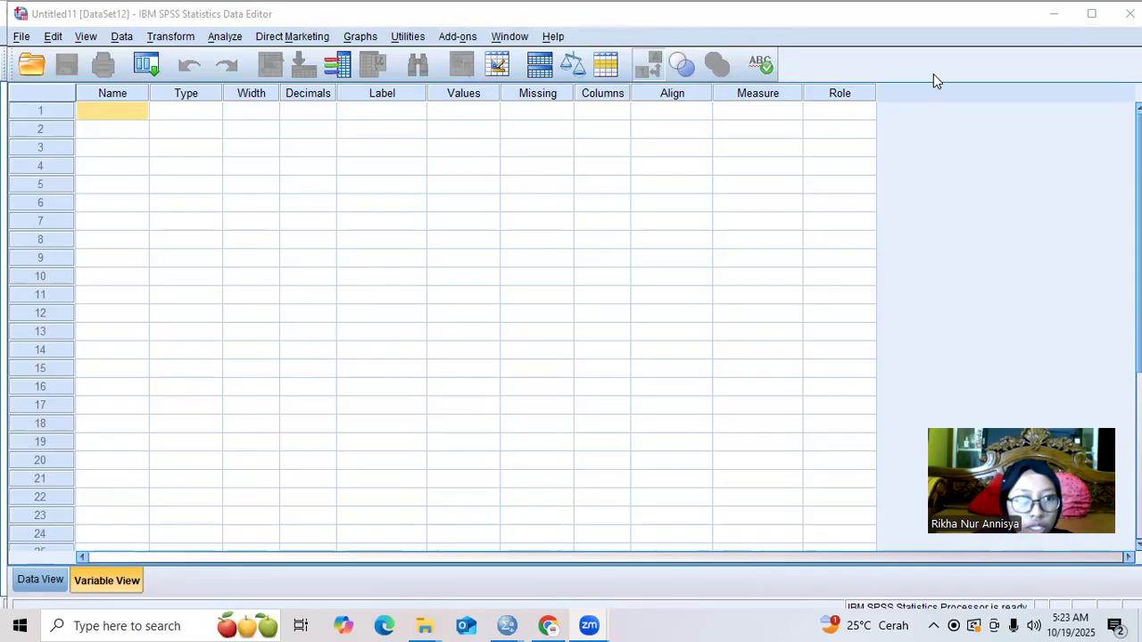
# Define the first two variables as Nama and Jumlah_Pindah_Kerja in the variable definitions
pyautogui.click(107, 116)
pyautogui.write('Nama')
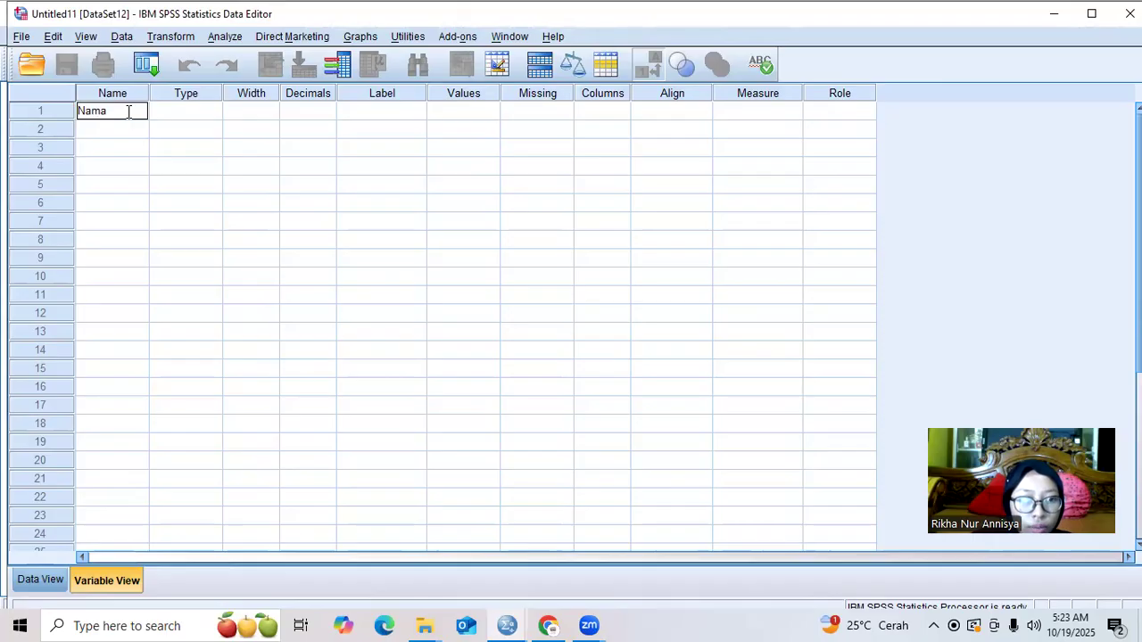
pyautogui.press('Return')
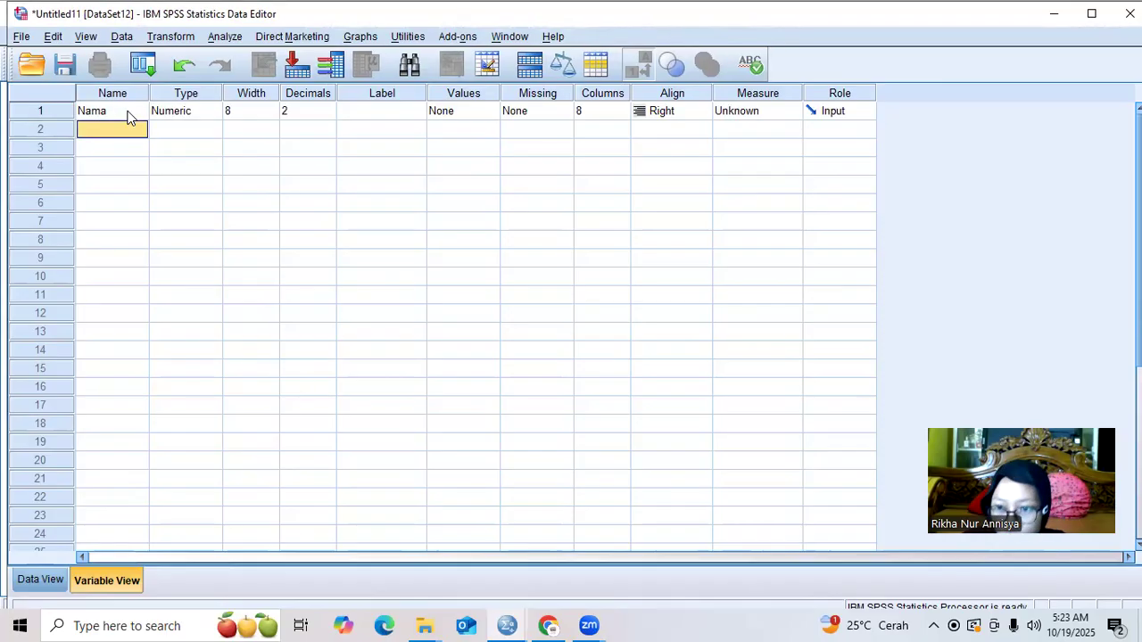
pyautogui.press('shift')
pyautogui.write('Jumlah')
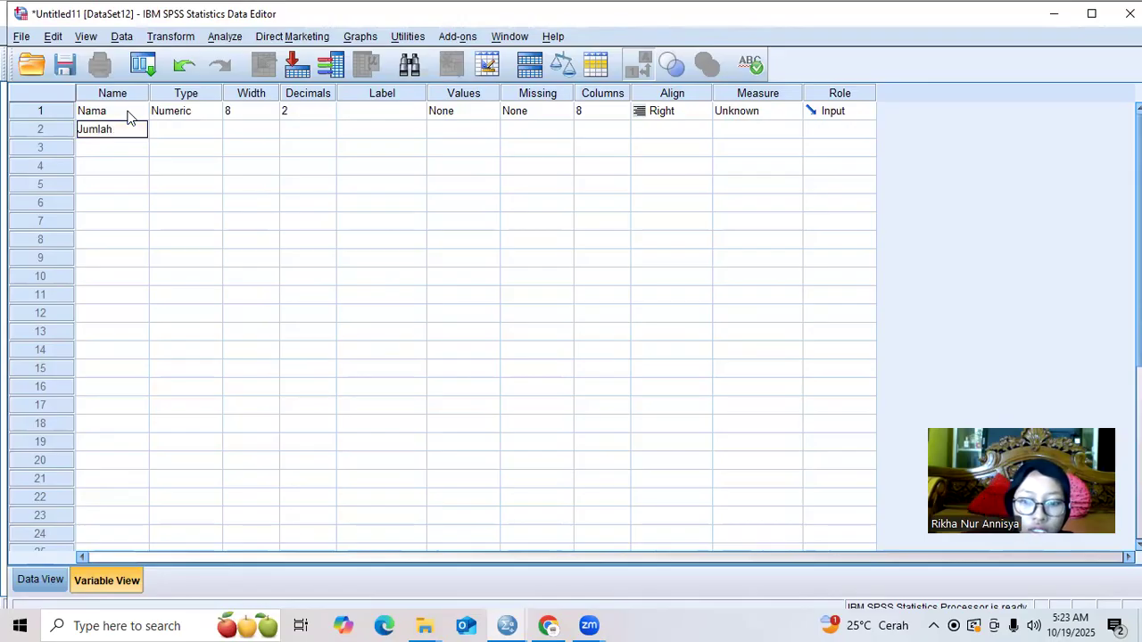
pyautogui.write('_Pindah')
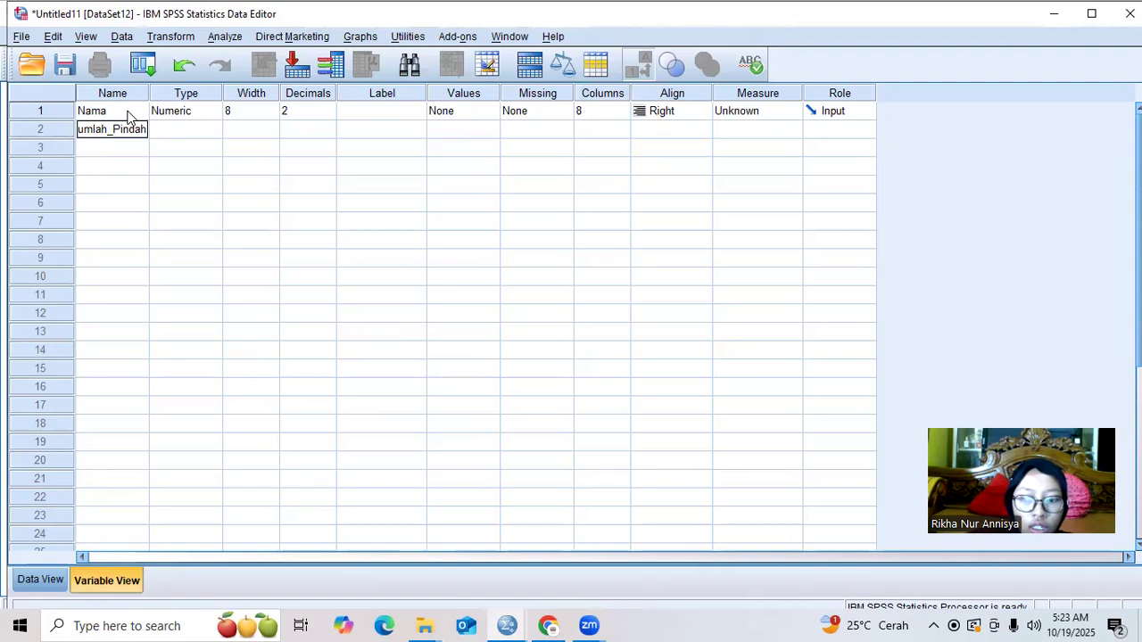
pyautogui.write('_Ker')
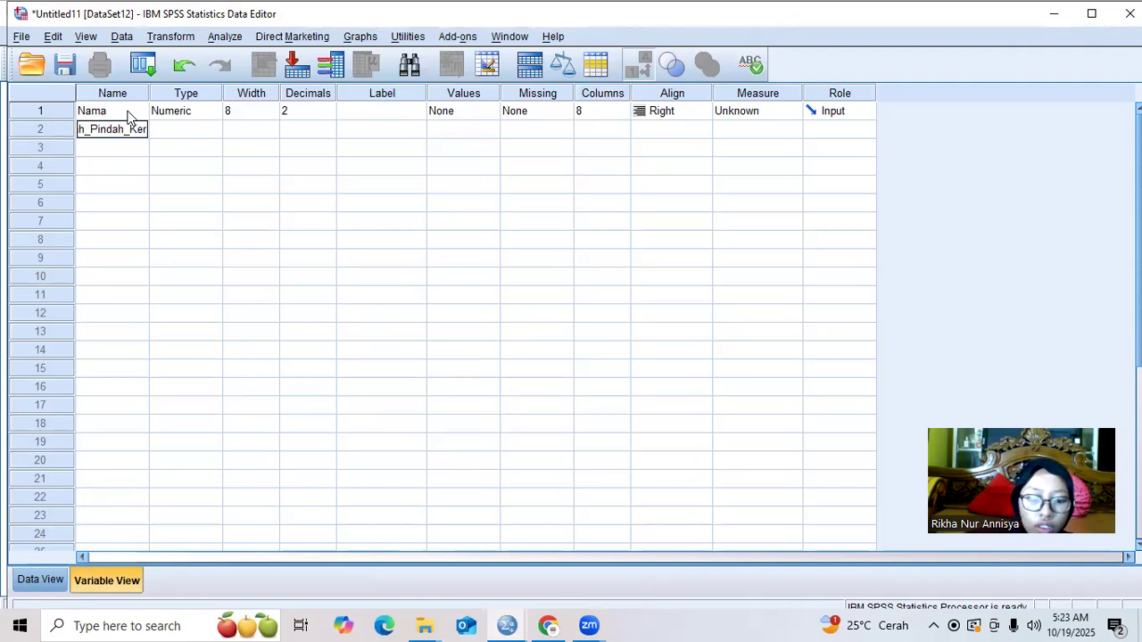
pyautogui.write('ja')
pyautogui.press('Return')
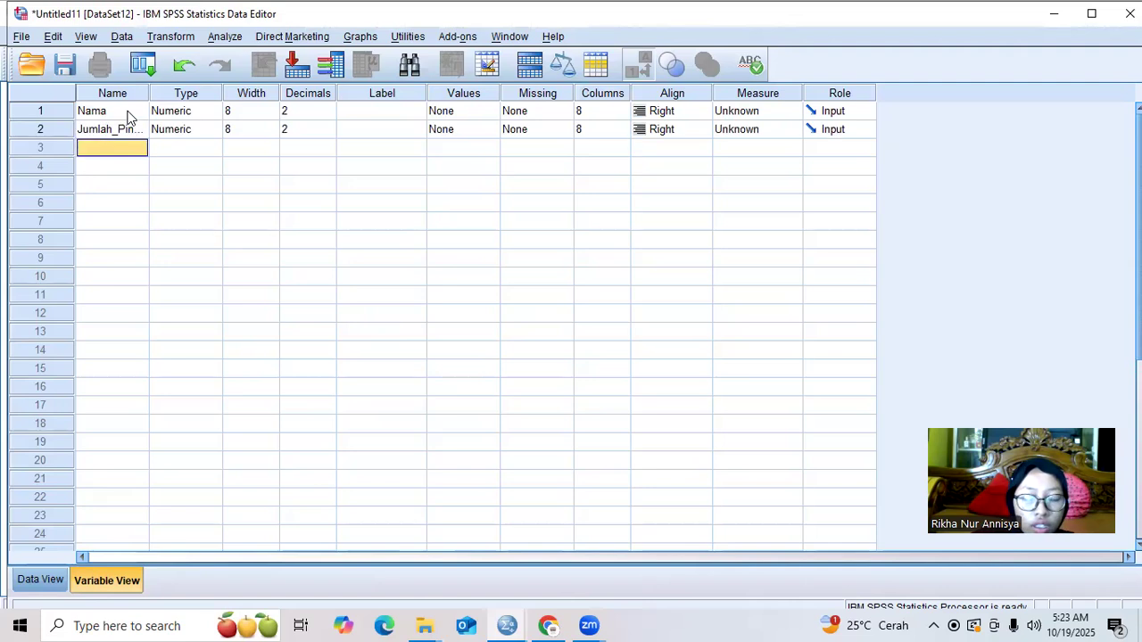
# Add Lama_Bekerja and Rata_rata_Gaji as the third and fourth variables
pyautogui.press('shift')
pyautogui.write('Lama_Bekerja')
pyautogui.press('Return')
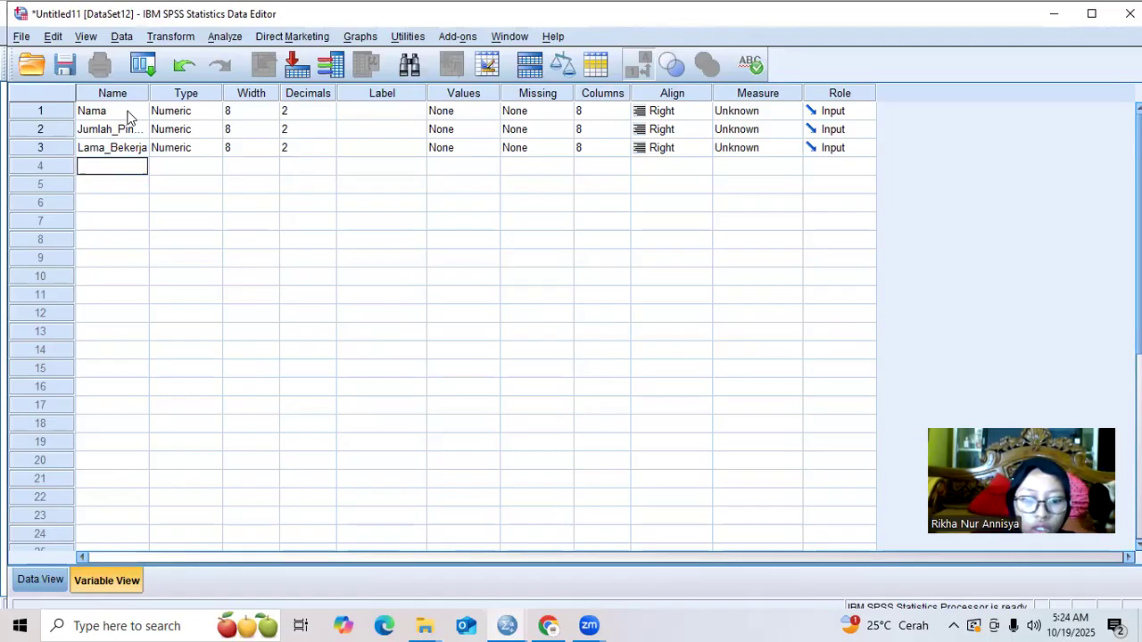
pyautogui.write('Ra')
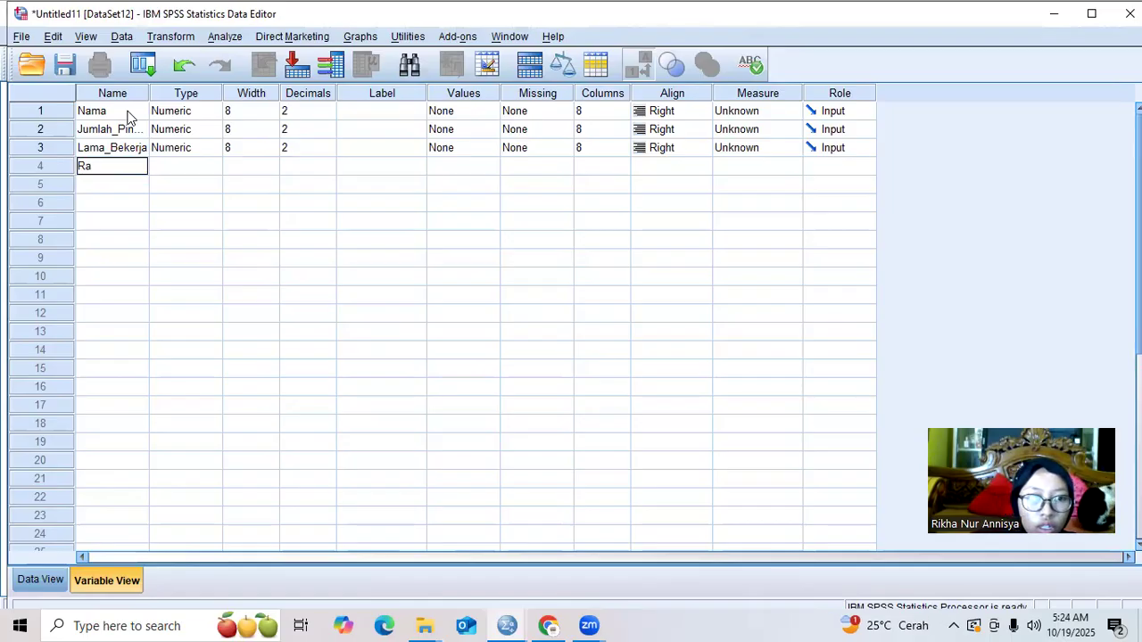
pyautogui.write('ta_rata_Gaji')
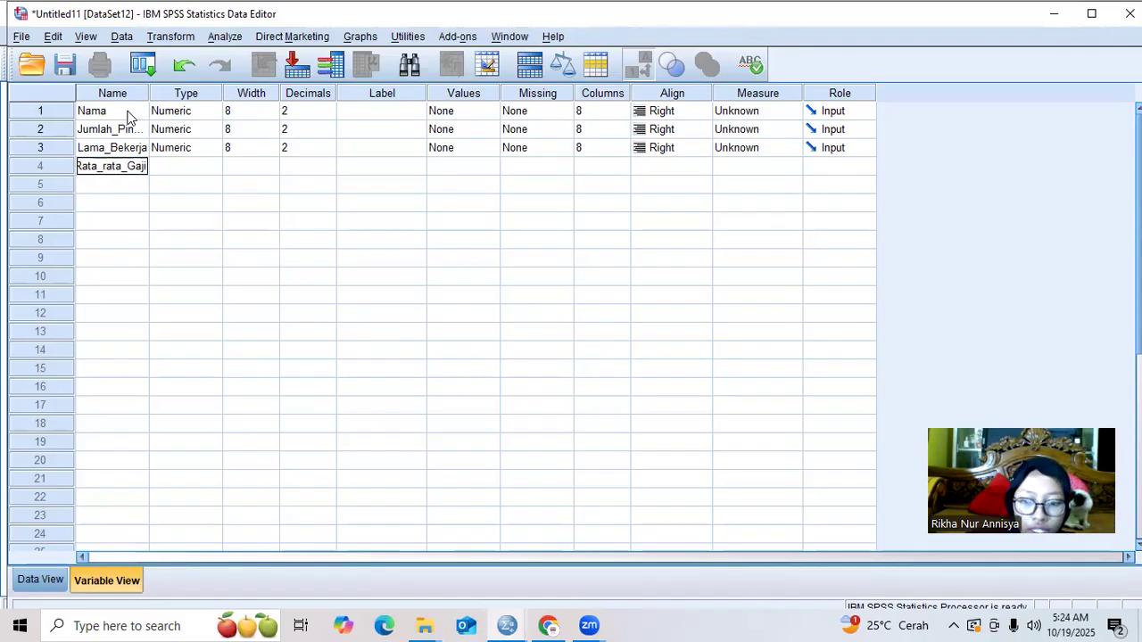
pyautogui.press('Return')
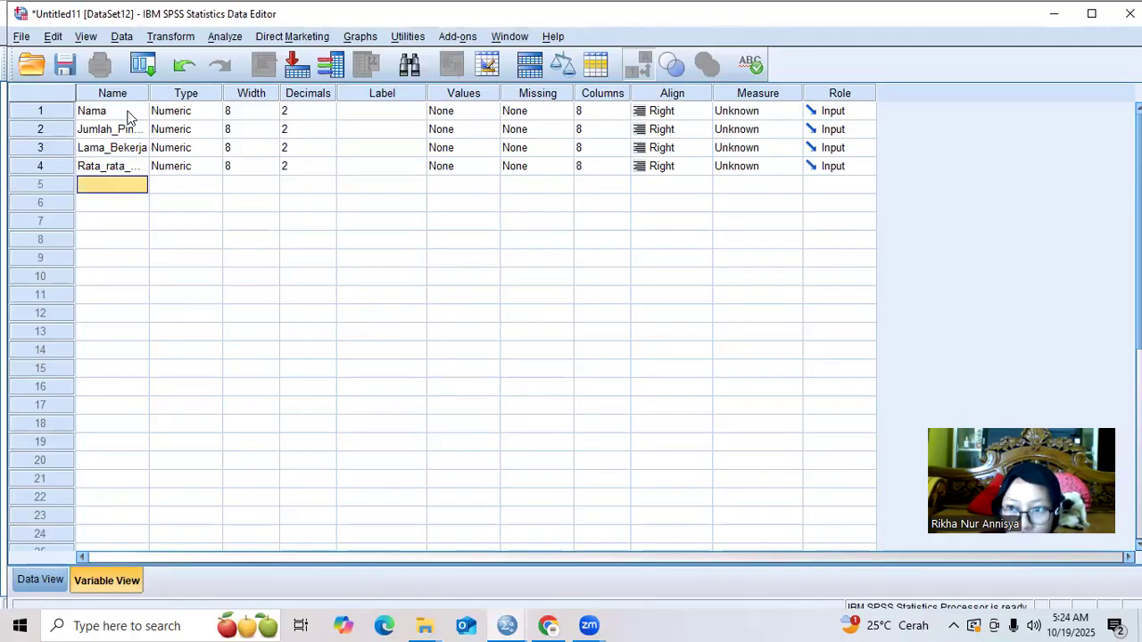
# Add a fifth variable named Jam_Lembur_tiap_Minggu
pyautogui.write('Jam')
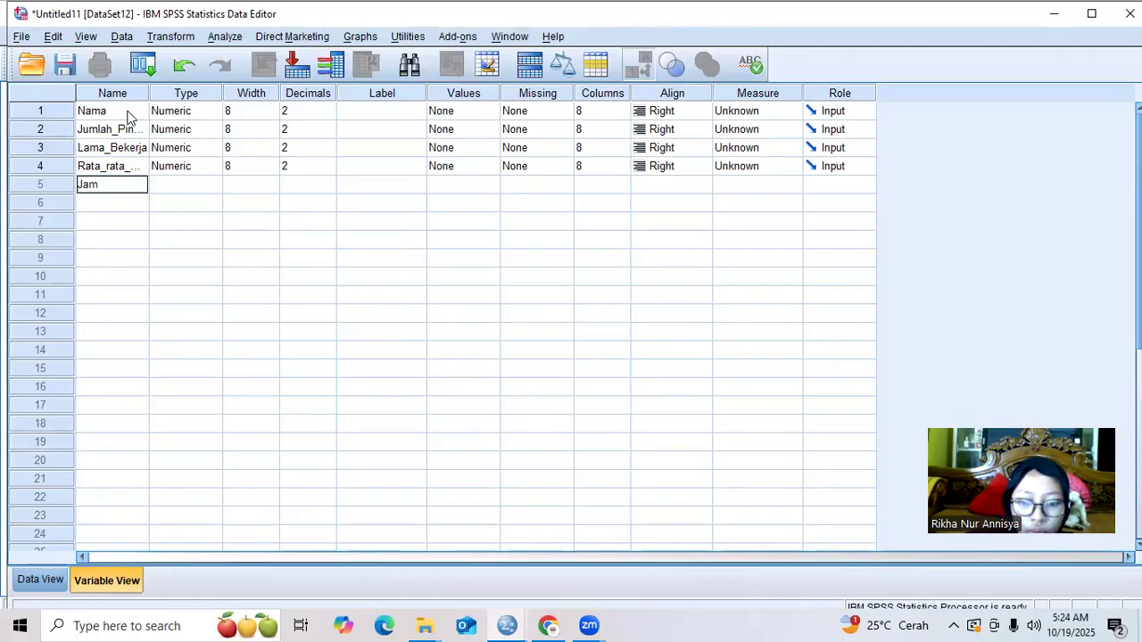
pyautogui.write('_L')
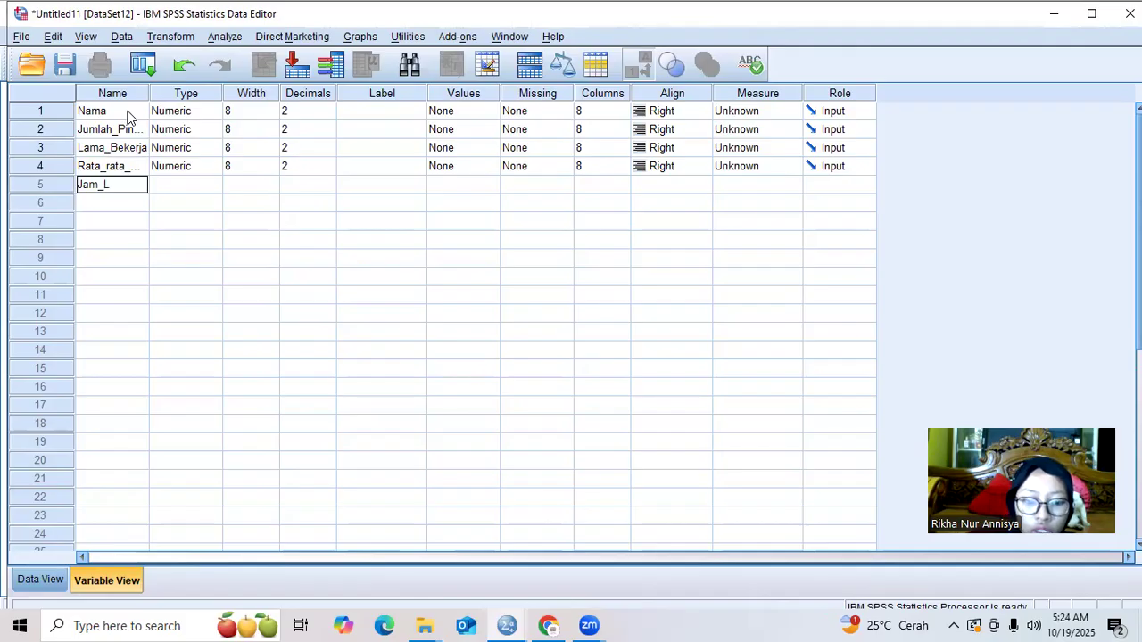
pyautogui.write('embur')
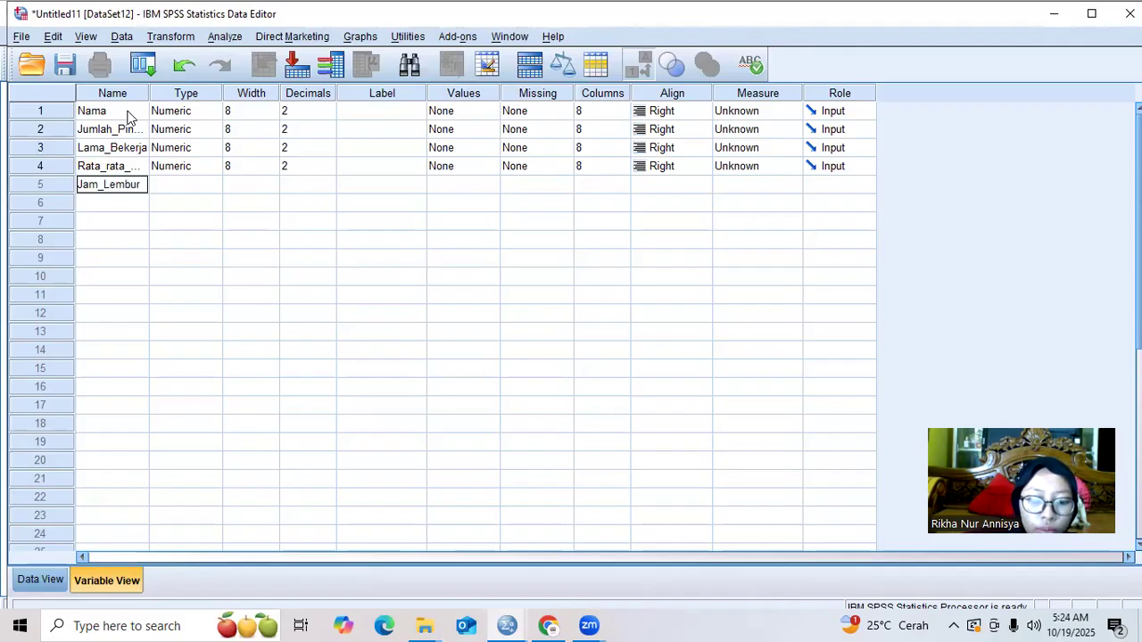
pyautogui.write('_t')
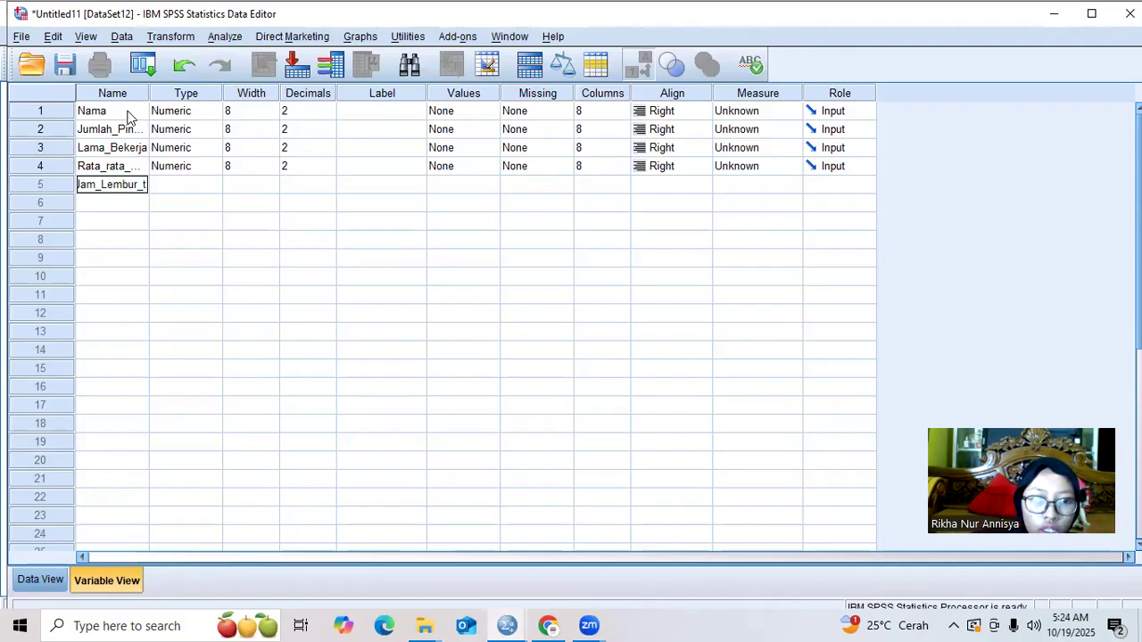
pyautogui.write('iap_Minggu')
pyautogui.press('Return')
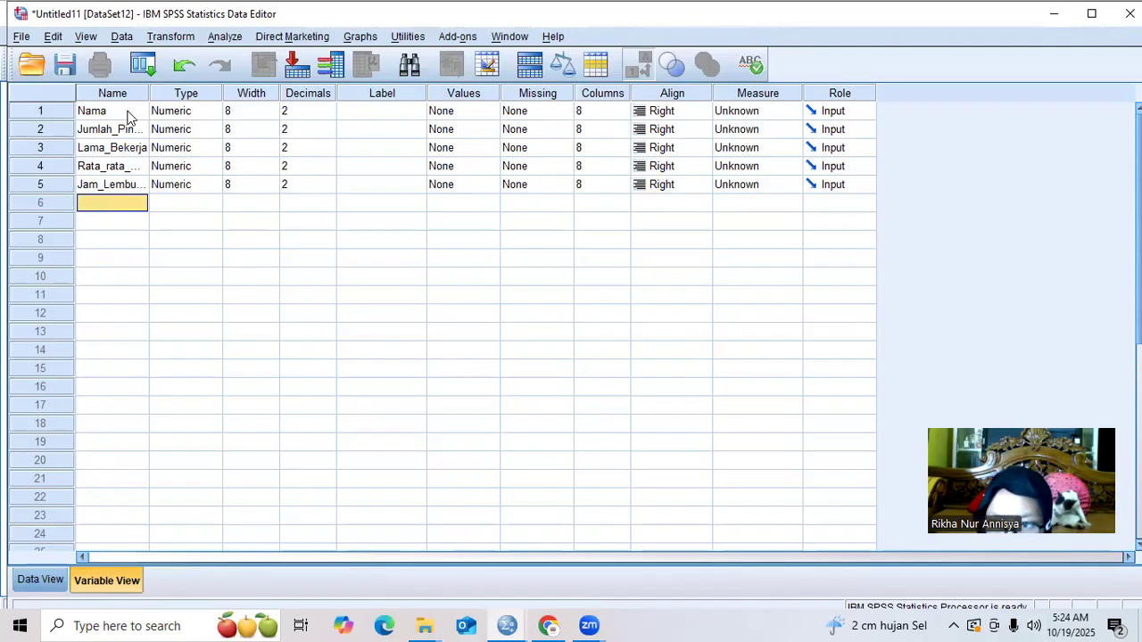
# Add Kenyamanan and Kinerja as the sixth and seventh variables
pyautogui.write('Kenyamanan')
pyautogui.press('Return')
pyautogui.write('Kin')
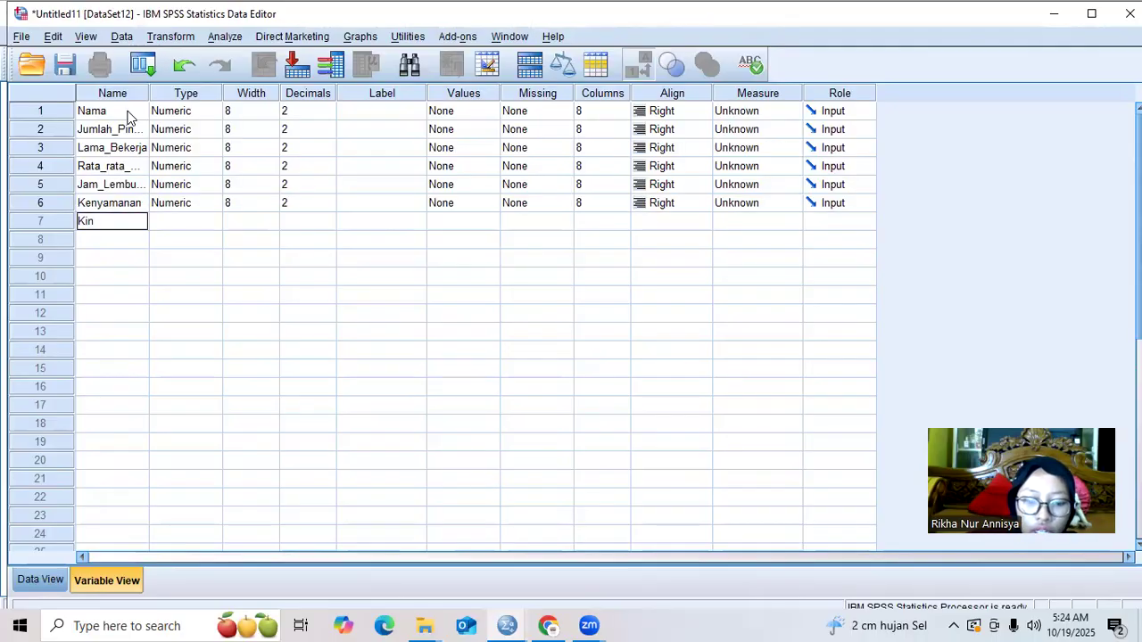
pyautogui.write('erja')
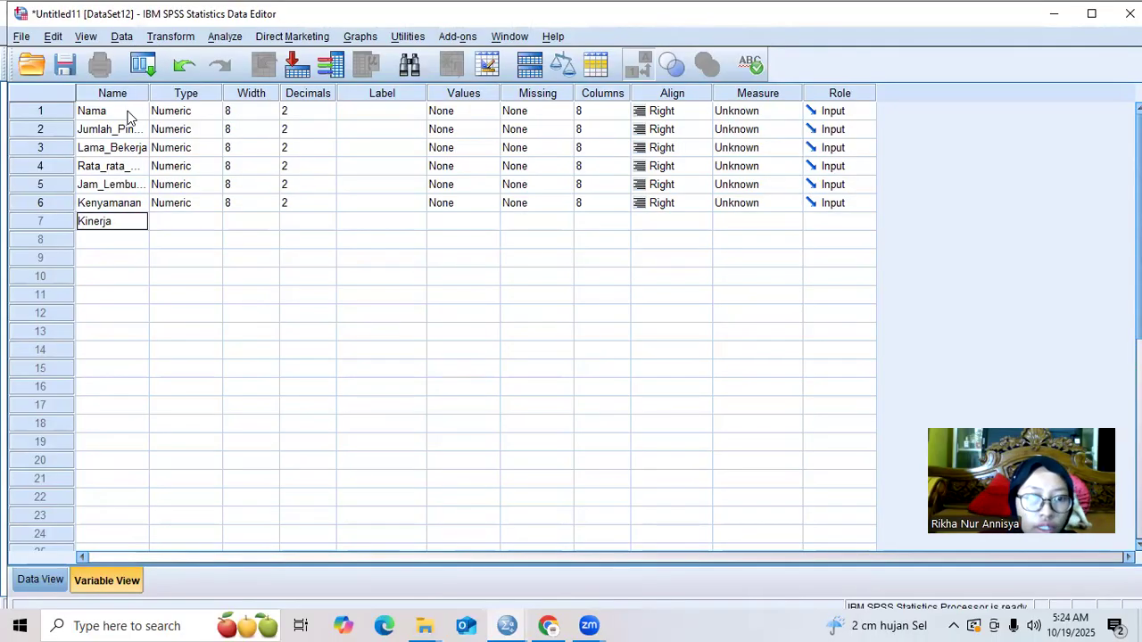
pyautogui.press('Return')
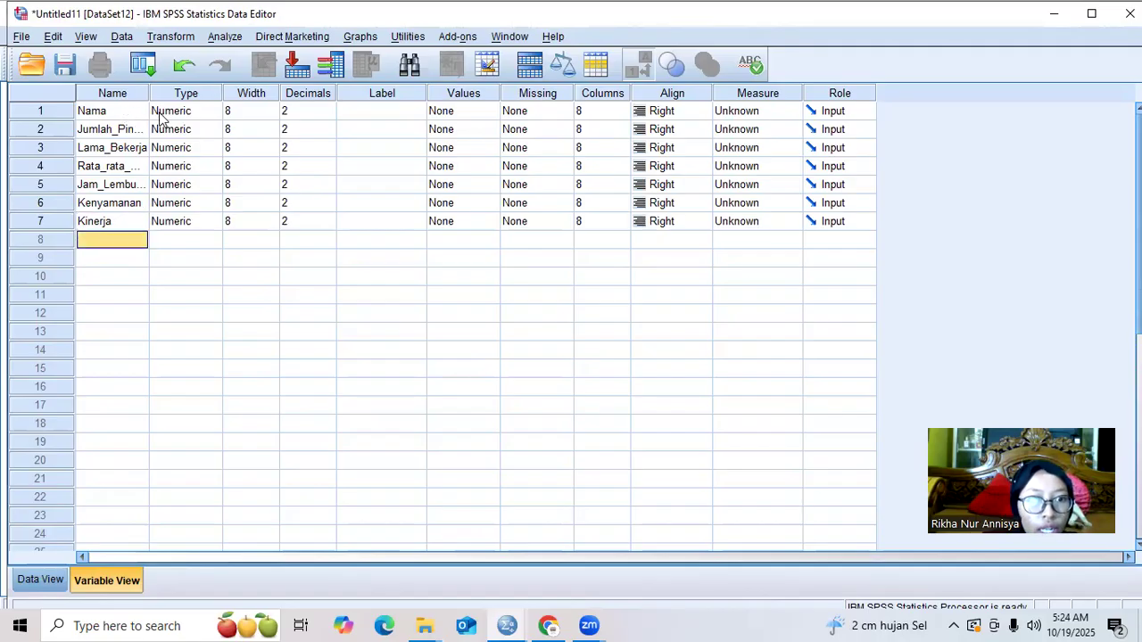
# Set the type of the Nama variable to String
pyautogui.click(168, 115)
pyautogui.click(210, 114)
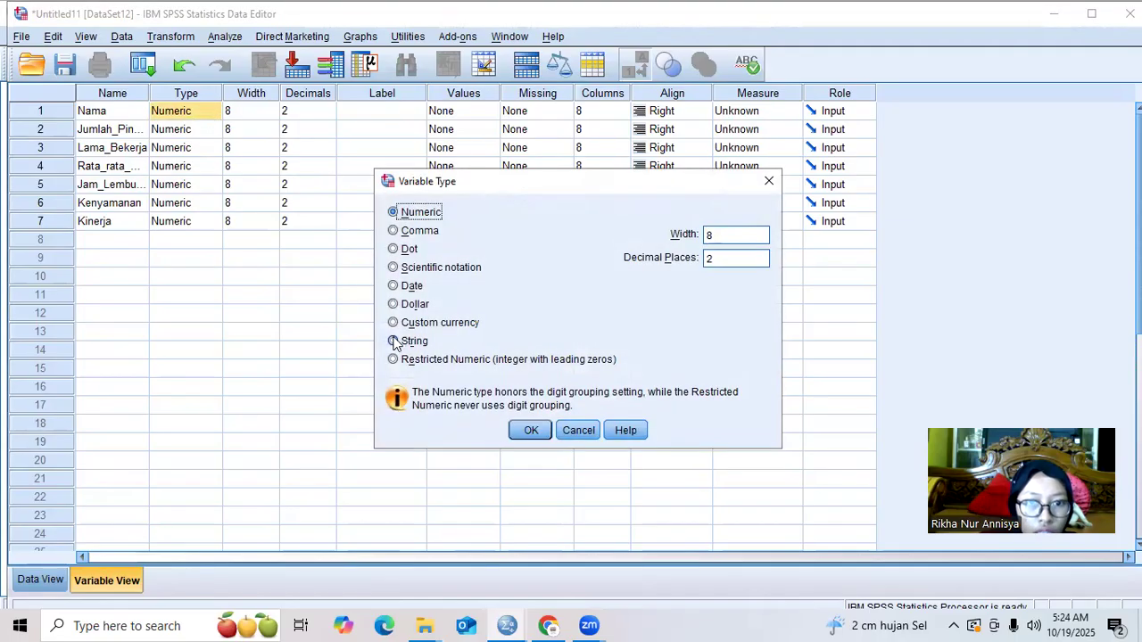
pyautogui.click(397, 342)
pyautogui.click(533, 431)
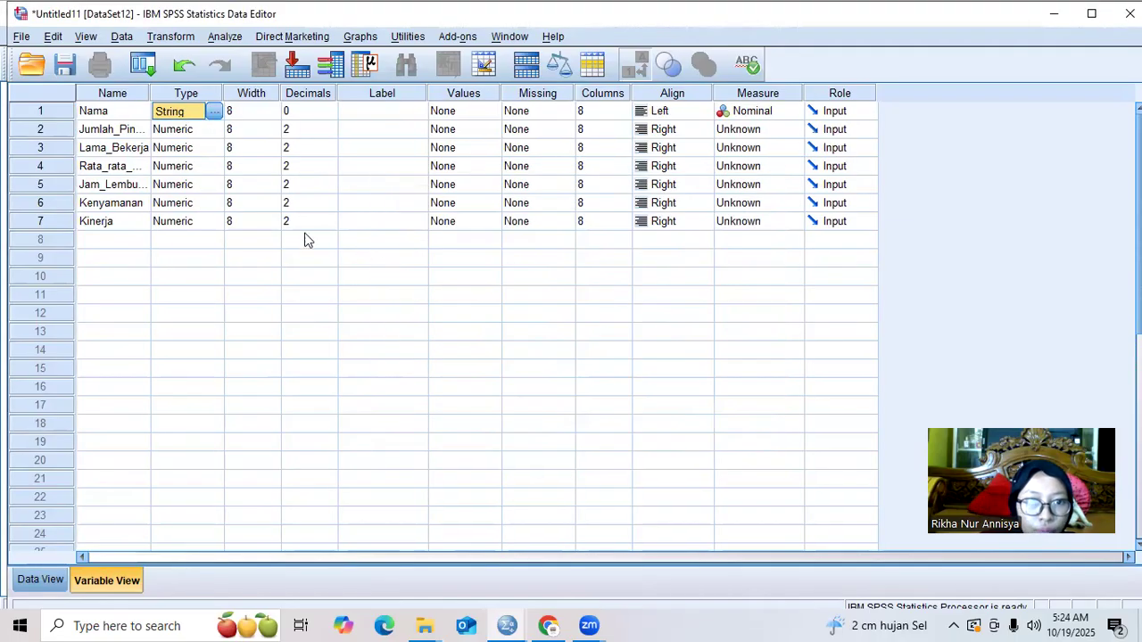
# Set the type of the Lama_Bekerja variable to String
pyautogui.click(212, 149)
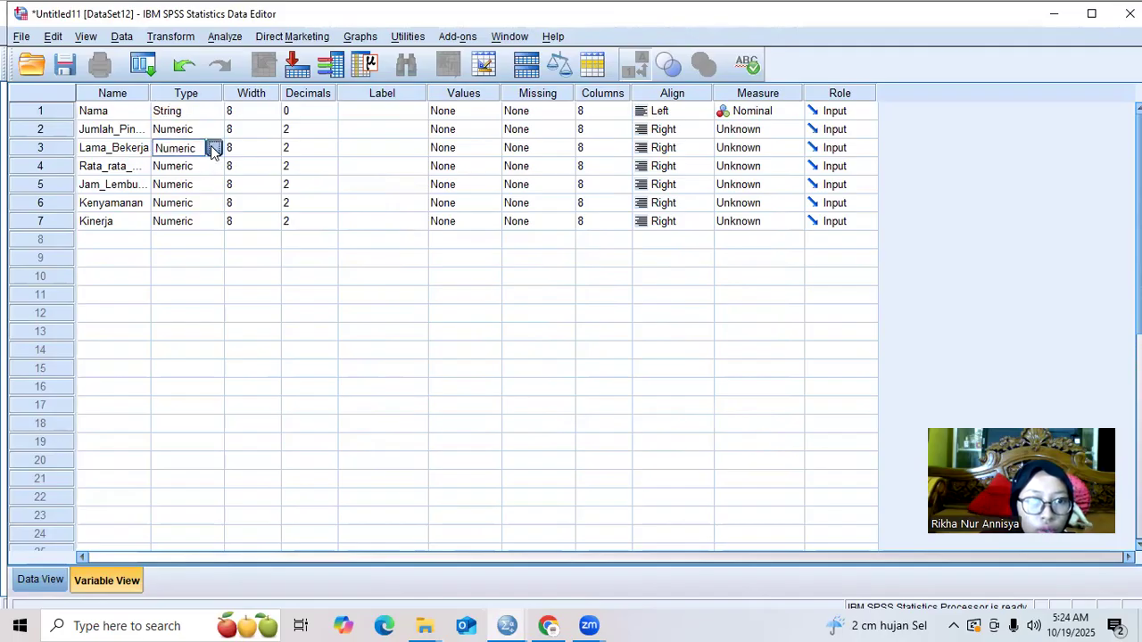
pyautogui.click(215, 148)
pyautogui.click(409, 345)
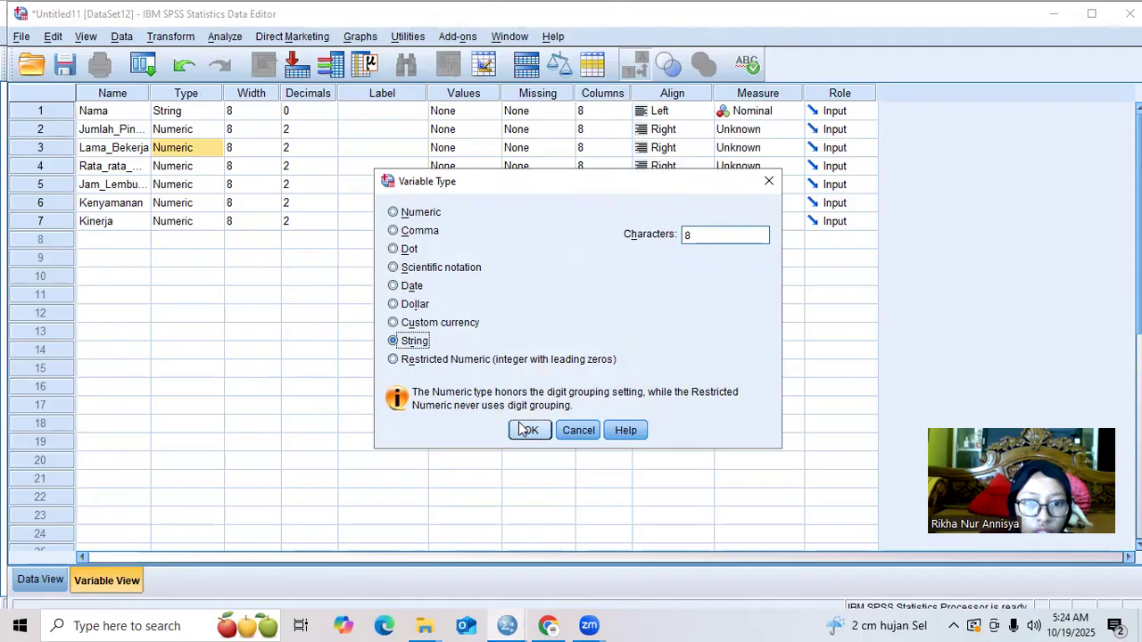
pyautogui.click(525, 431)
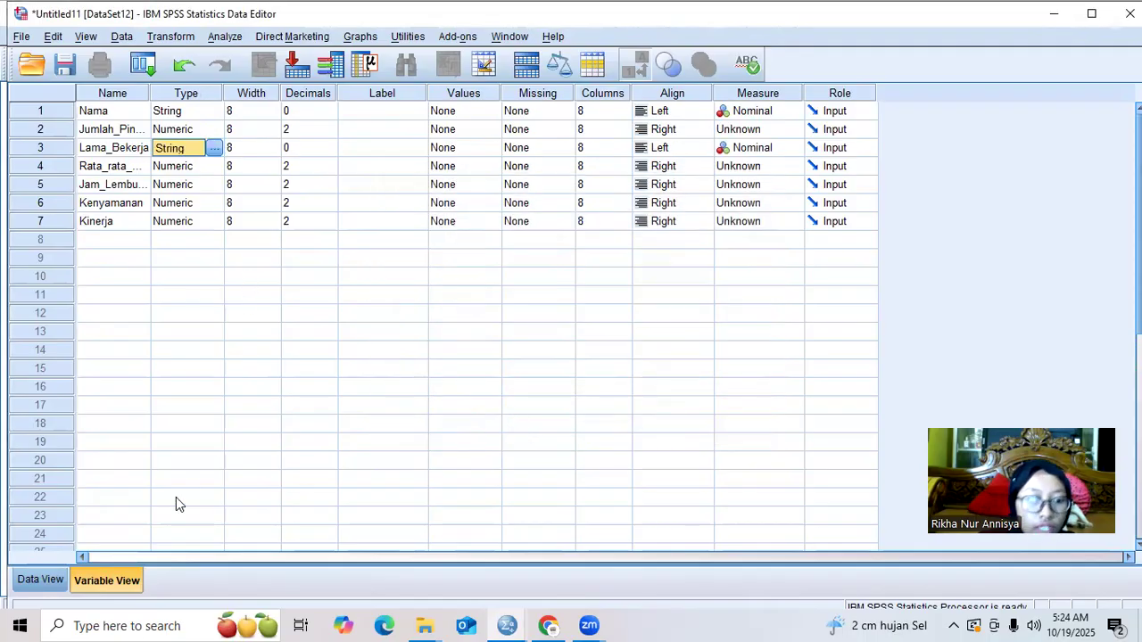
# Switch to the data sheet and enter A, B, C, D, E and F in the Nama column for cases 1 to 6
pyautogui.click(60, 575)
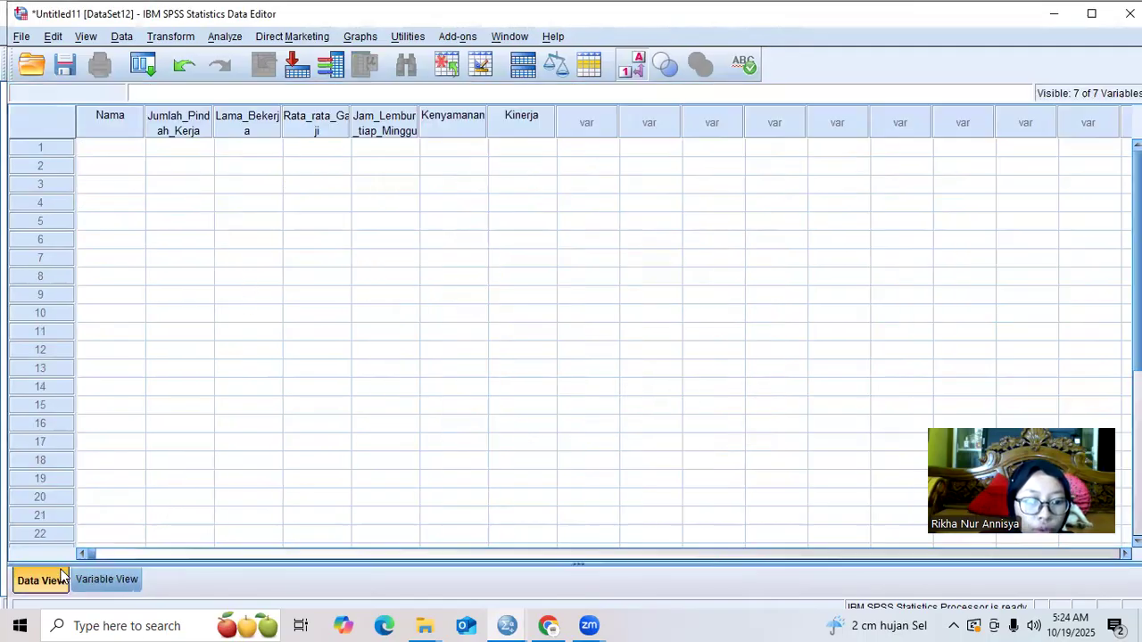
pyautogui.click(97, 149)
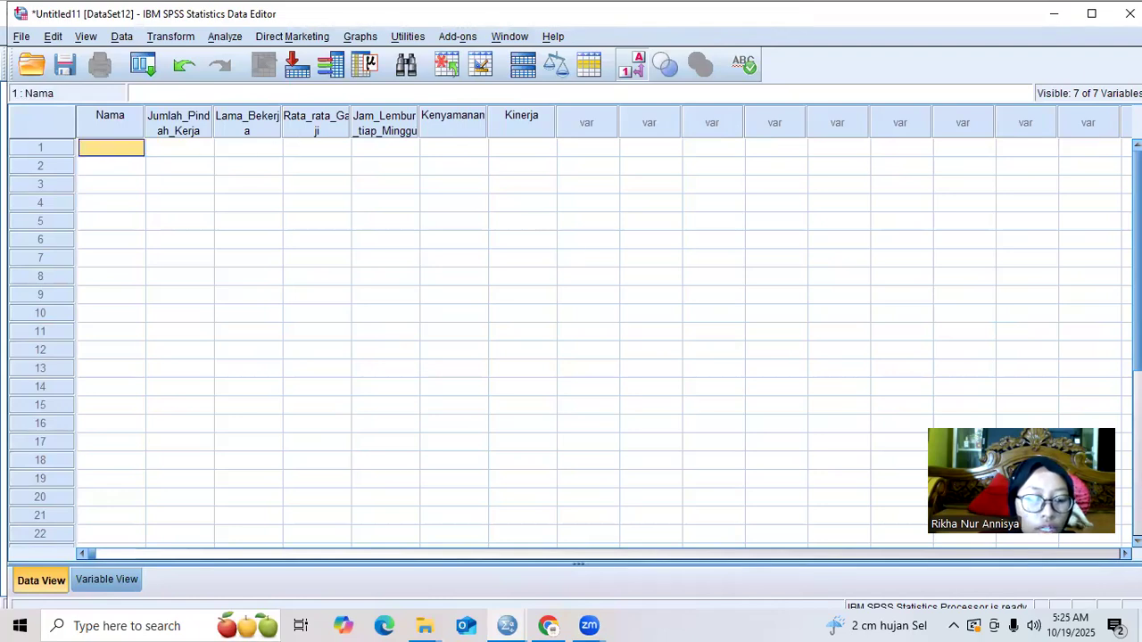
pyautogui.press('F2')
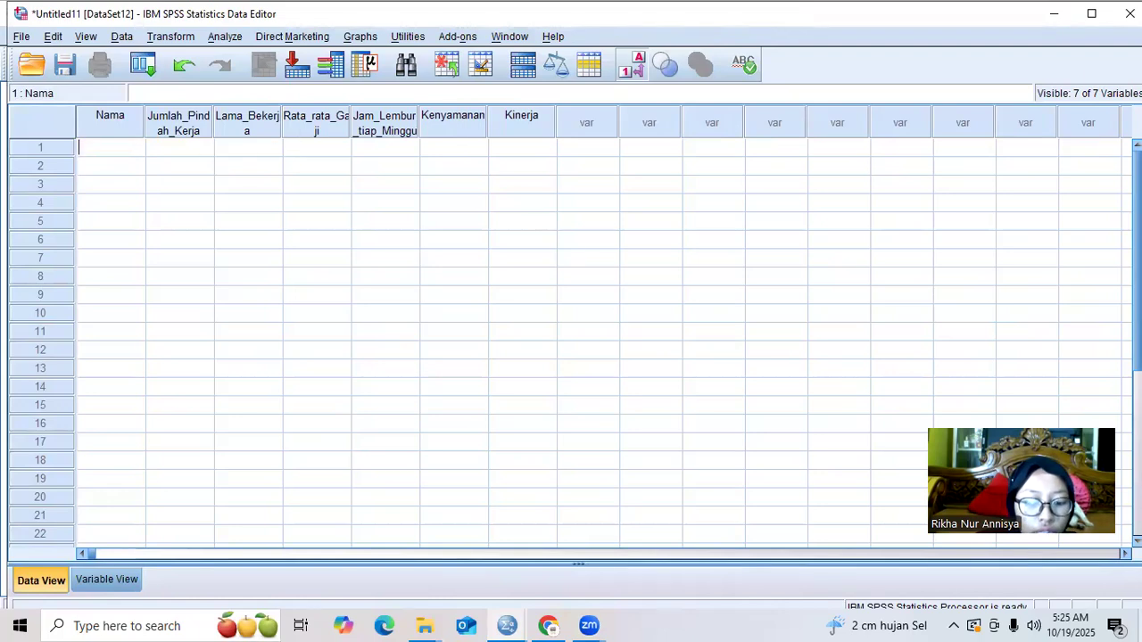
pyautogui.write('A')
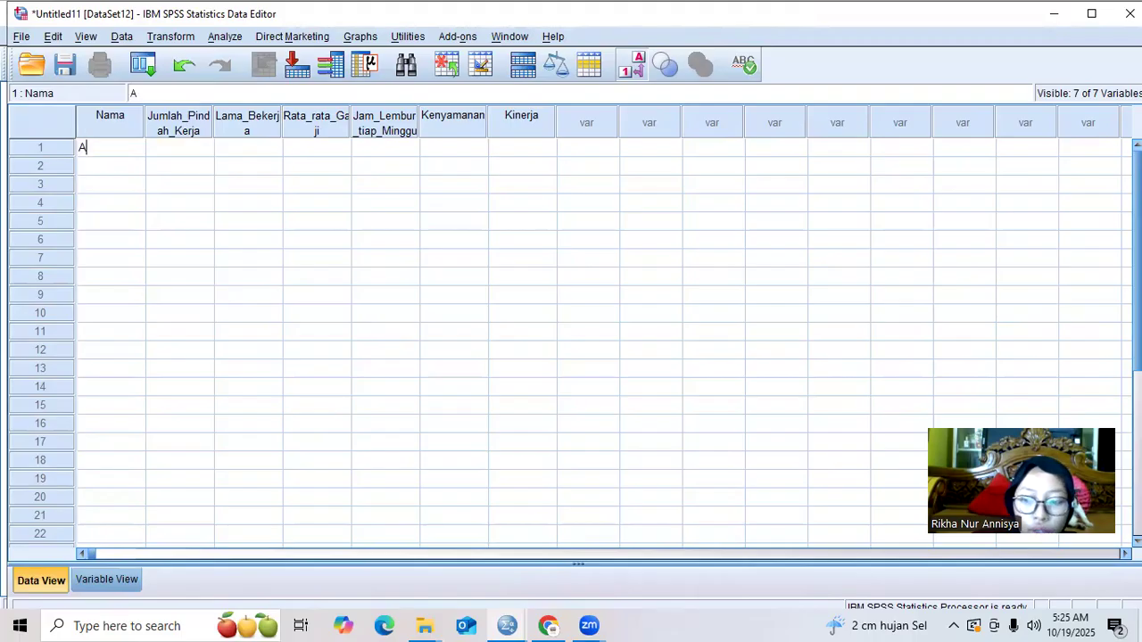
pyautogui.press('Return')
pyautogui.write('B')
pyautogui.press('Return')
pyautogui.write('C')
pyautogui.press('Return')
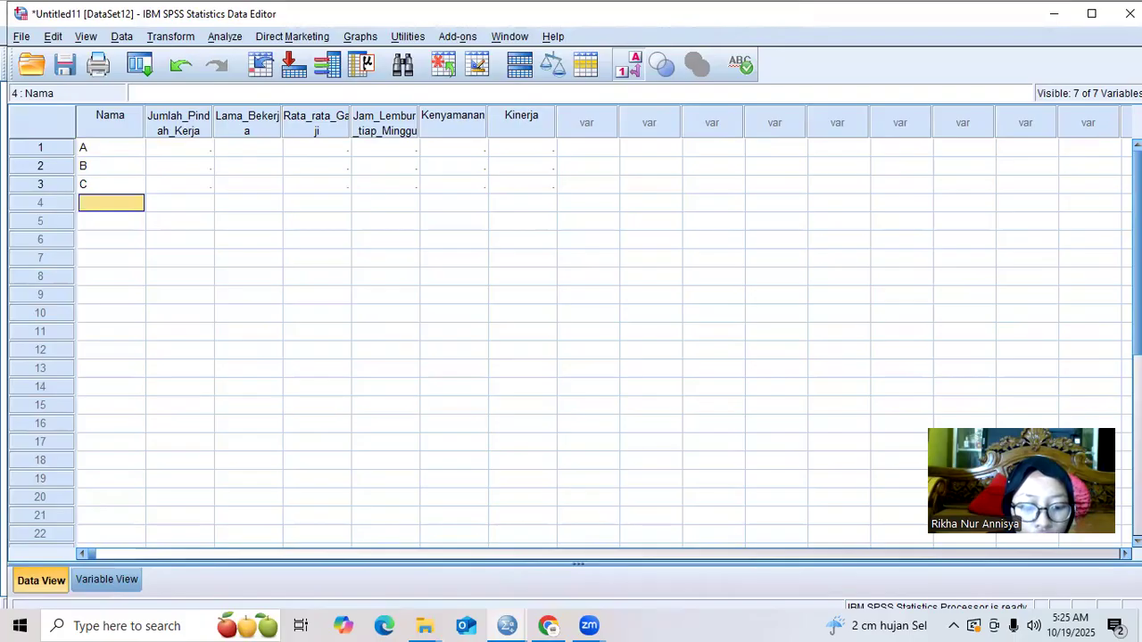
pyautogui.write('D')
pyautogui.press('Return')
pyautogui.write('E')
pyautogui.press('Return')
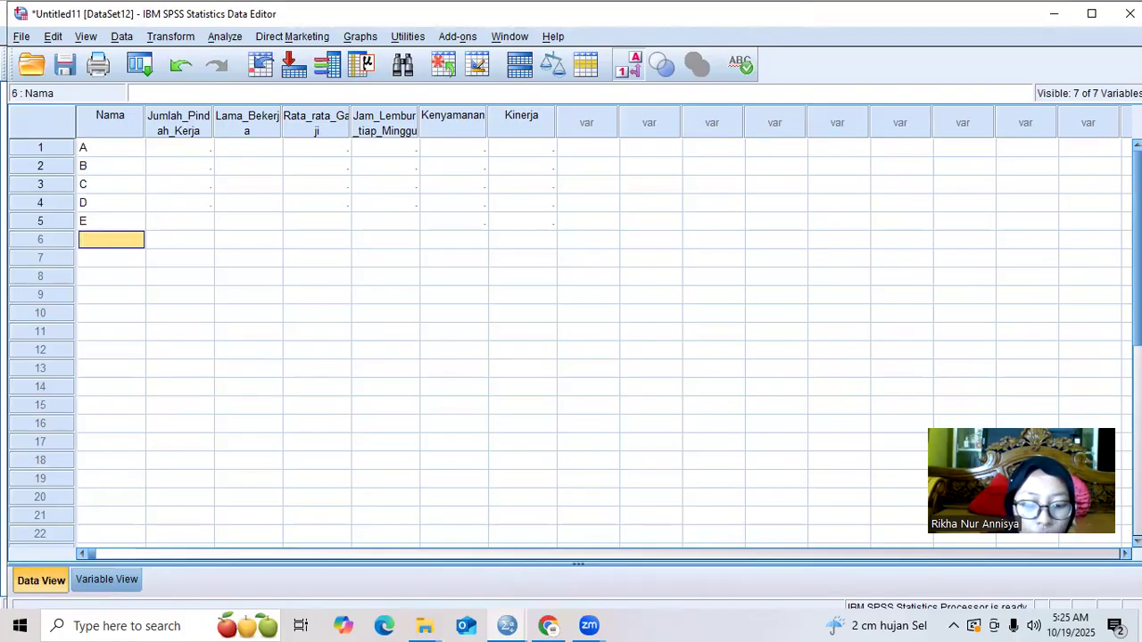
pyautogui.write('F')
pyautogui.press('Return')
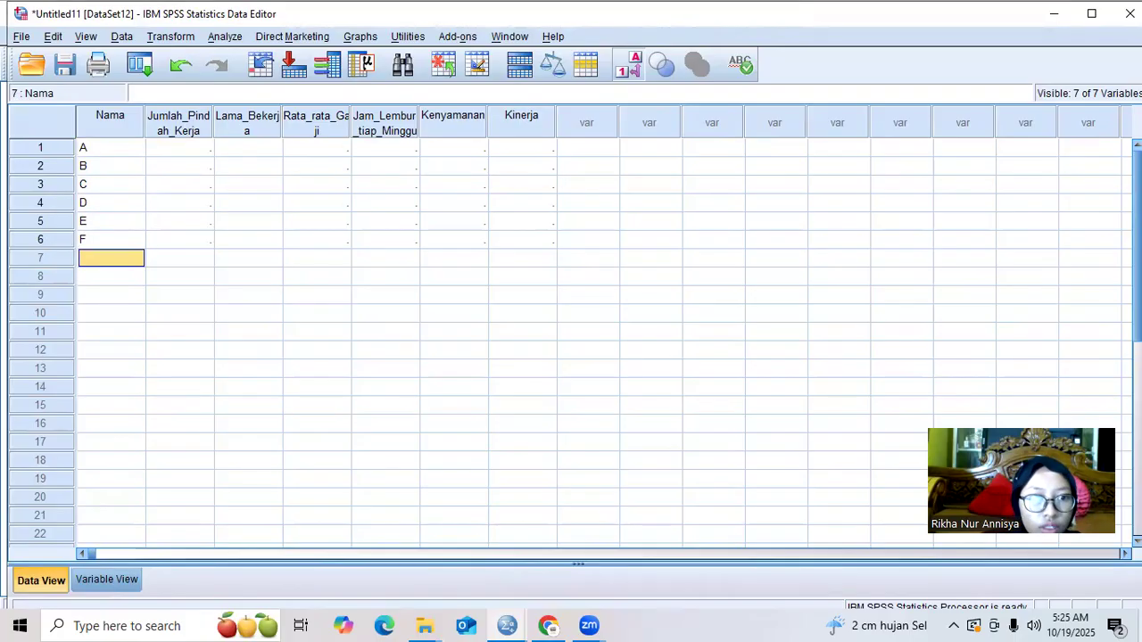
# Try to enter "6 bulan" as the Jumlah_Pindah_Kerja value for case A
pyautogui.click(207, 156)
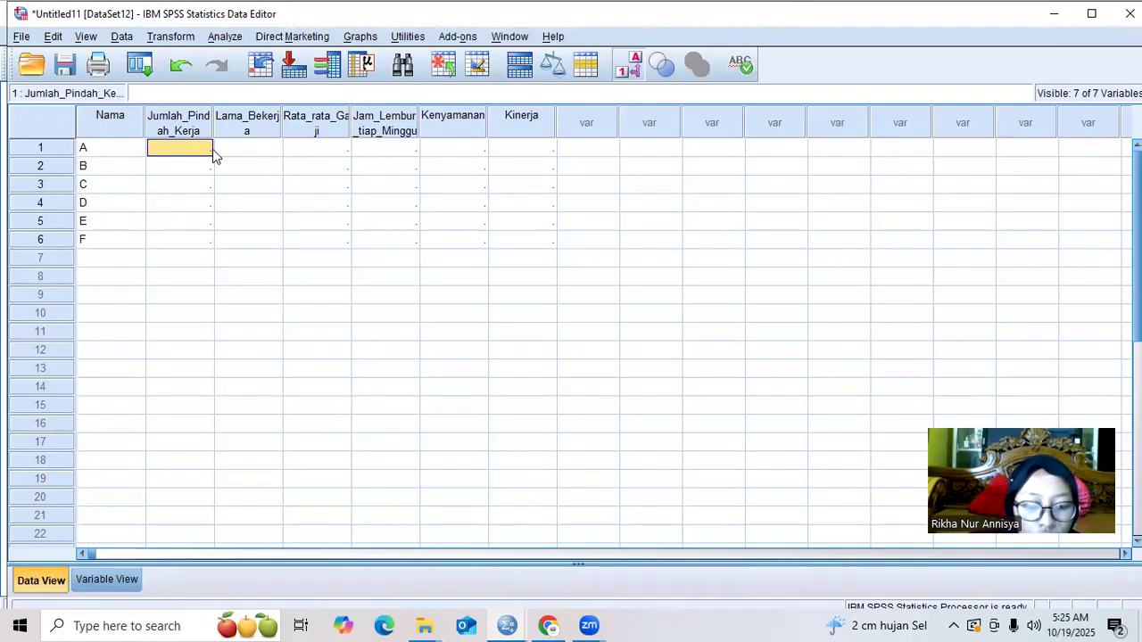
pyautogui.write('6')
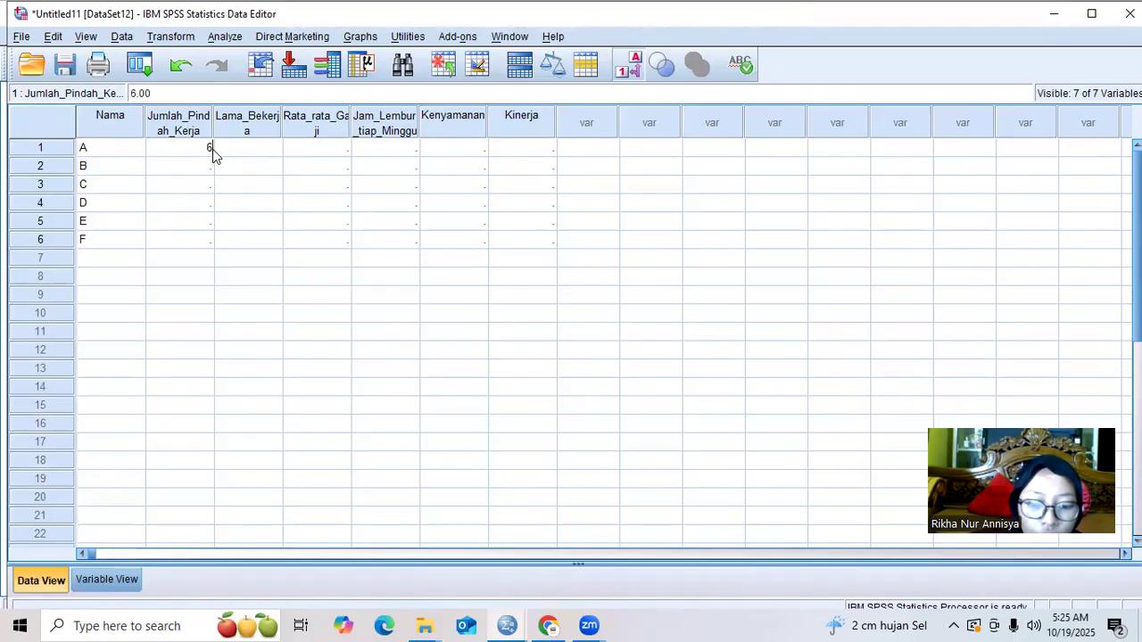
pyautogui.write(' bulan')
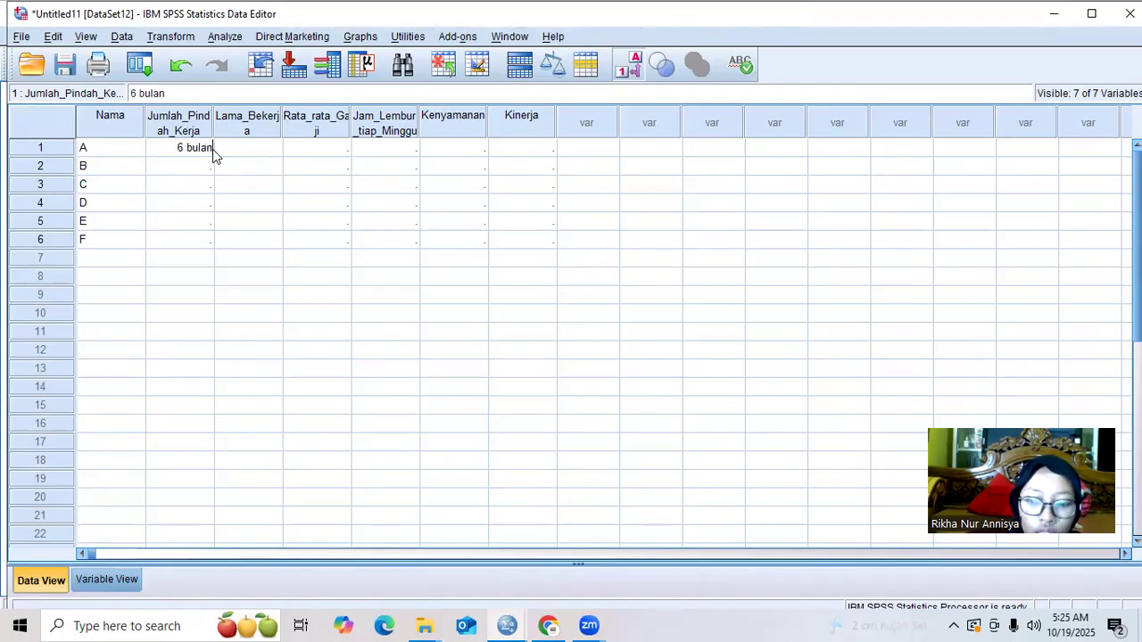
pyautogui.press('Return')
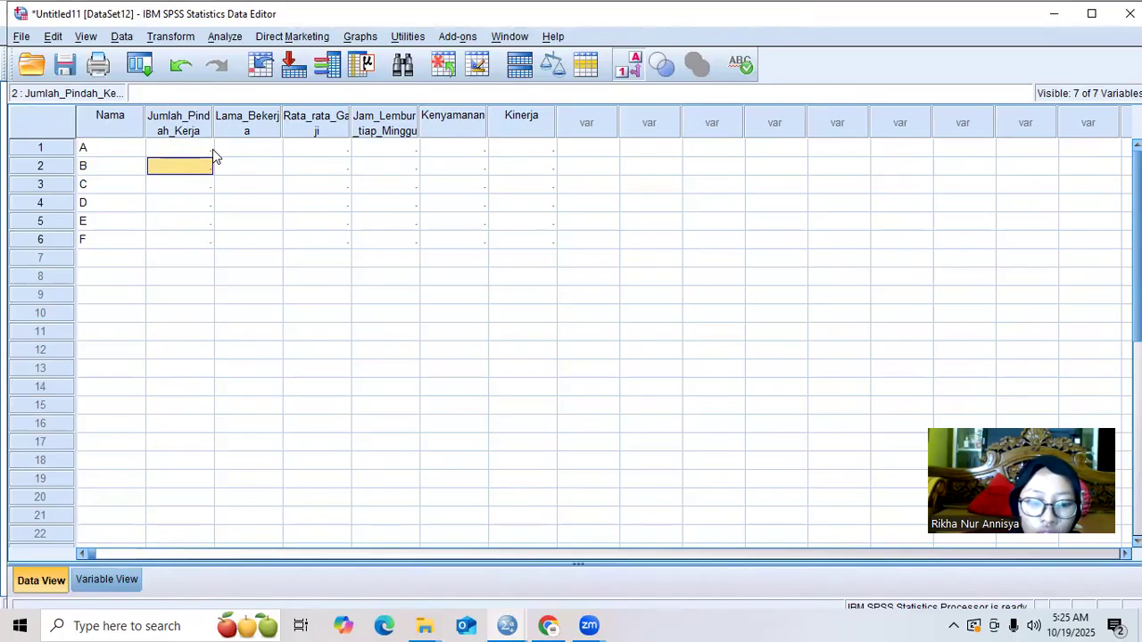
# Enter 7, 3, 4, 1, 5 and 6 in the Jumlah_Pindah_Kerja column for cases 1 to 6
pyautogui.write('4')
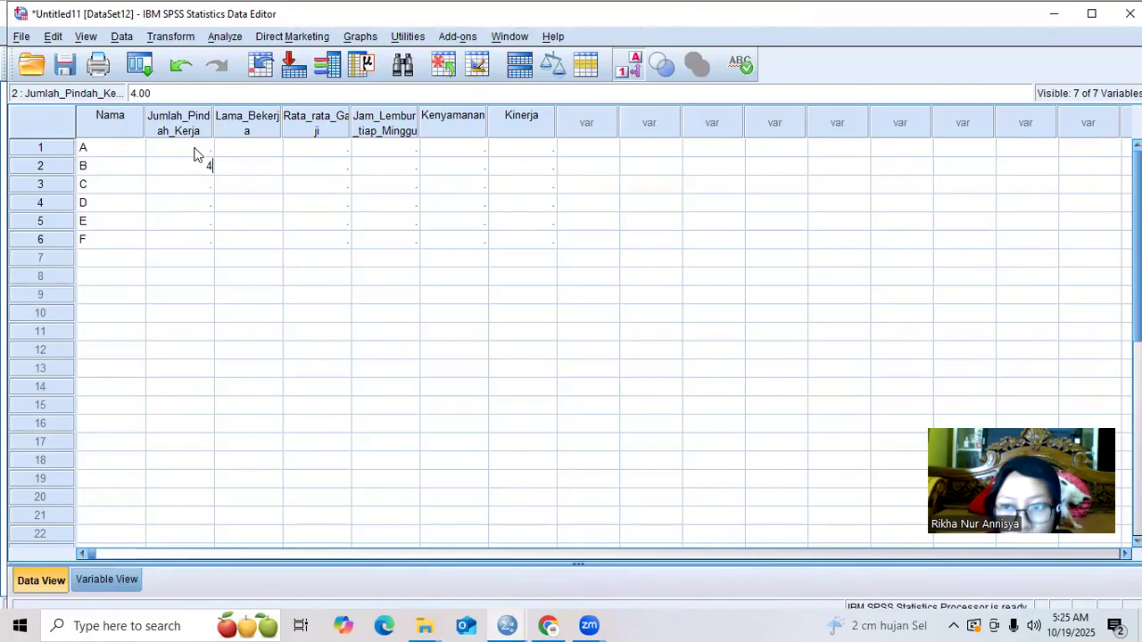
pyautogui.click(198, 148)
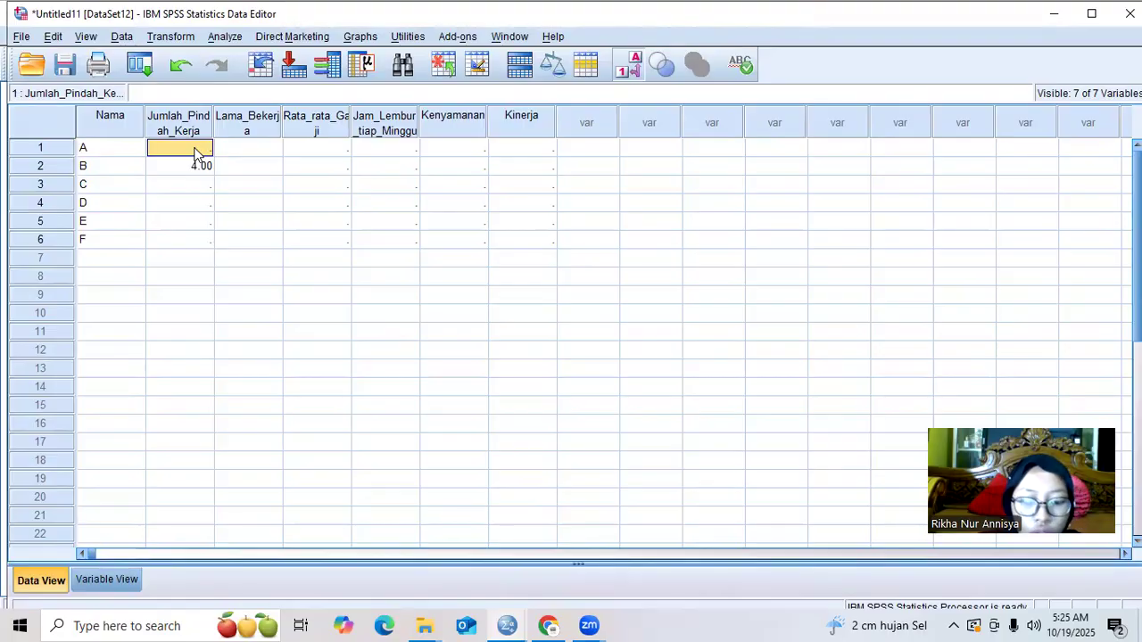
pyautogui.write('7')
pyautogui.press('Return')
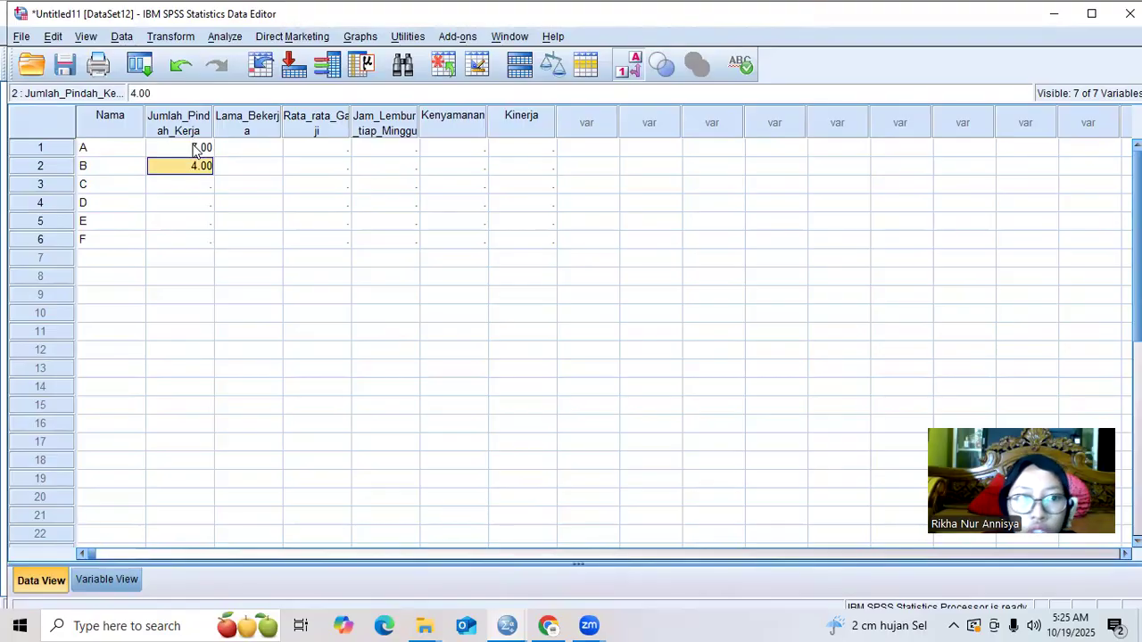
pyautogui.write('3')
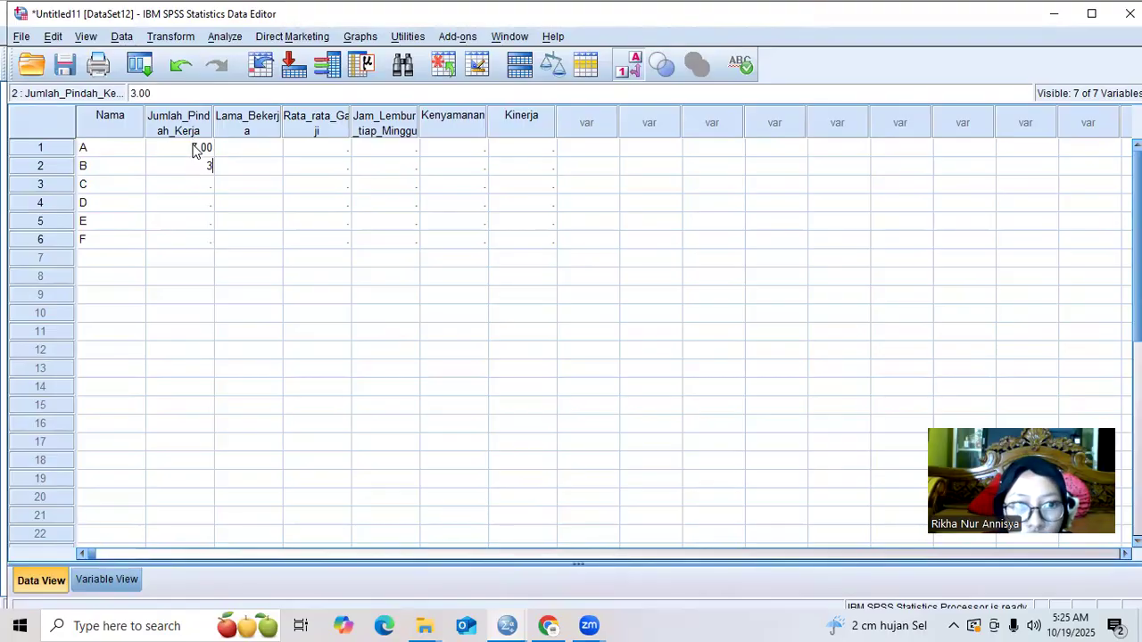
pyautogui.press('Return')
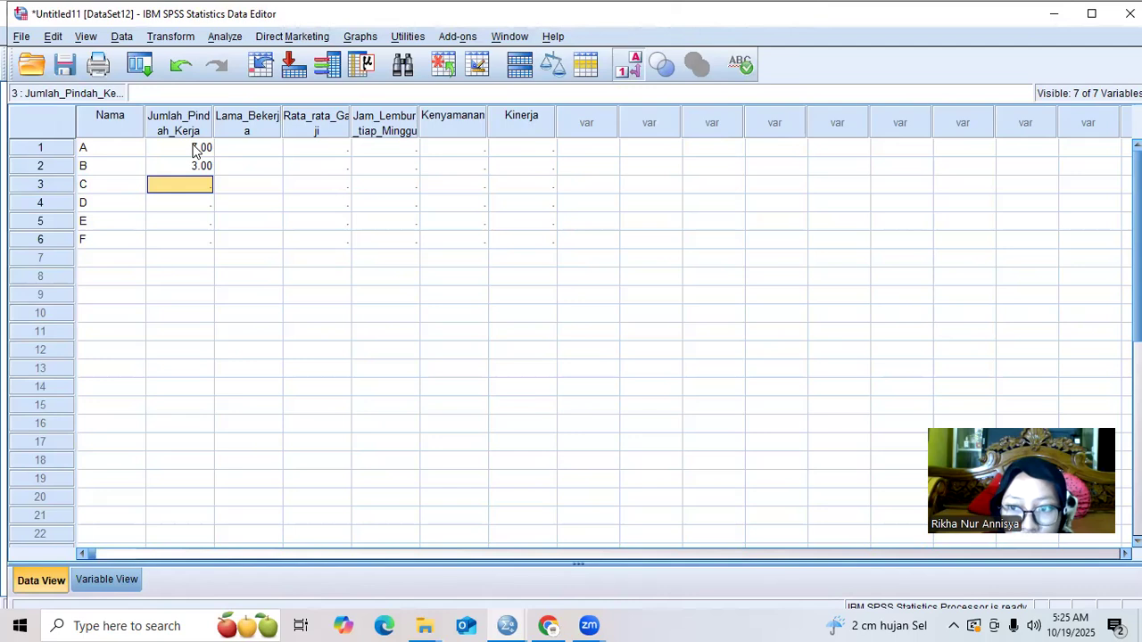
pyautogui.write('4')
pyautogui.press('Return')
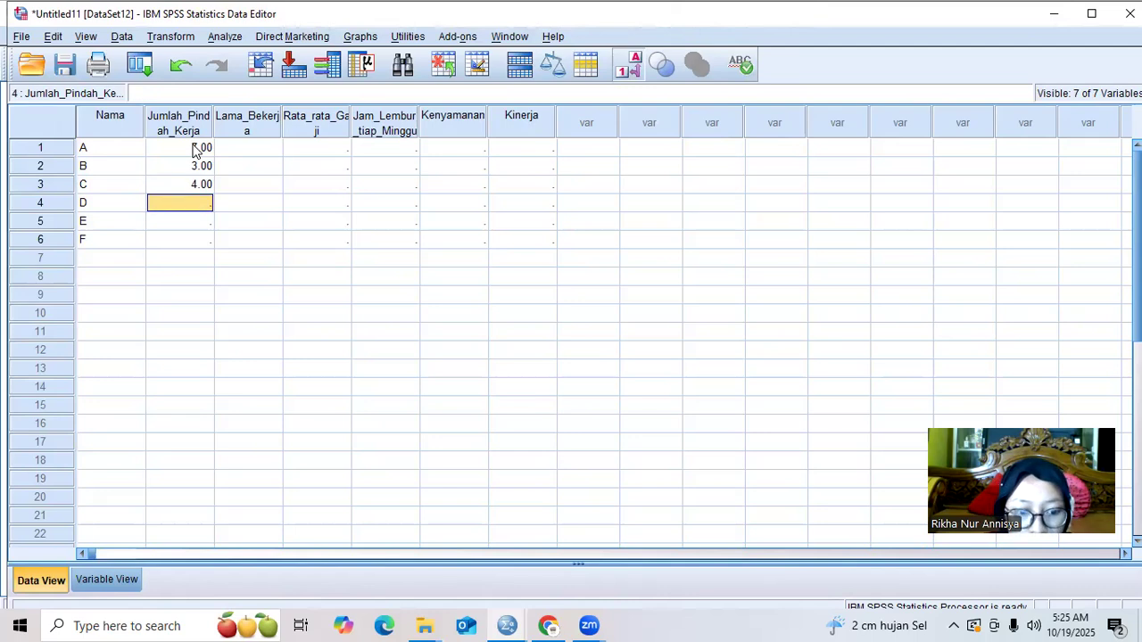
pyautogui.write('1')
pyautogui.press('Return')
pyautogui.write('5')
pyautogui.press('Return')
pyautogui.write('6')
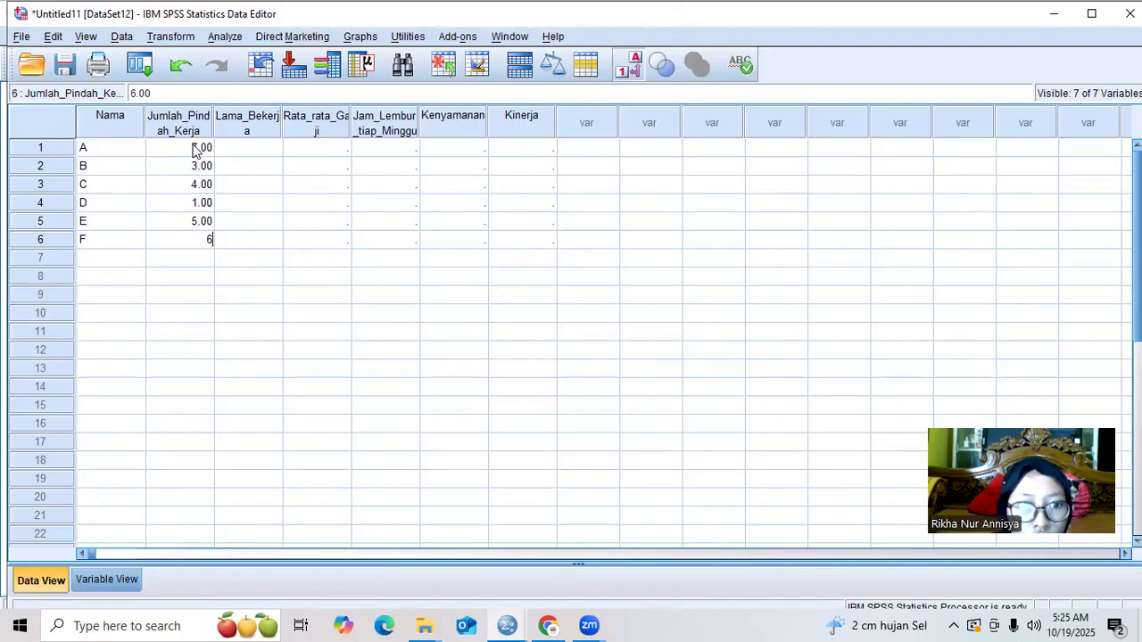
pyautogui.press('Return')
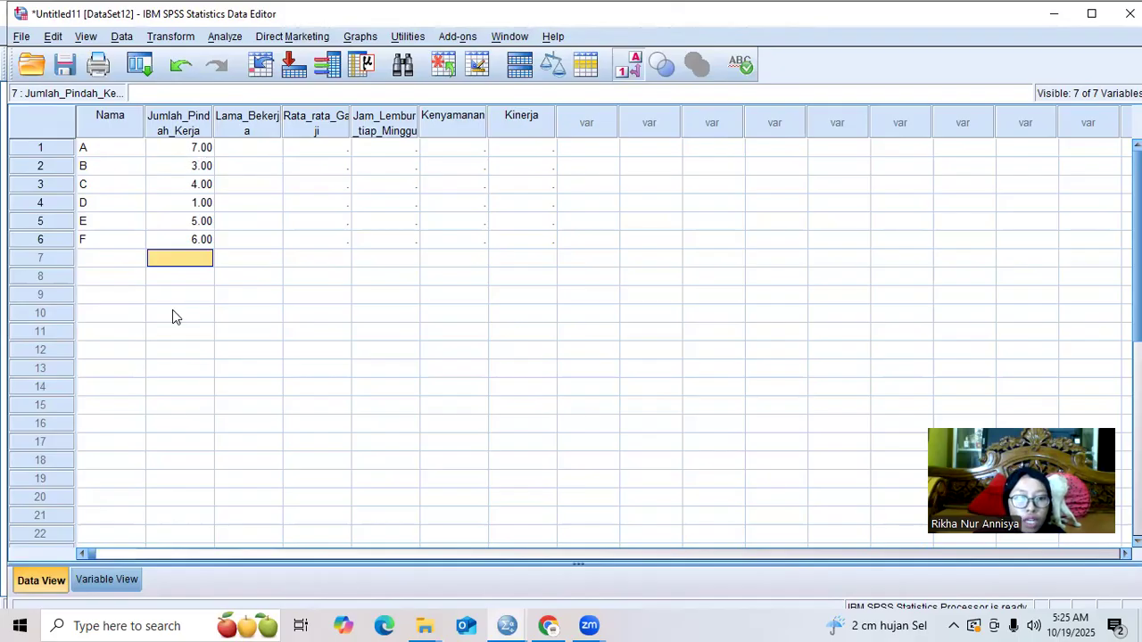
# Set the decimals of the Jumlah_Pindah_Kerja and Rata_rata_Gaji variables to 0 in the variable definitions
pyautogui.click(126, 581)
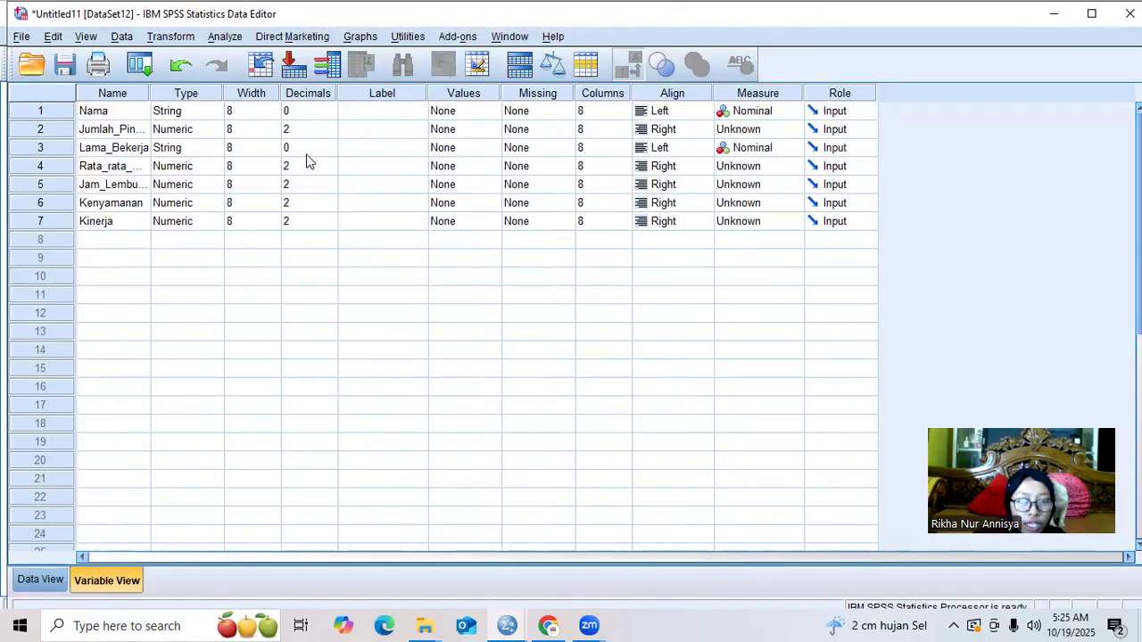
pyautogui.click(321, 132)
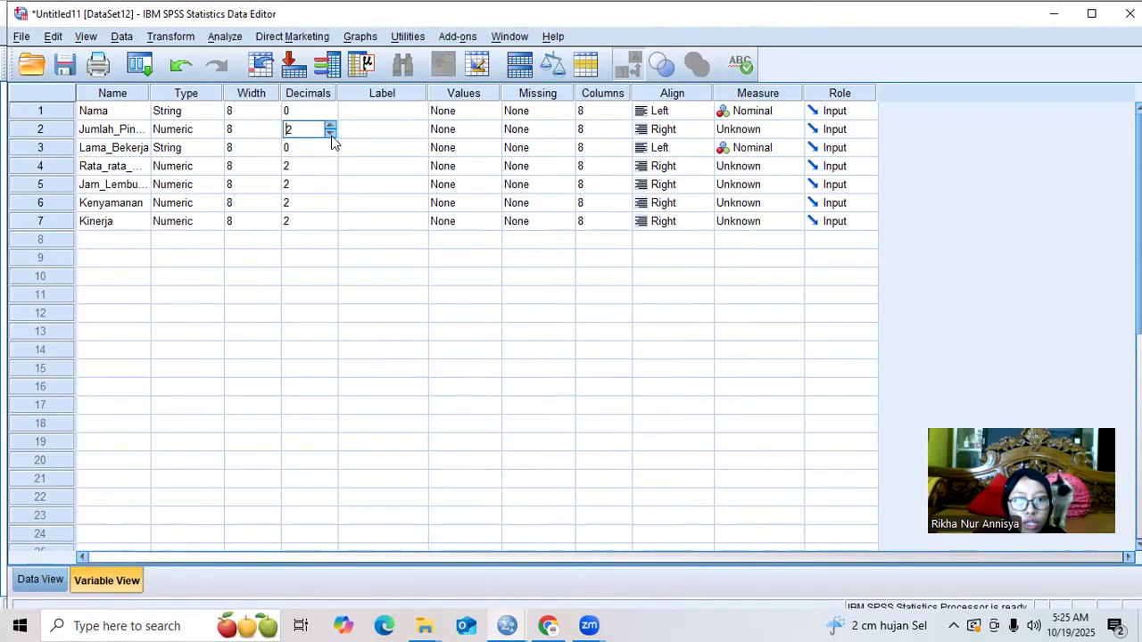
pyautogui.click(331, 132)
pyautogui.click(331, 132)
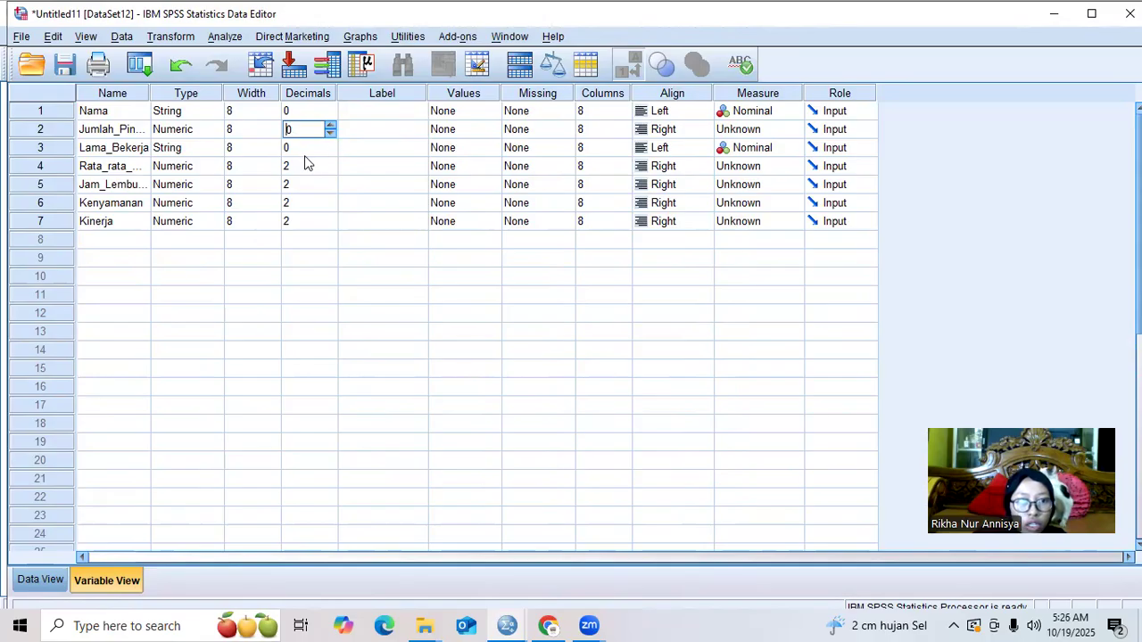
pyautogui.press('Return')
pyautogui.click(325, 166)
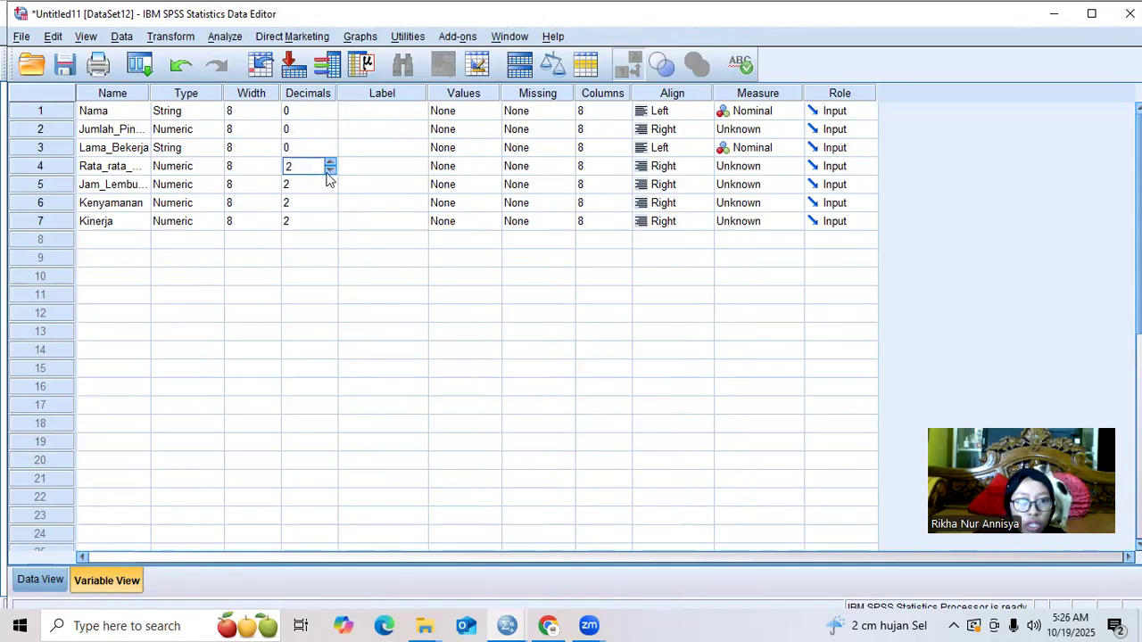
pyautogui.click(331, 171)
pyautogui.click(331, 171)
# Set the decimals of the Jam_Lembur_tiap_Minggu, Kenyamanan and Kinerja variables to 0
pyautogui.click(321, 184)
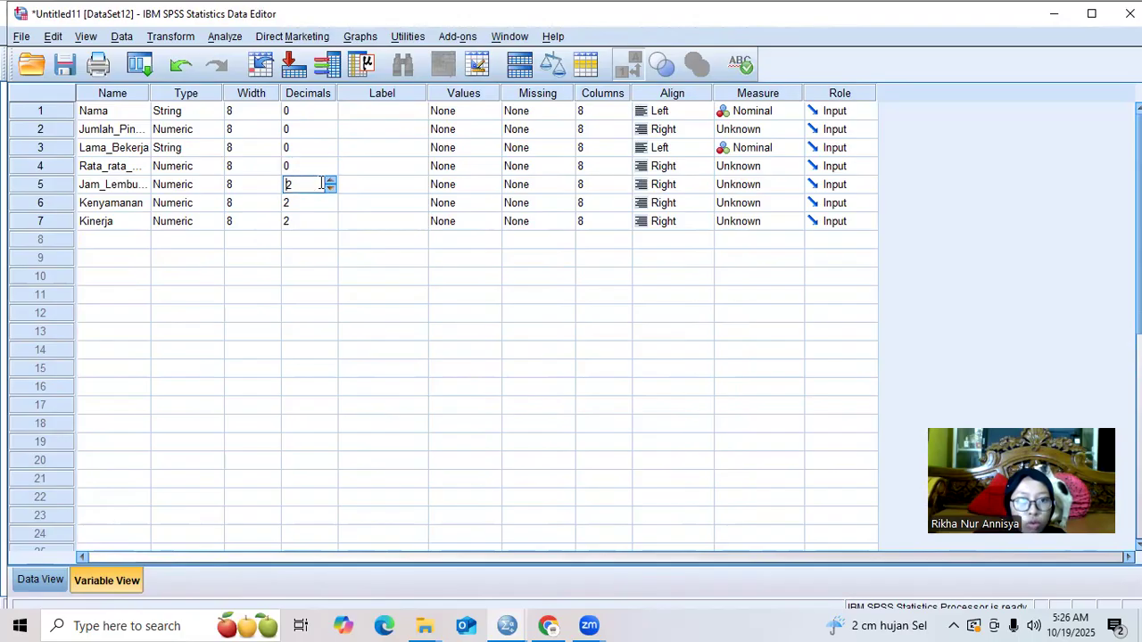
pyautogui.click(330, 188)
pyautogui.click(330, 188)
pyautogui.click(328, 202)
pyautogui.click(331, 208)
pyautogui.click(331, 208)
pyautogui.click(330, 226)
pyautogui.click(331, 226)
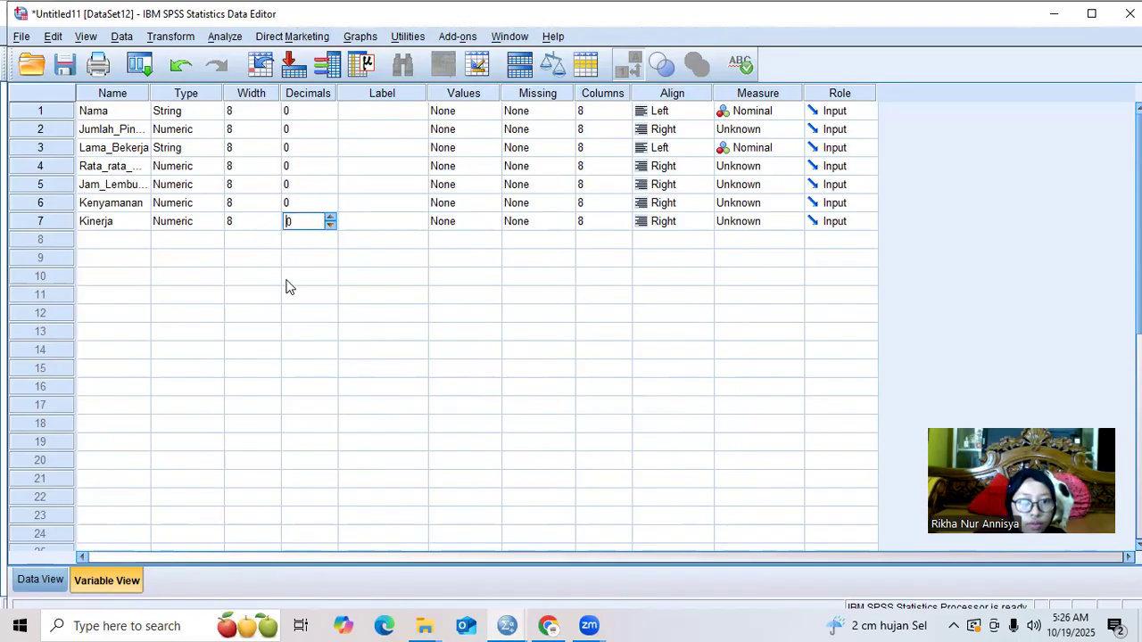
# Return to the data sheet and enter "6 bulan", "4 tahun" and "1 tahun" in the Lama_Bekerja column for cases A, B and C
pyautogui.click(41, 580)
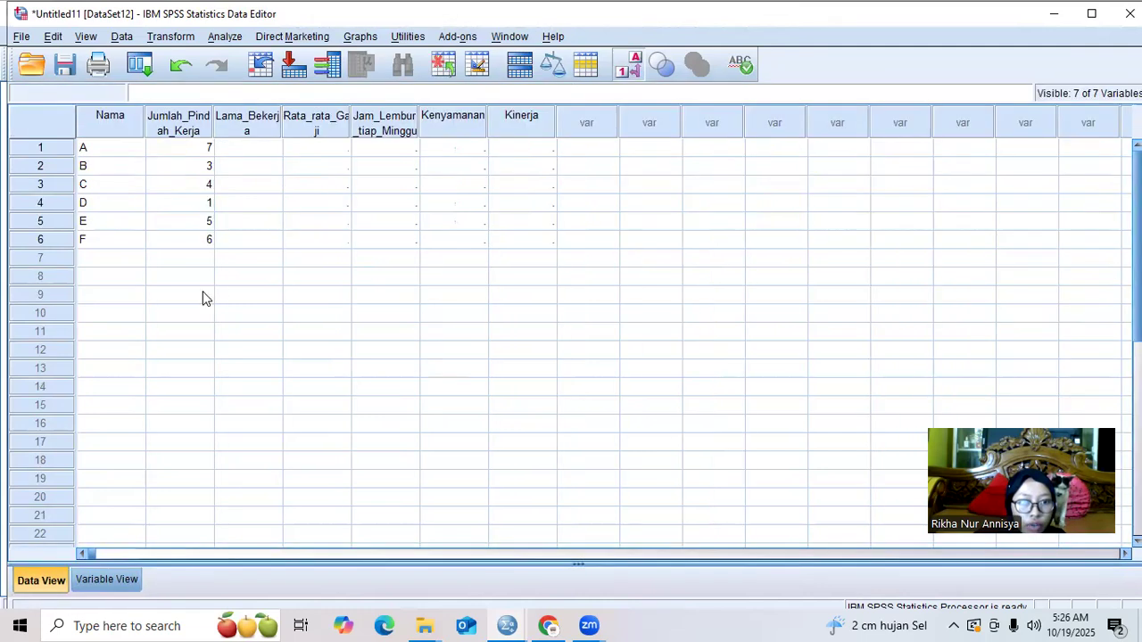
pyautogui.click(254, 148)
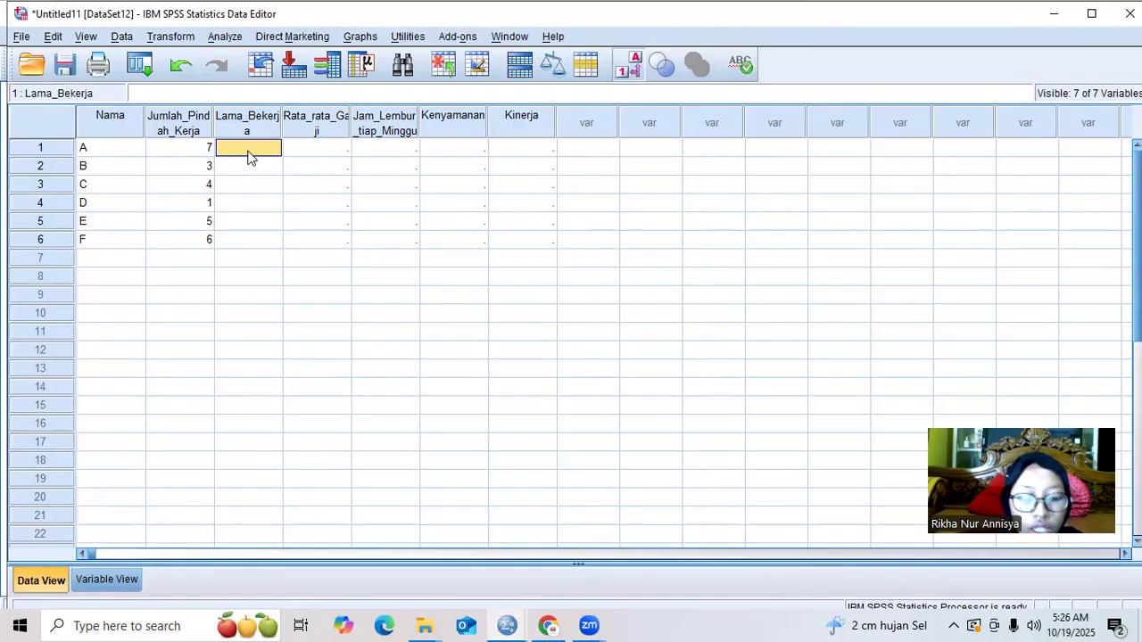
pyautogui.write('6 b')
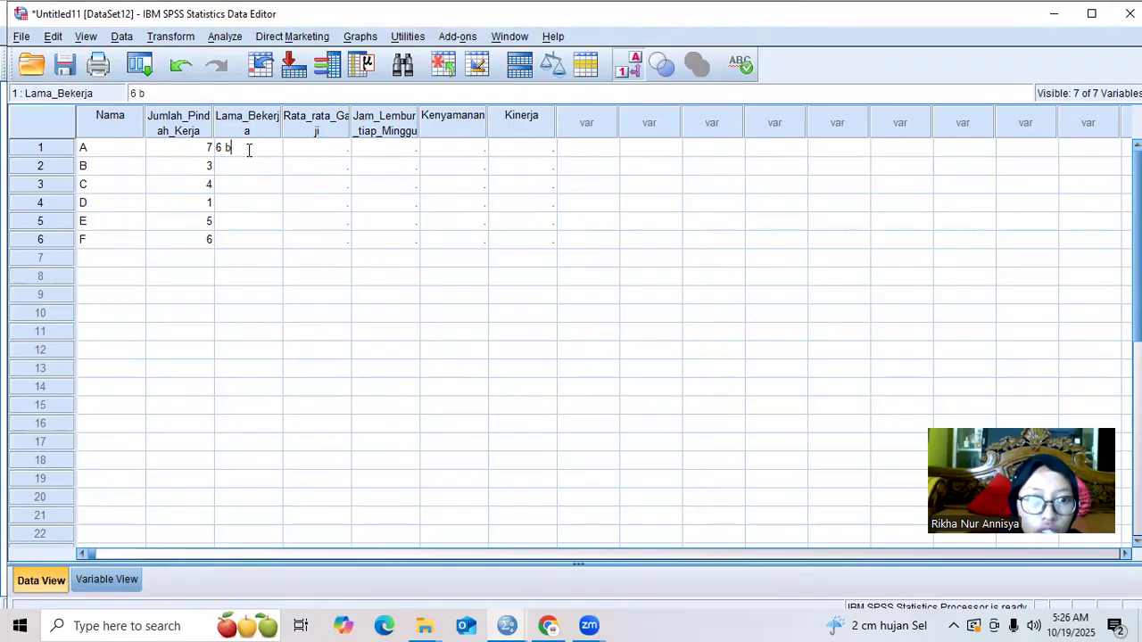
pyautogui.write('ulan')
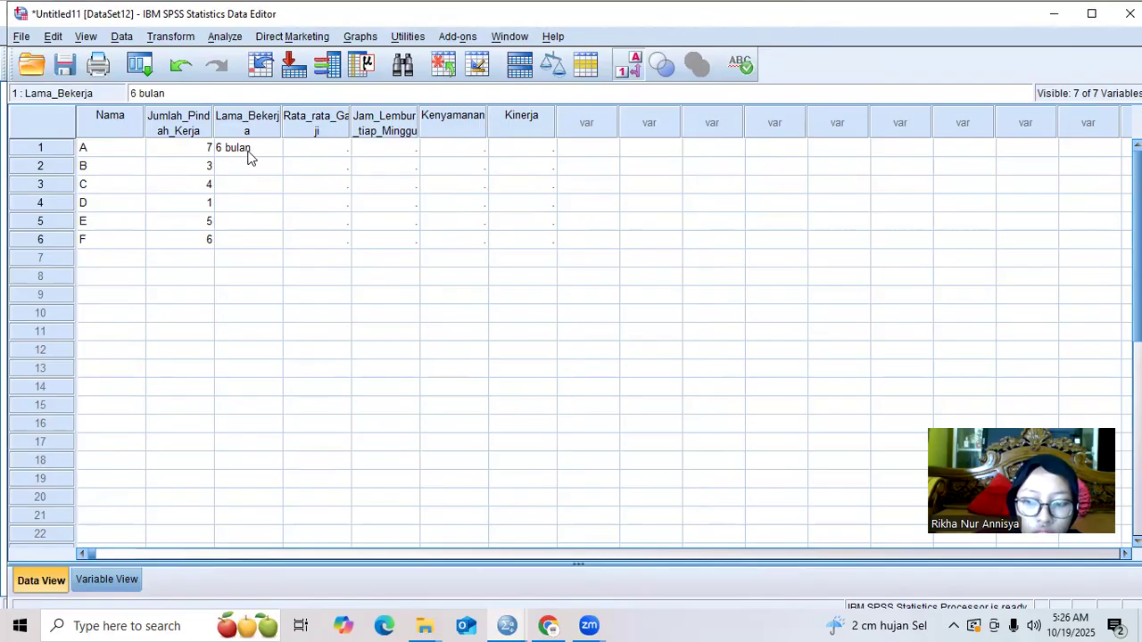
pyautogui.press('Return')
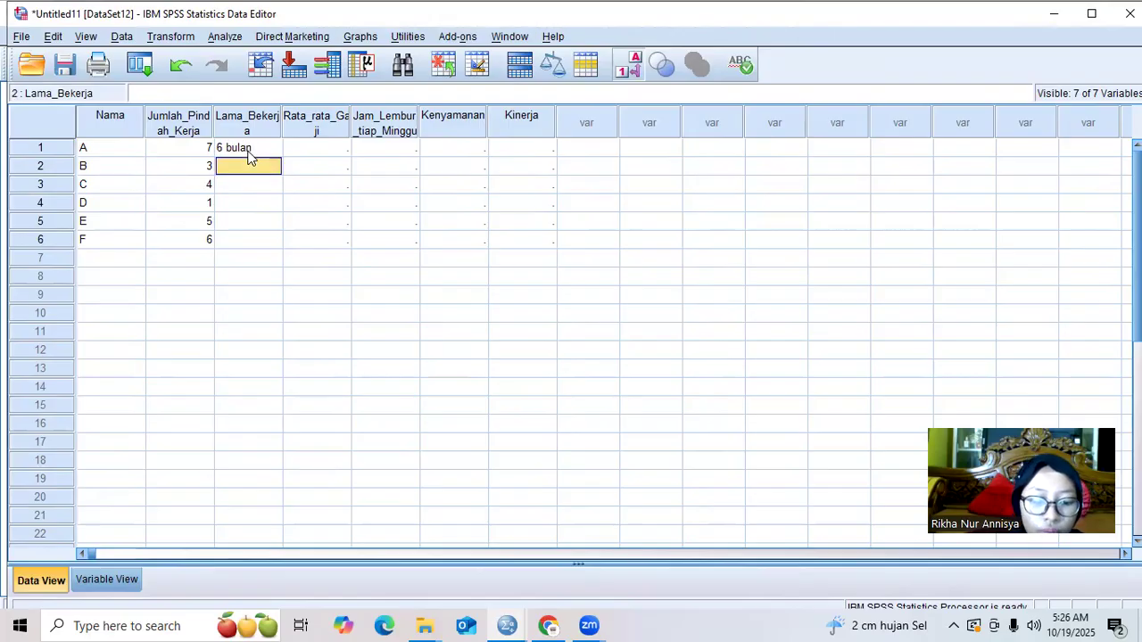
pyautogui.write('4')
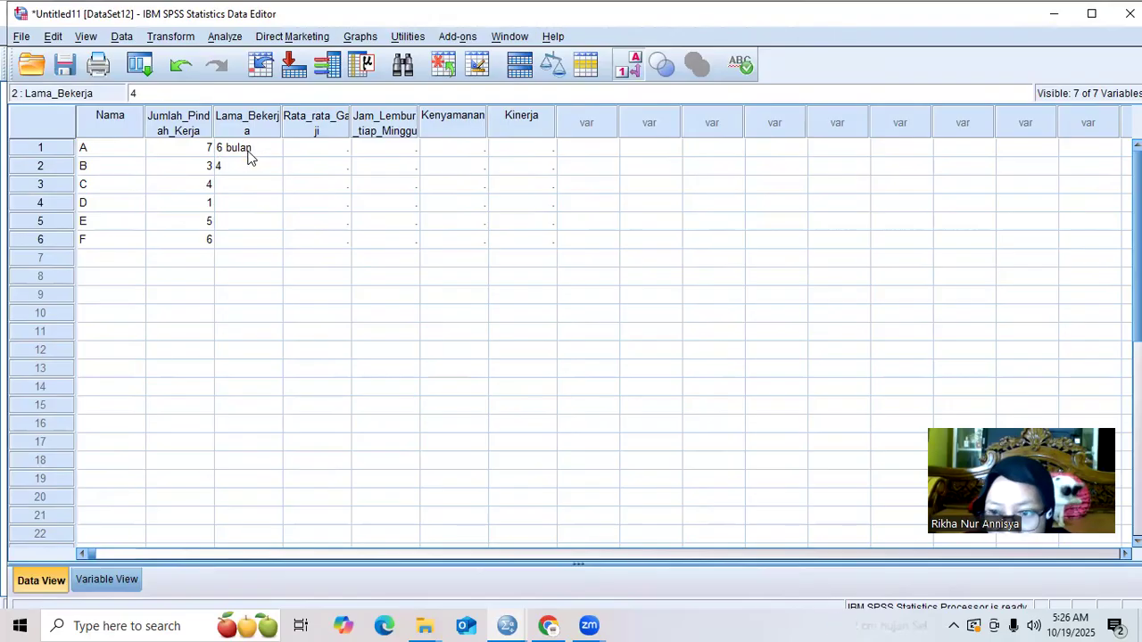
pyautogui.write(' tahun')
pyautogui.press('Return')
pyautogui.write('1 tahun')
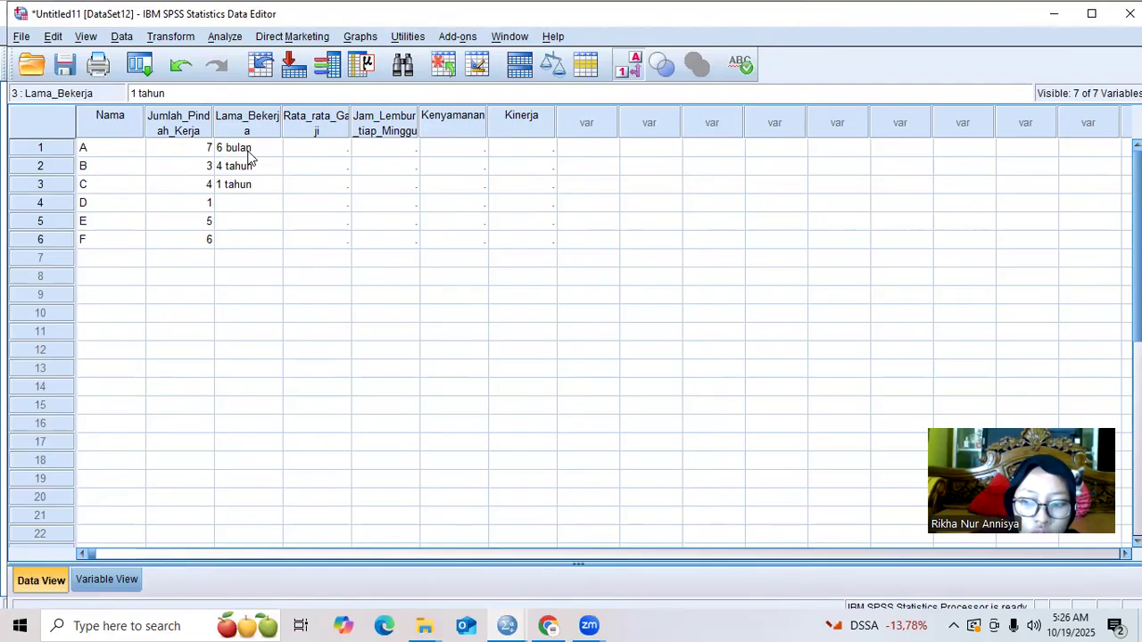
pyautogui.press('Return')
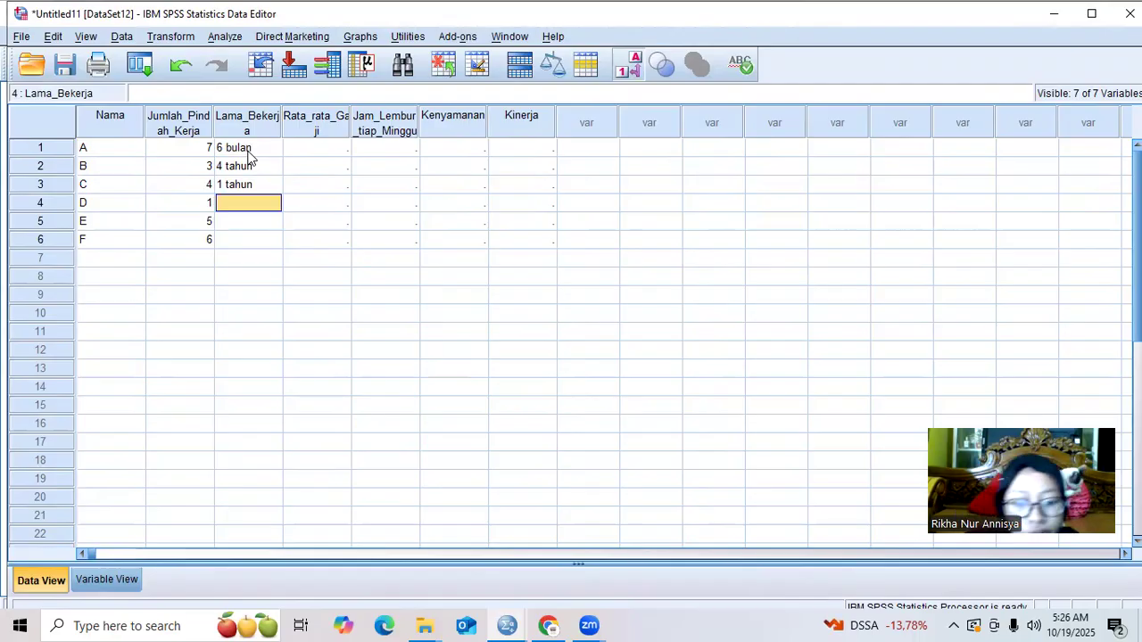
# Enter "10 tahun", "2 bulan" and "10 bulan" in the Lama_Bekerja column for cases D, E and F
pyautogui.write('10 tahun')
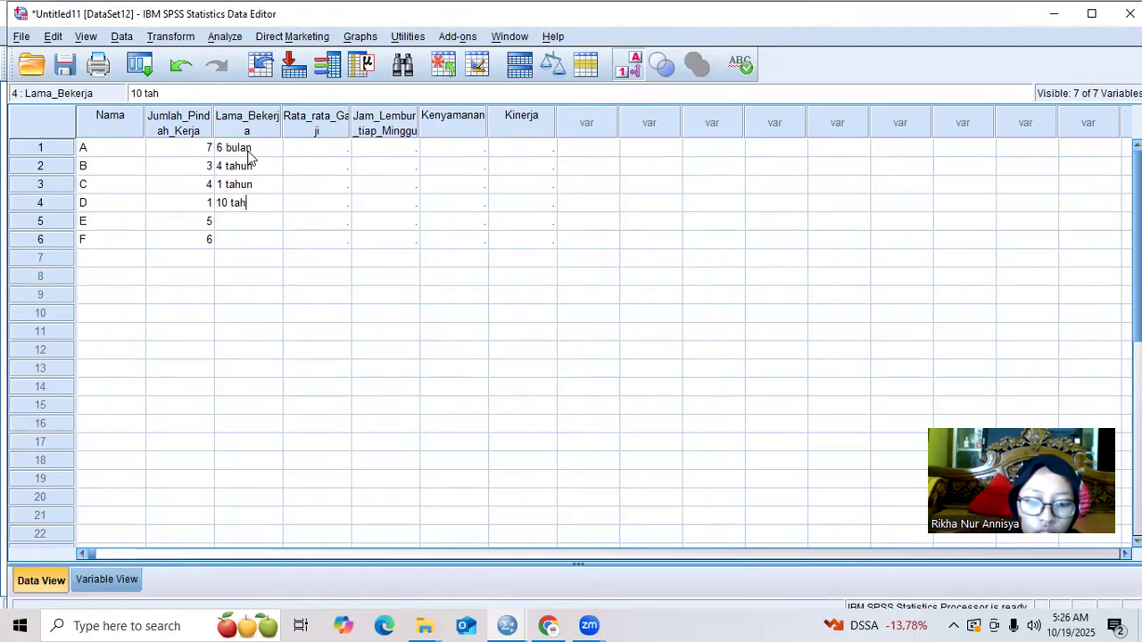
pyautogui.press('Return')
pyautogui.write('2 bulan')
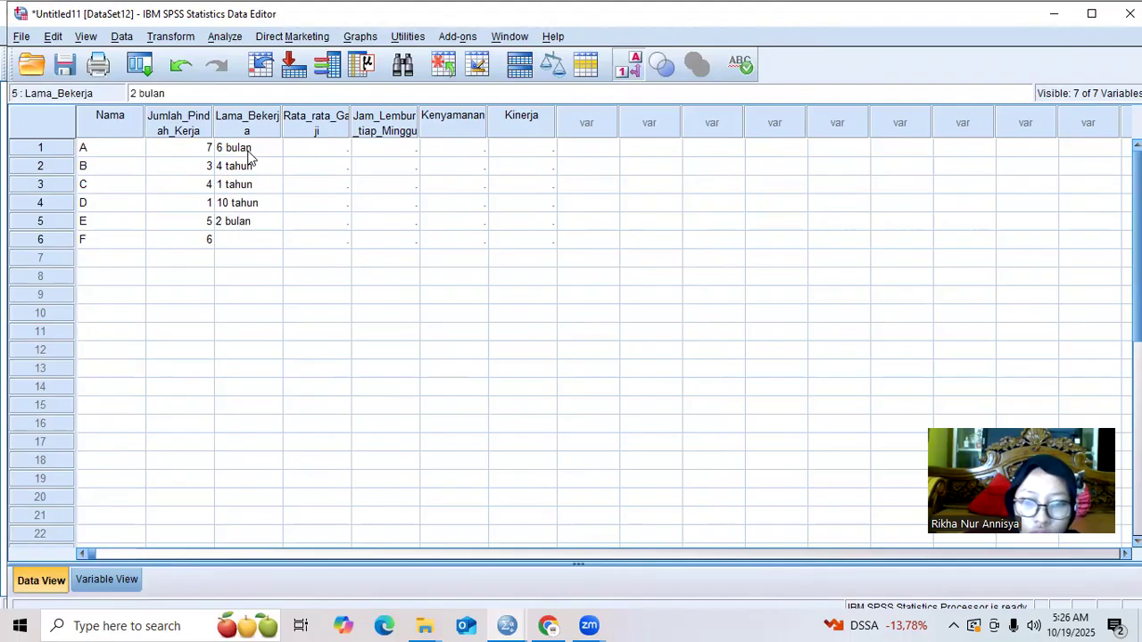
pyautogui.press('Return')
pyautogui.write('10')
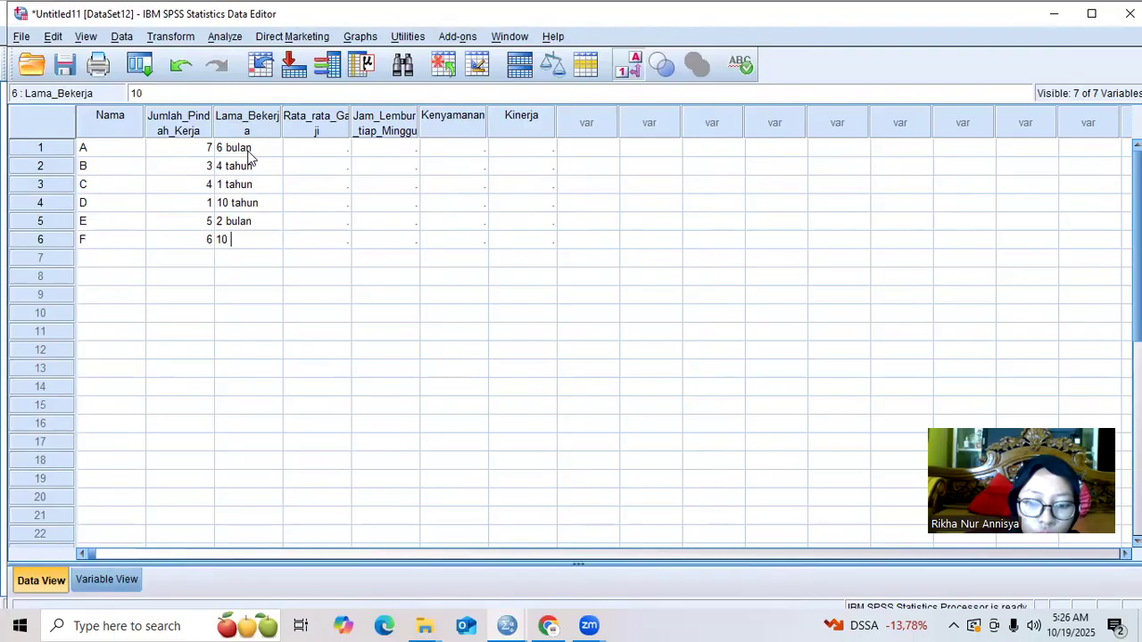
pyautogui.write(' bu')
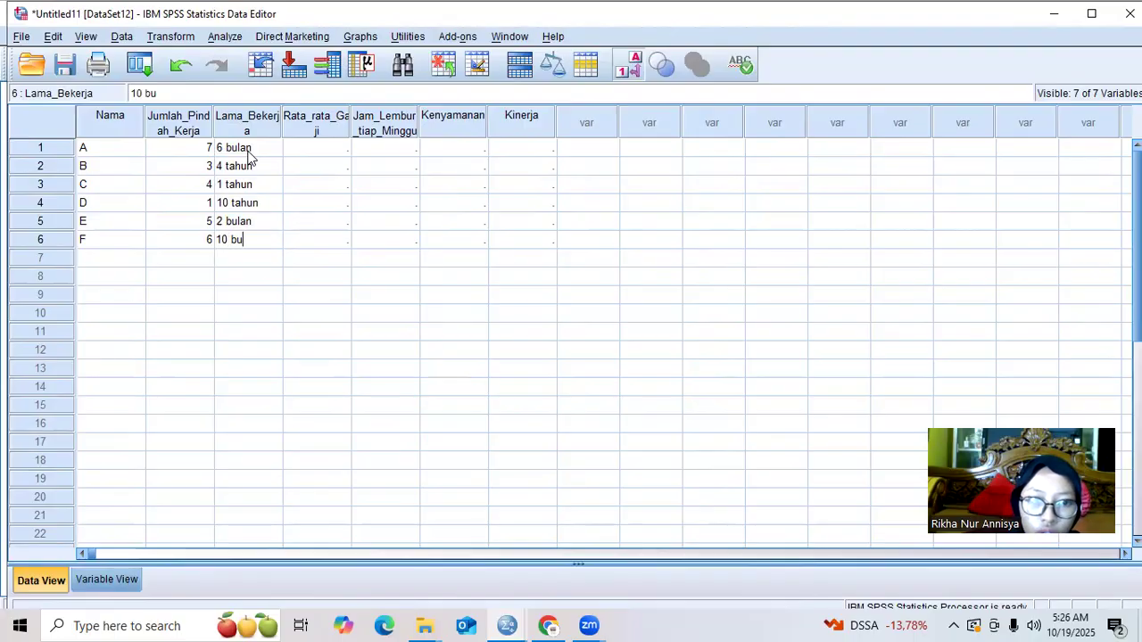
pyautogui.write('lan')
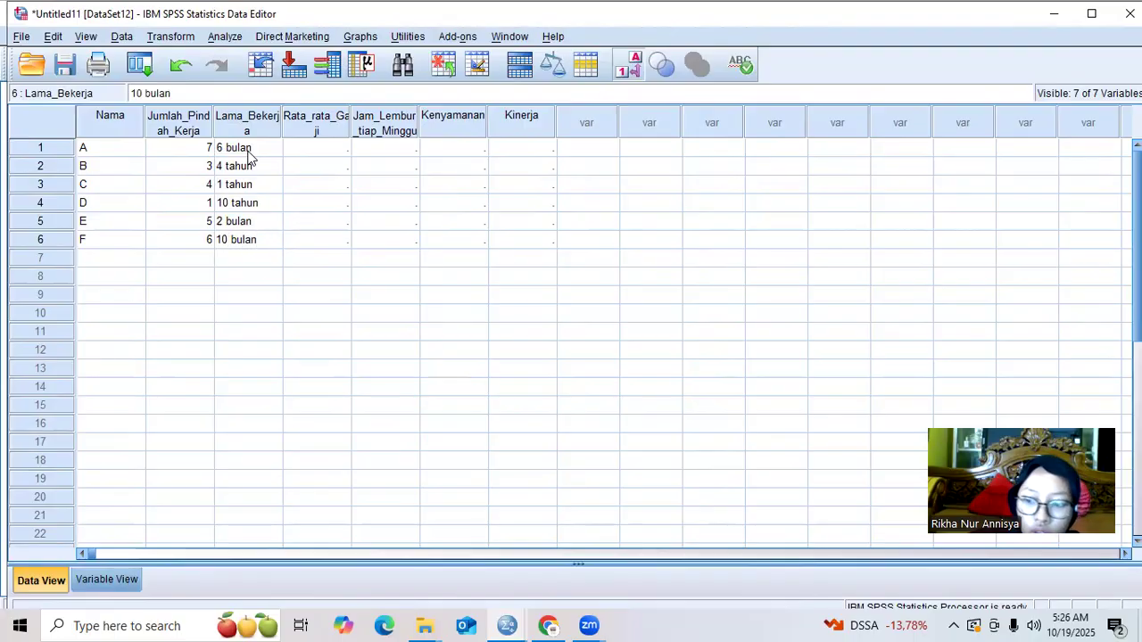
pyautogui.press('Up')
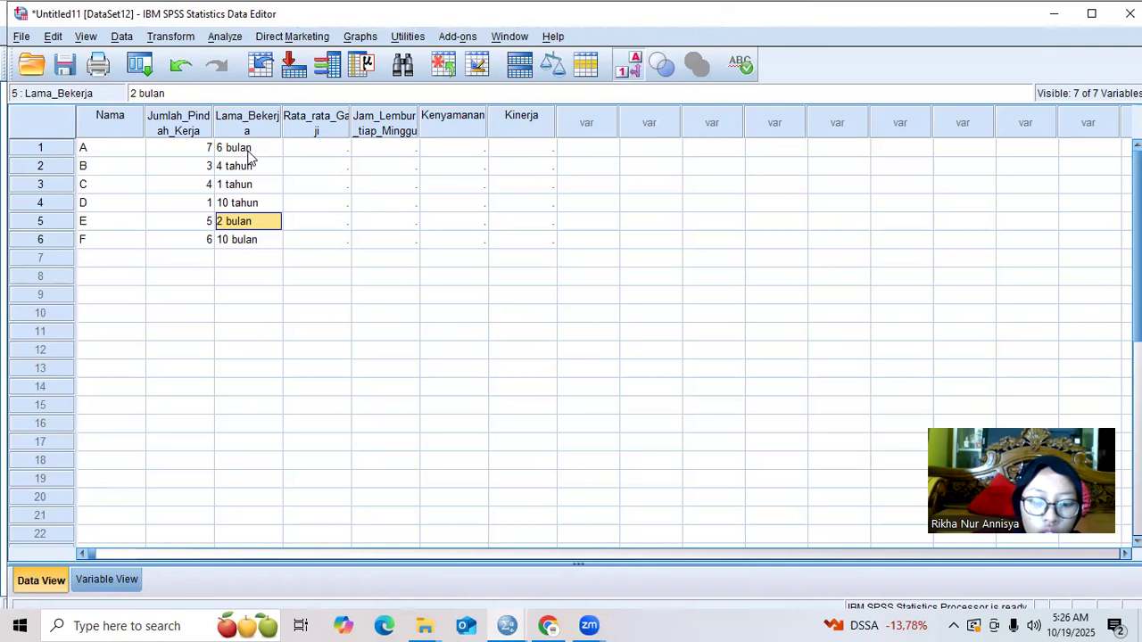
# Correct the Lama_Bekerja value of case E to "2 tahun"
pyautogui.doubleClick(255, 222)
pyautogui.press('BackSpace')
pyautogui.press('BackSpace')
pyautogui.press('BackSpace')
pyautogui.press('BackSpace')
pyautogui.press('BackSpace')
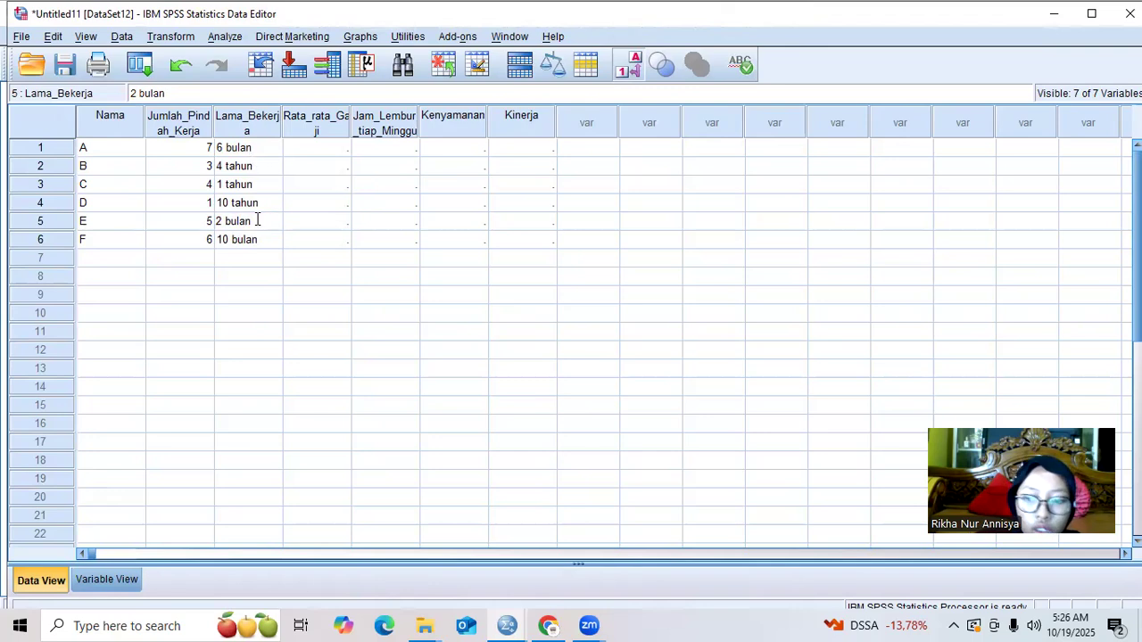
pyautogui.write('t')
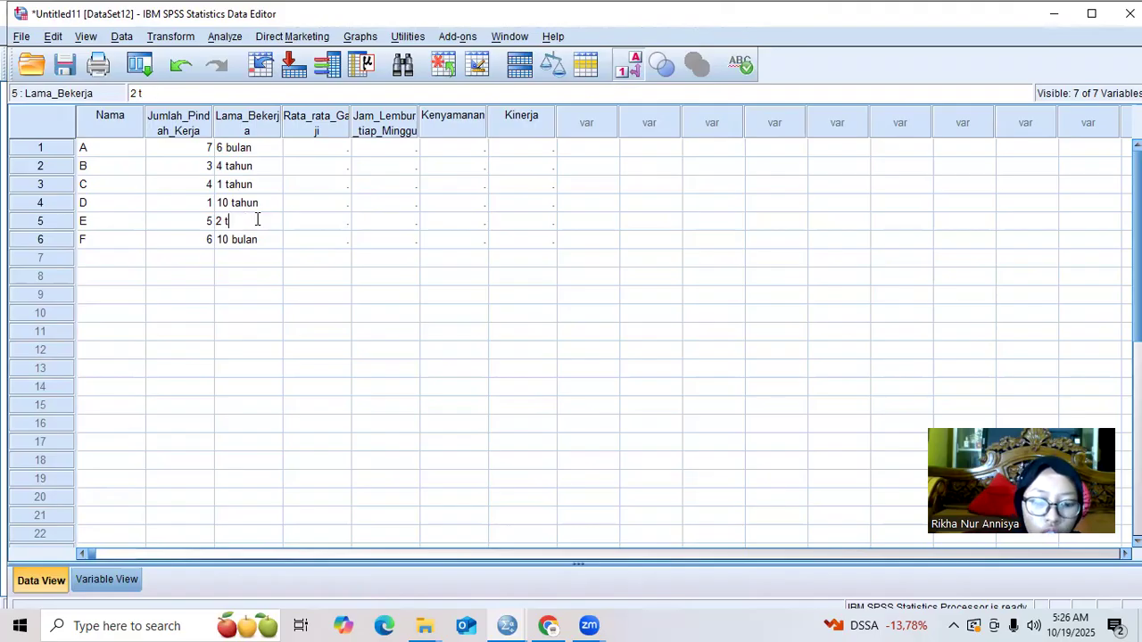
pyautogui.write('ahun')
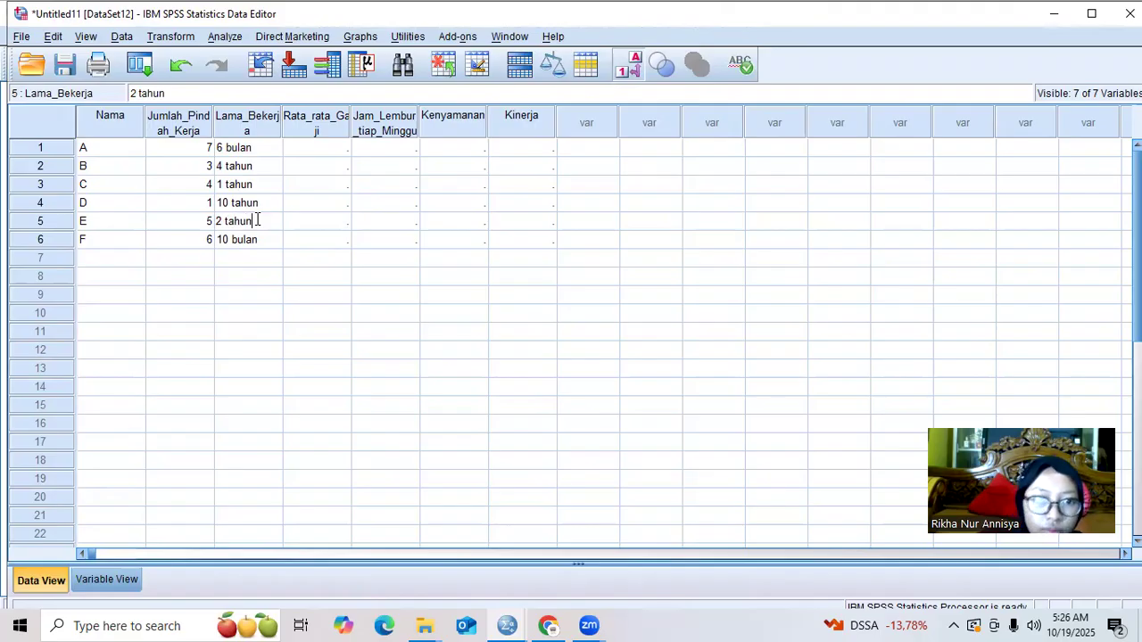
pyautogui.click(257, 222)
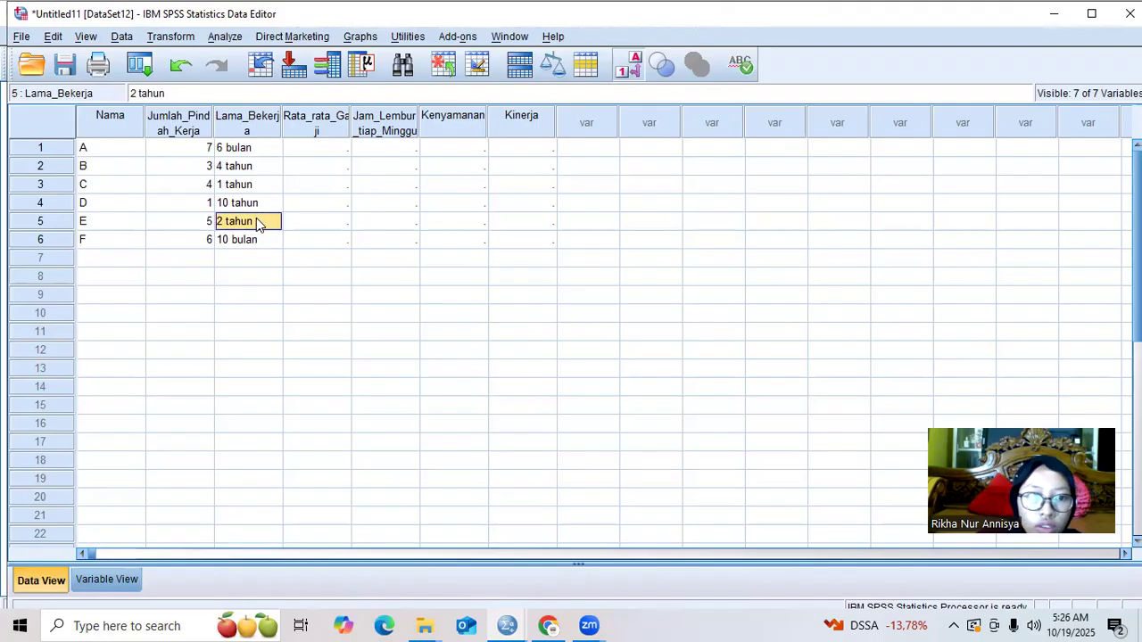
# Enter 15, 9 and 6 in the Rata_rata_Gaji column for cases A, B and C
pyautogui.click(323, 143)
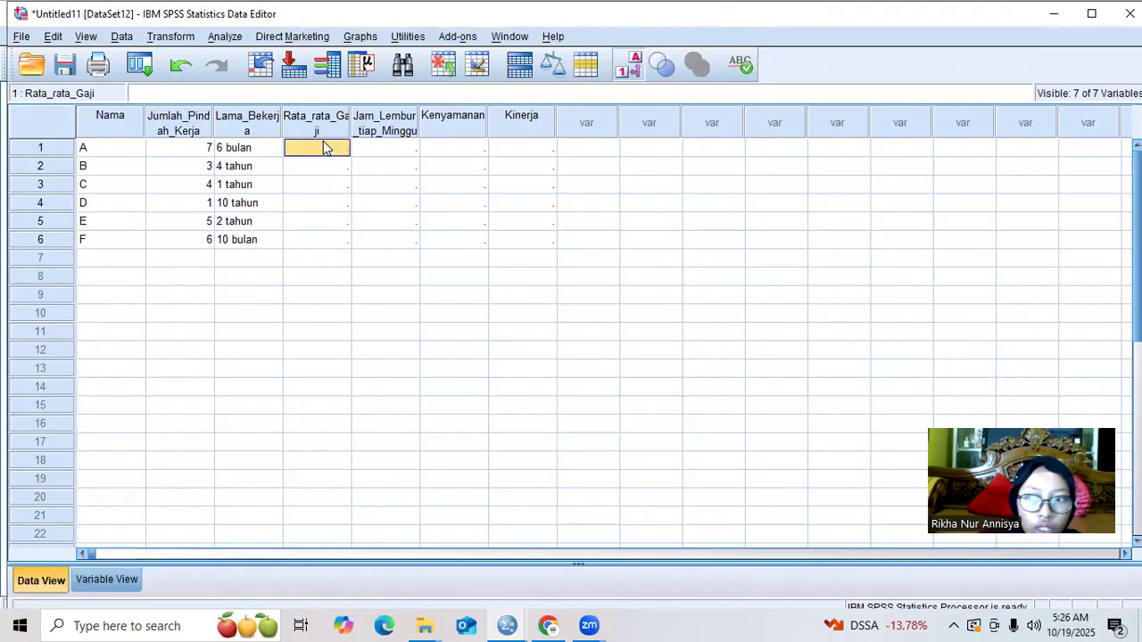
pyautogui.write('15')
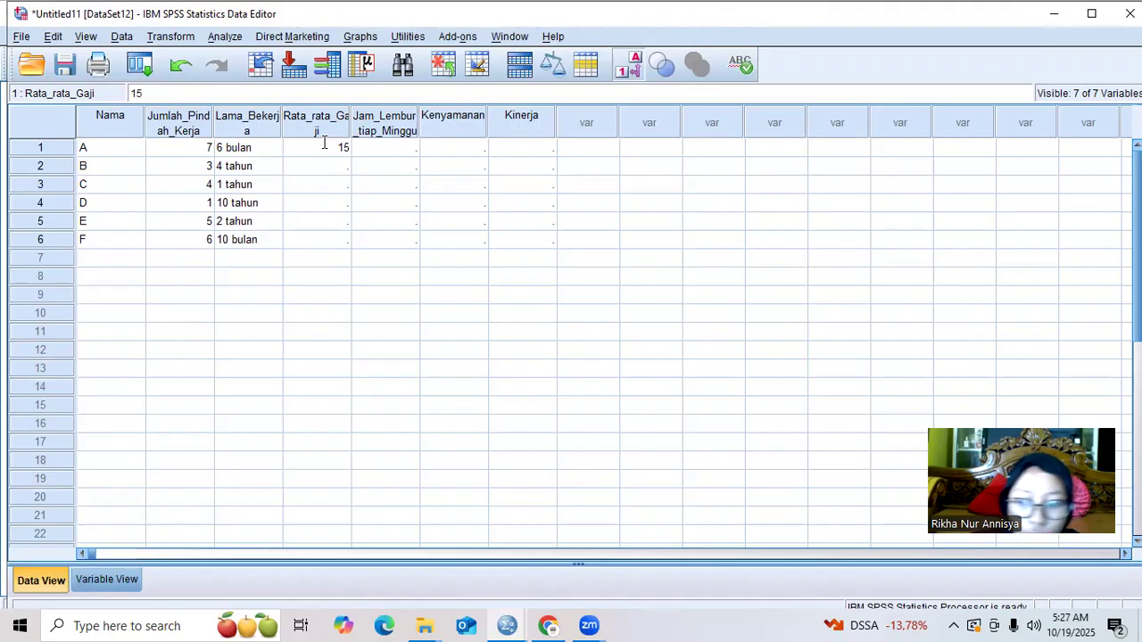
pyautogui.press('Return')
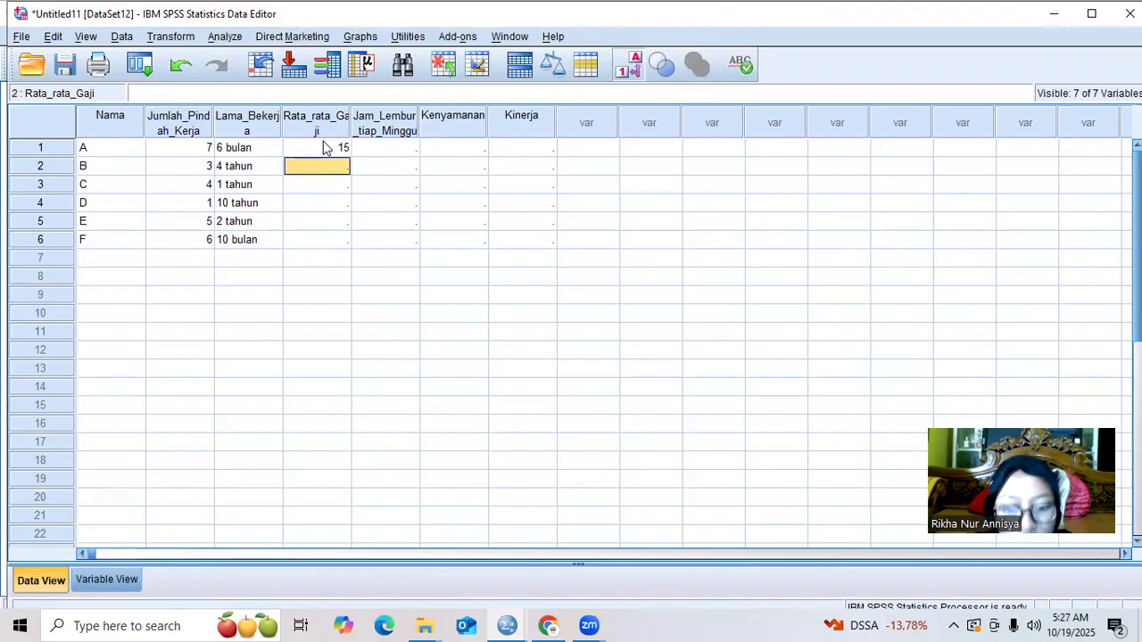
pyautogui.write('9')
pyautogui.press('Return')
pyautogui.write('6')
pyautogui.press('Return')
# Enter 11, 20 and 7 in the Rata_rata_Gaji column for cases D, E and F
pyautogui.write('11')
pyautogui.press('Return')
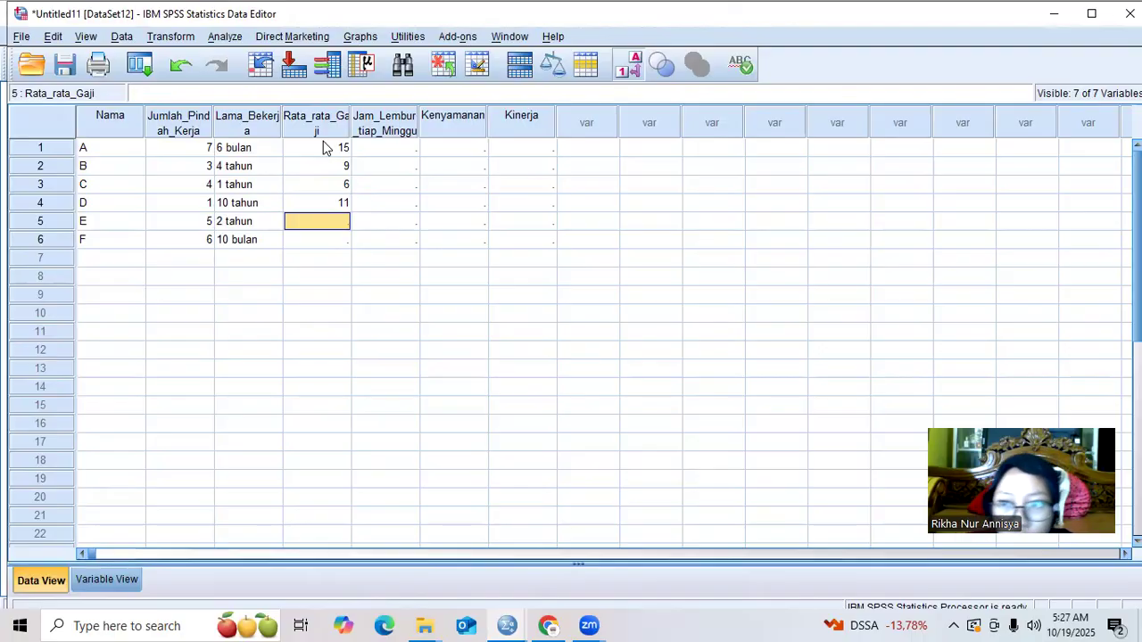
pyautogui.write('20')
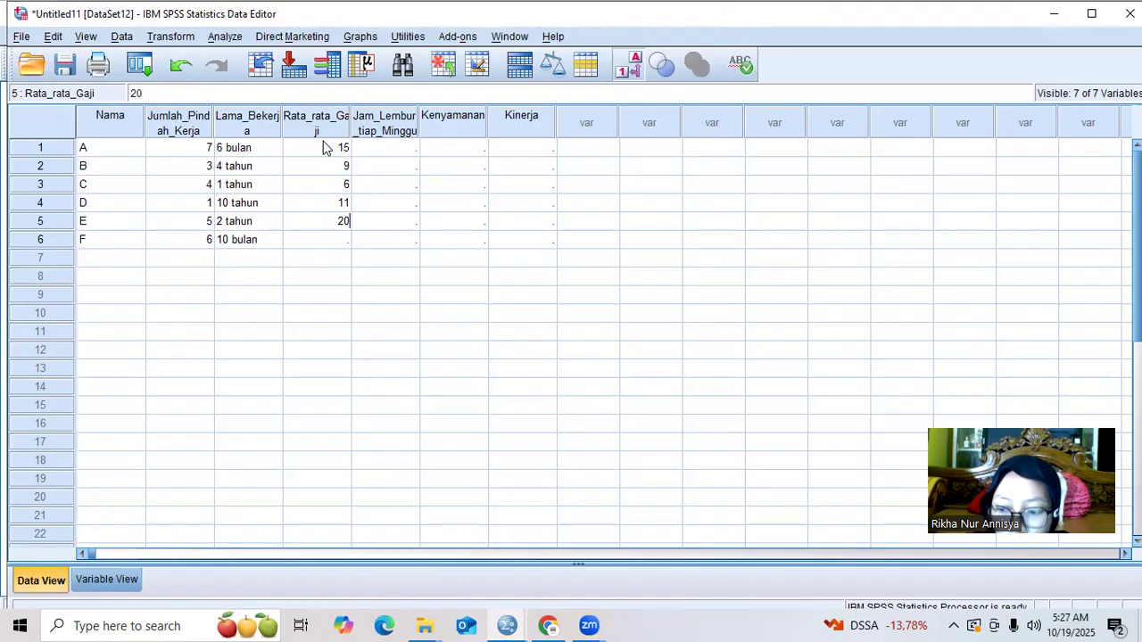
pyautogui.press('Return')
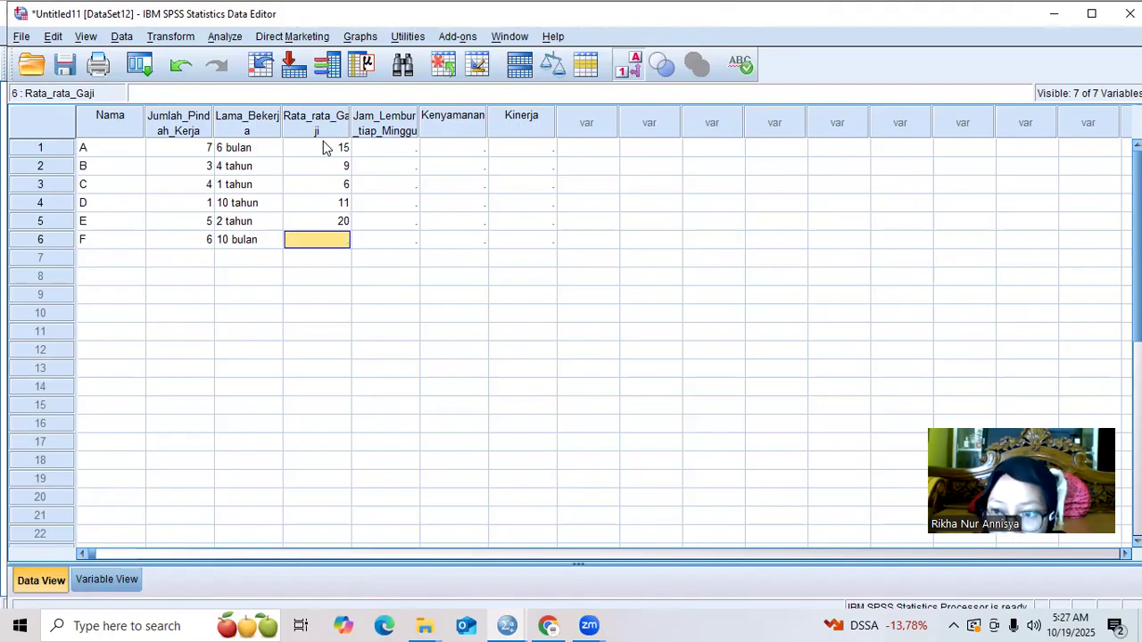
pyautogui.write('1')
pyautogui.press('BackSpace')
pyautogui.write('7')
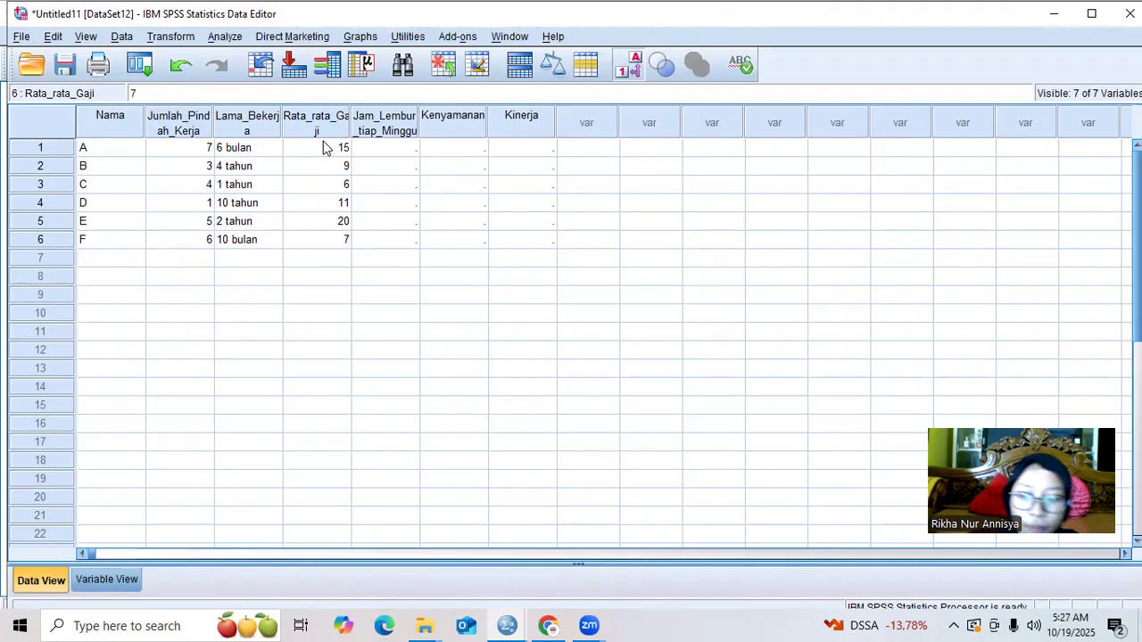
pyautogui.press('Return')
# Enter 10, 6 and 8 in the Jam_Lembur_tiap_Minggu column for cases A, B and C
pyautogui.click(398, 156)
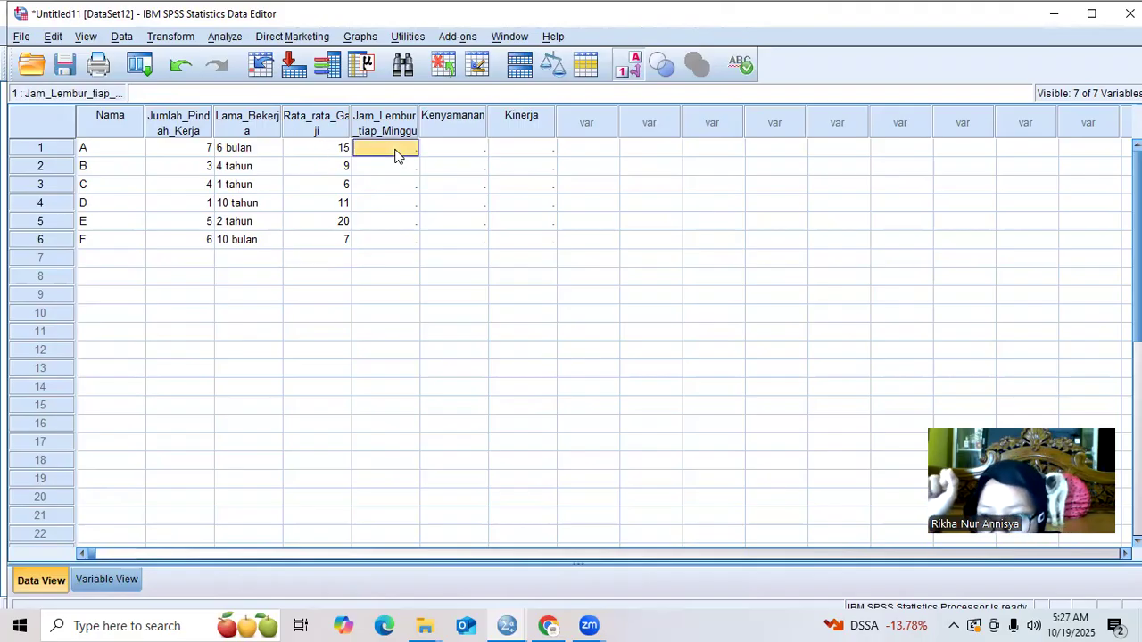
pyautogui.write('10')
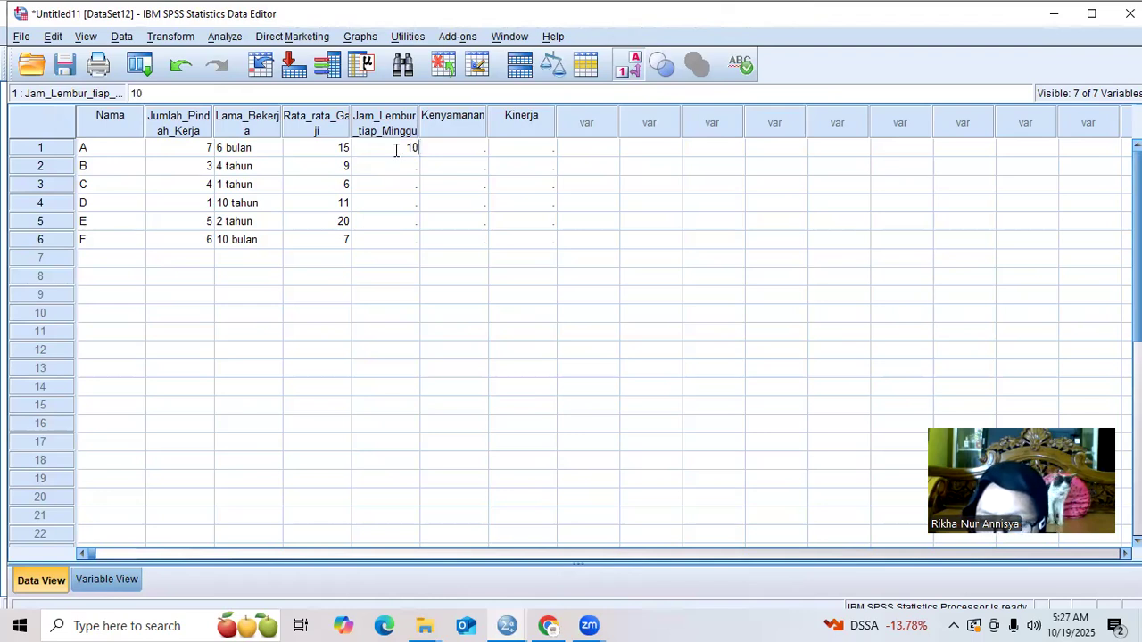
pyautogui.press('Return')
pyautogui.write('6')
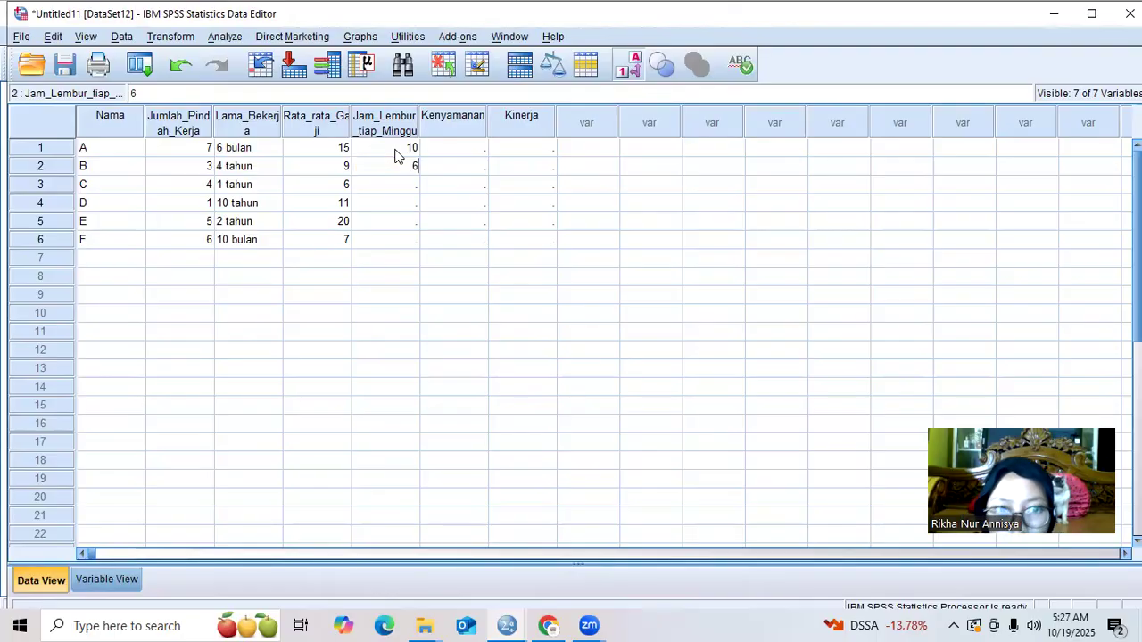
pyautogui.press('Return')
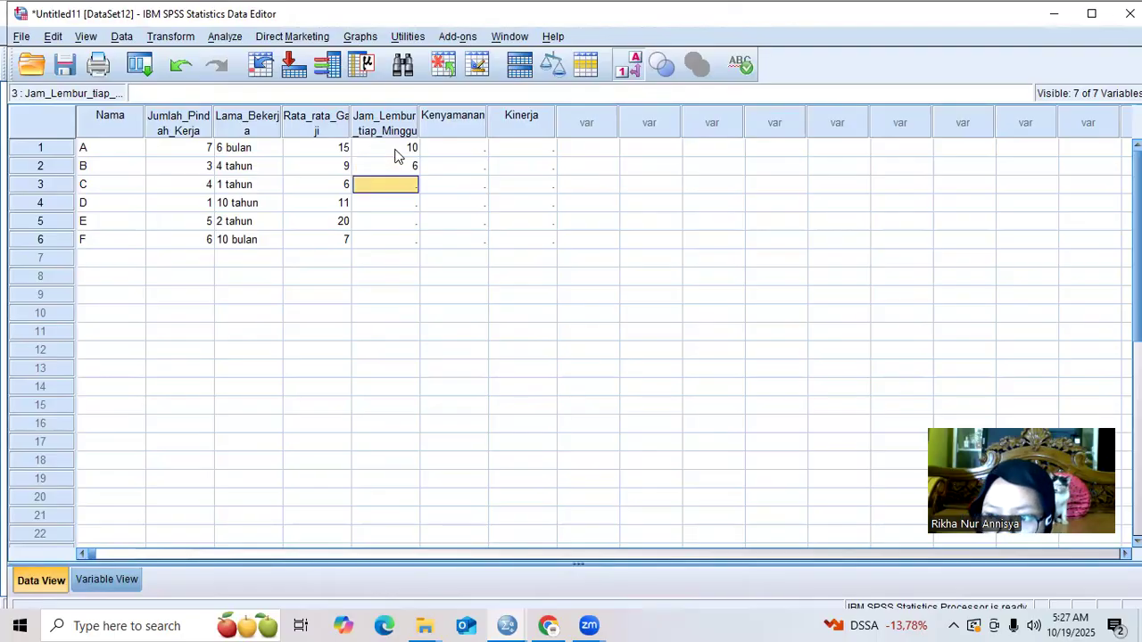
pyautogui.write('8')
pyautogui.press('Return')
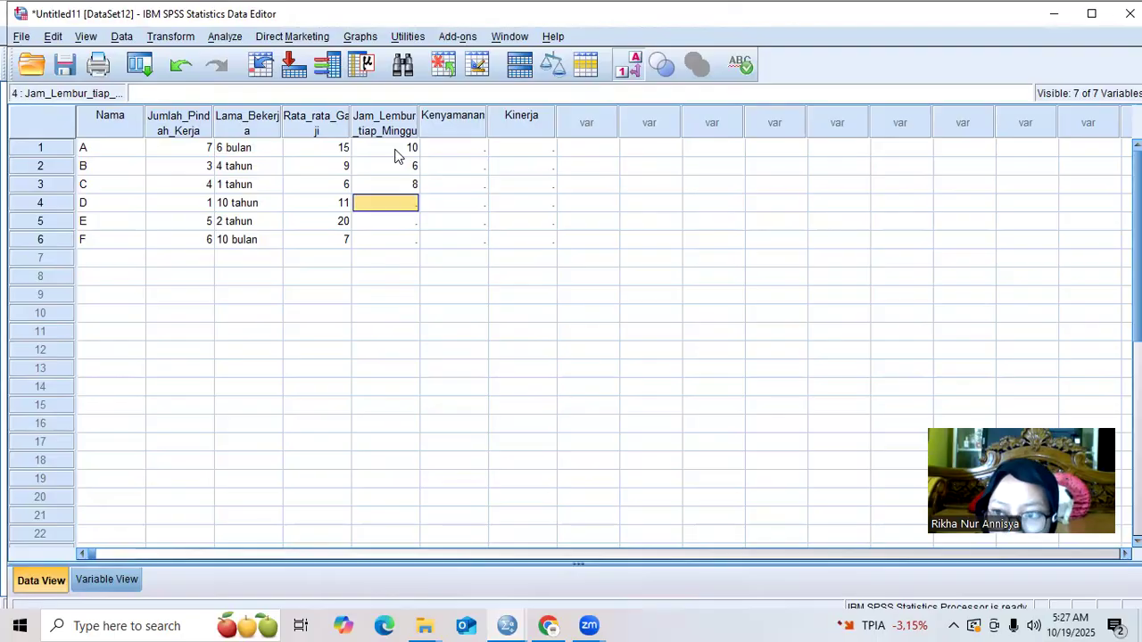
# Enter 4, 12 and 5 in the Jam_Lembur_tiap_Minggu column for cases D, E and F
pyautogui.write('4')
pyautogui.press('Return')
pyautogui.write('12')
pyautogui.press('Return')
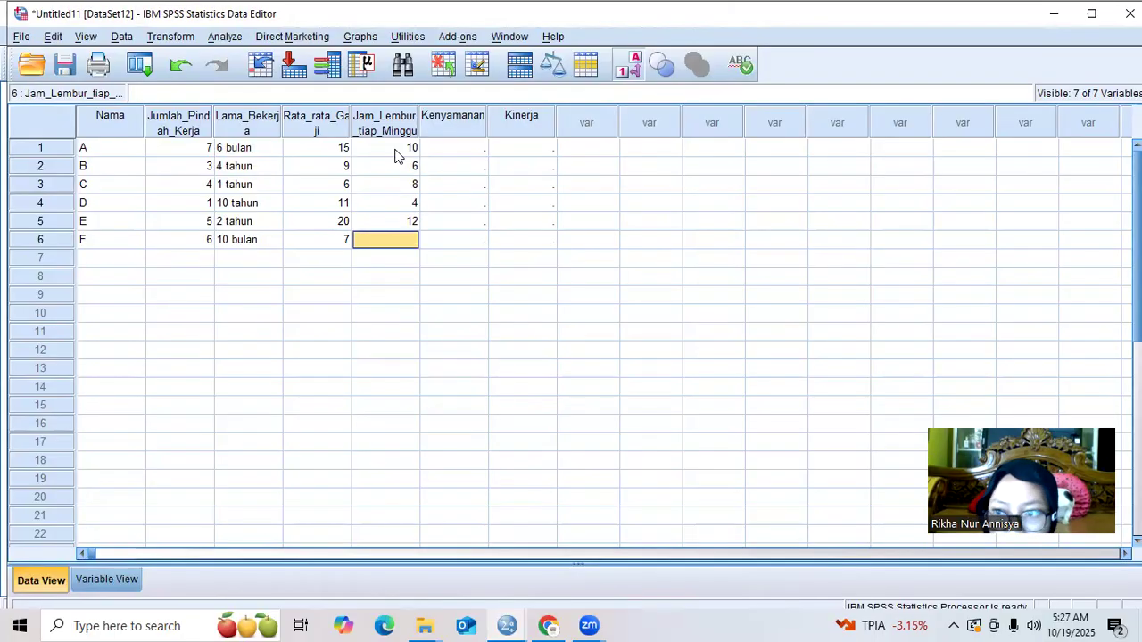
pyautogui.write('5')
pyautogui.press('Return')
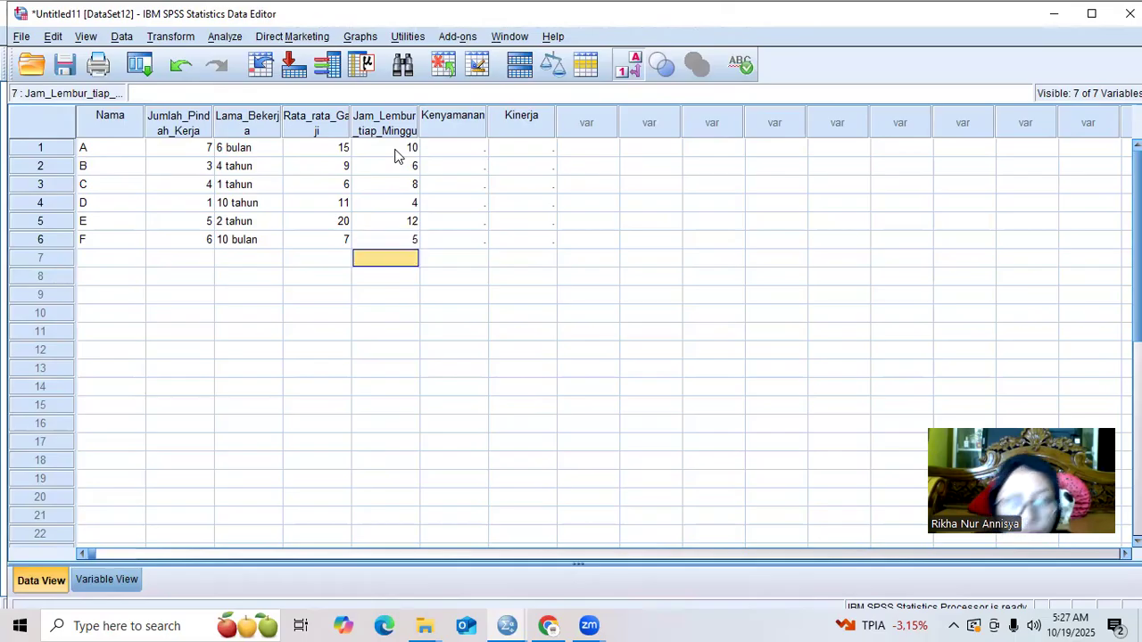
# Enter 2, 3 and 2 in the Kenyamanan column for cases A, B and C
pyautogui.click(450, 157)
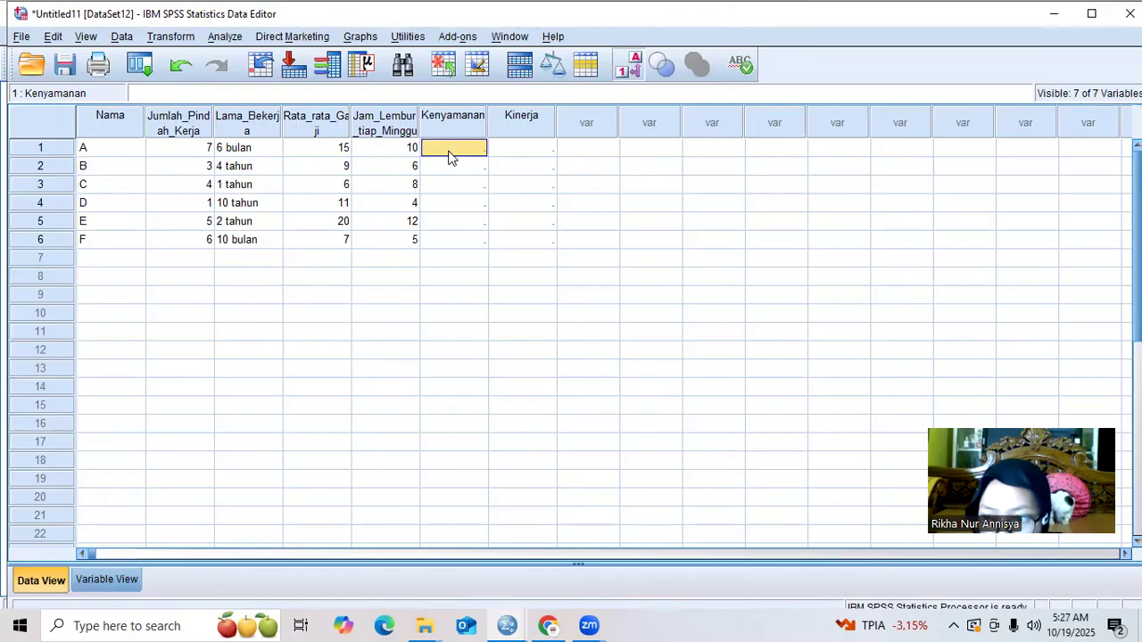
pyautogui.write('2')
pyautogui.press('Return')
pyautogui.write('3')
pyautogui.press('Return')
pyautogui.write('2')
pyautogui.press('Return')
# Enter 4, 3 and 1 in the Kenyamanan column for cases D, E and F
pyautogui.write('4')
pyautogui.press('Return')
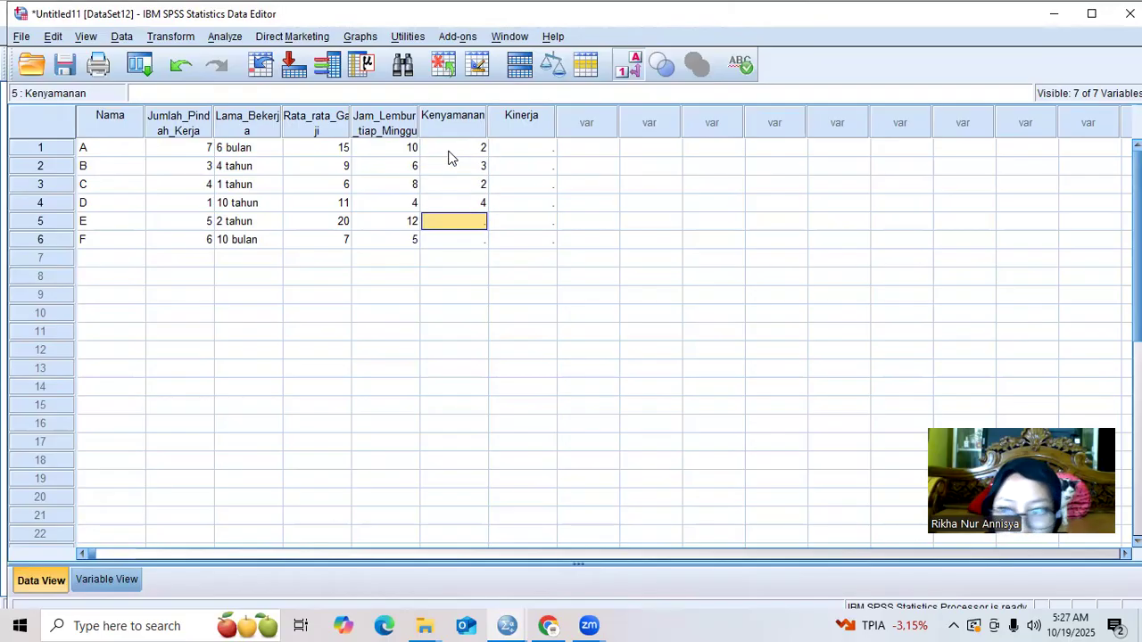
pyautogui.write('3')
pyautogui.press('Return')
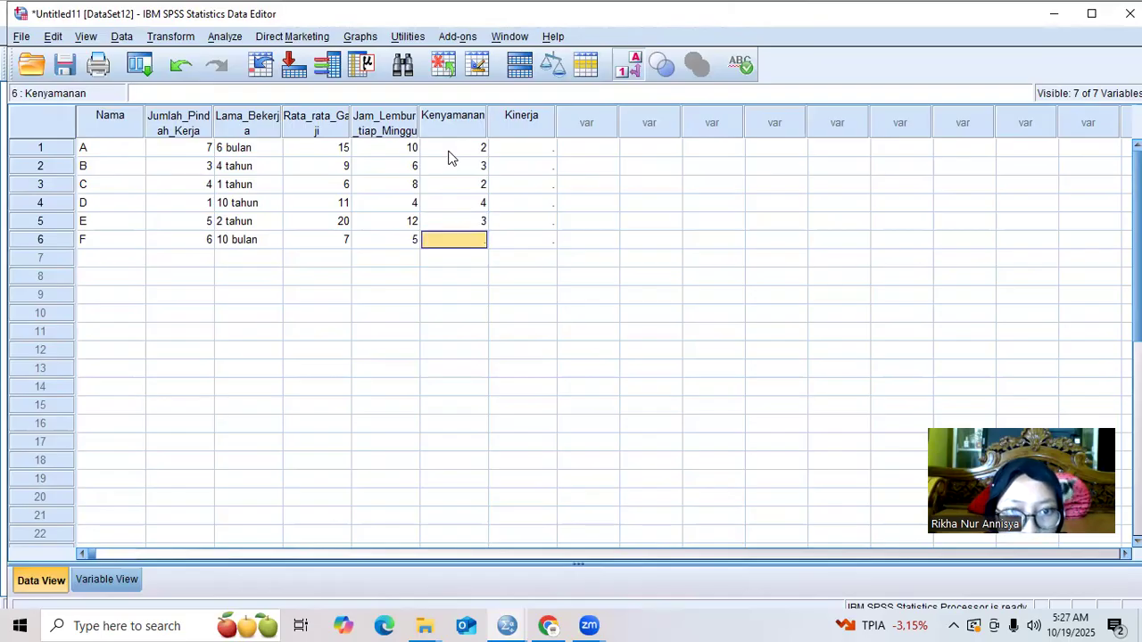
pyautogui.write('1')
pyautogui.press('Return')
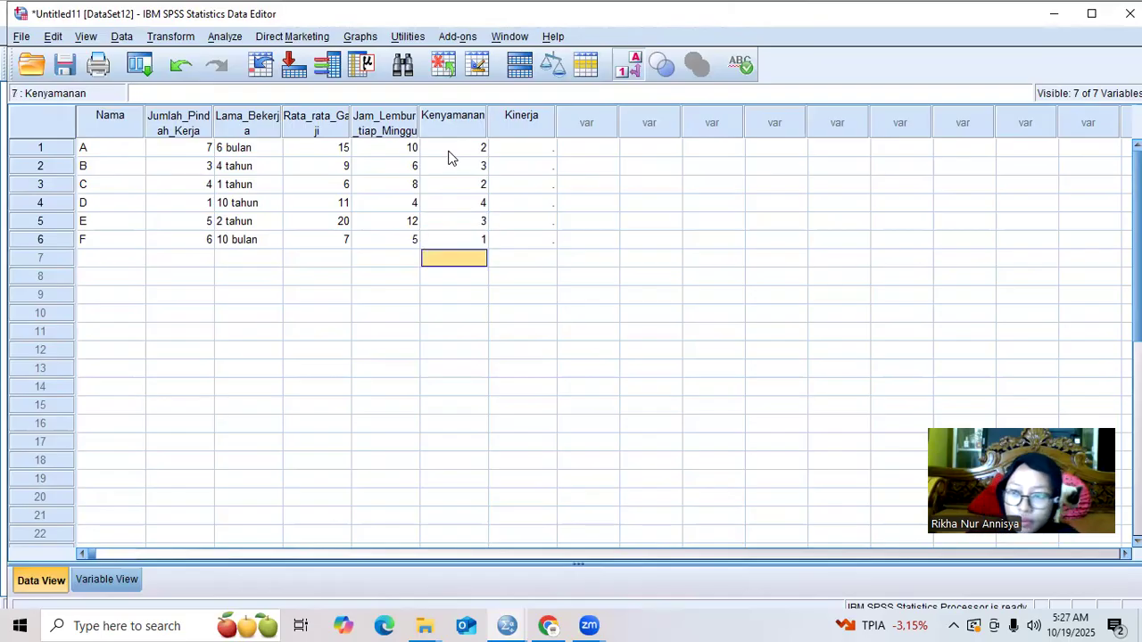
# Enter 80, 75 and 65 in the Kinerja column for cases A, B and C
pyautogui.click(543, 149)
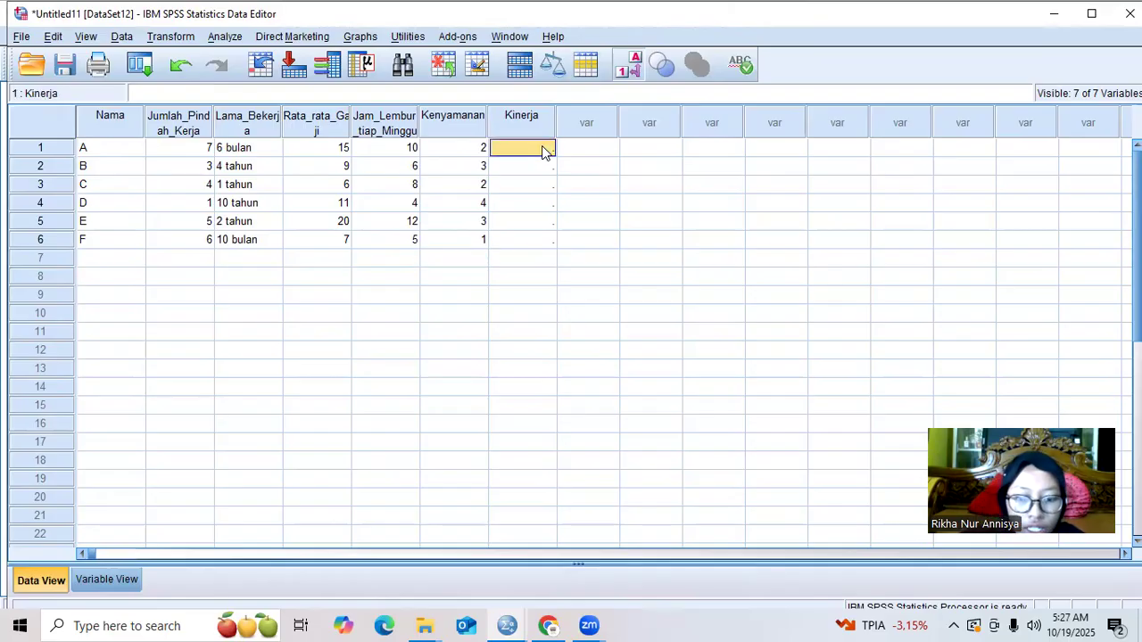
pyautogui.write('80')
pyautogui.press('Return')
pyautogui.write('75')
pyautogui.press('Return')
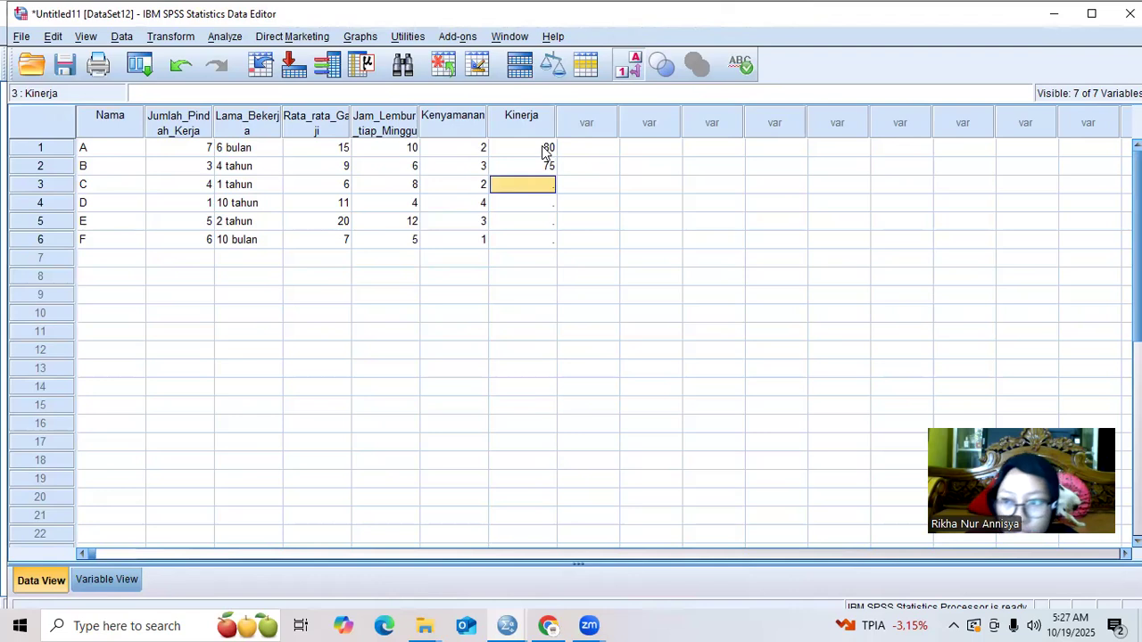
pyautogui.write('65')
pyautogui.press('Return')
# Enter 88, 82 and 60 in the Kinerja column for cases D, E and F
pyautogui.write('88')
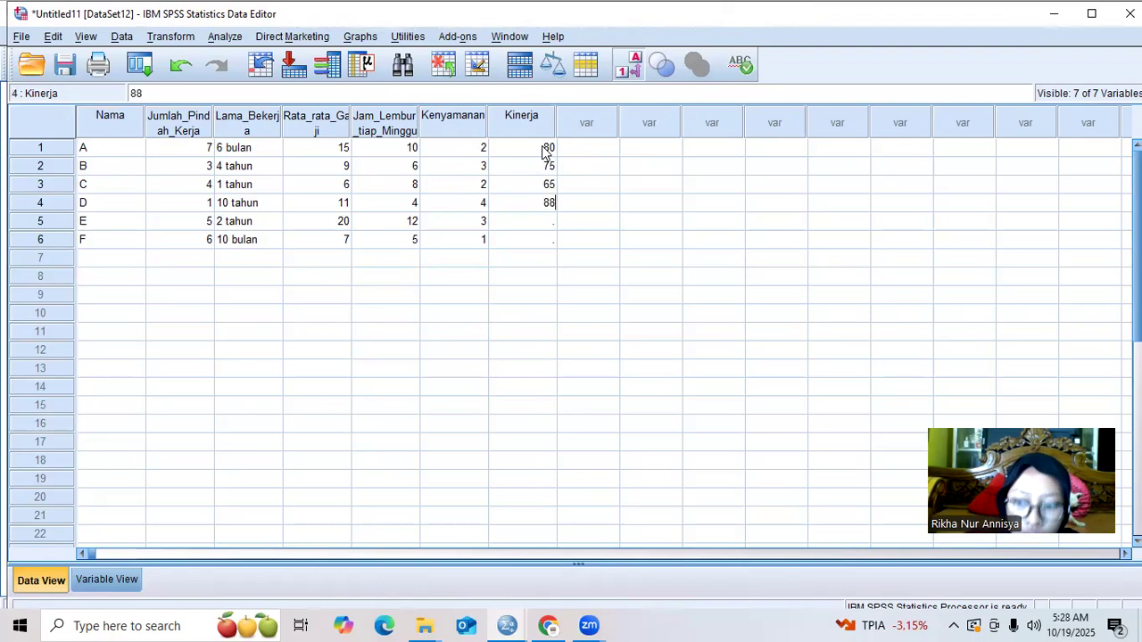
pyautogui.press('Return')
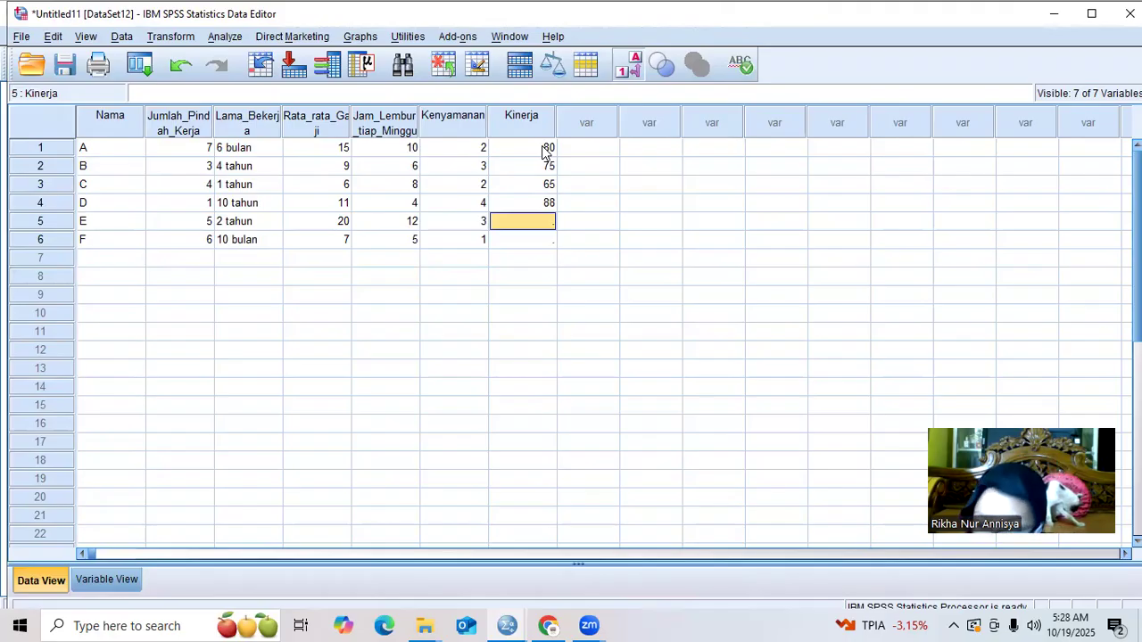
pyautogui.write('82')
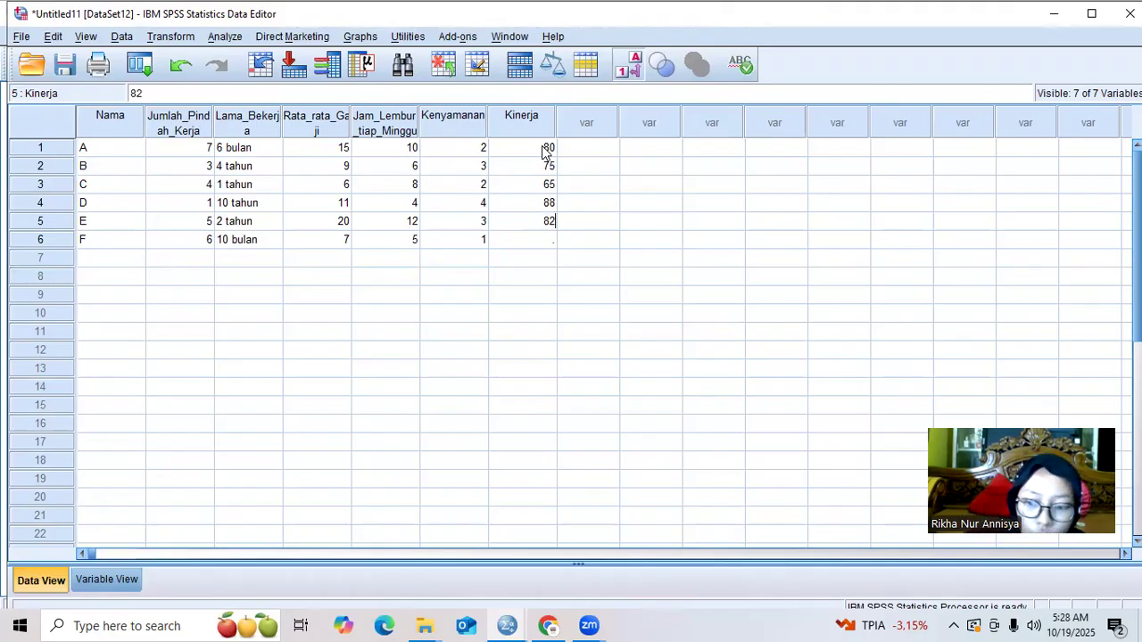
pyautogui.press('Return')
pyautogui.write('60')
pyautogui.press('Return')
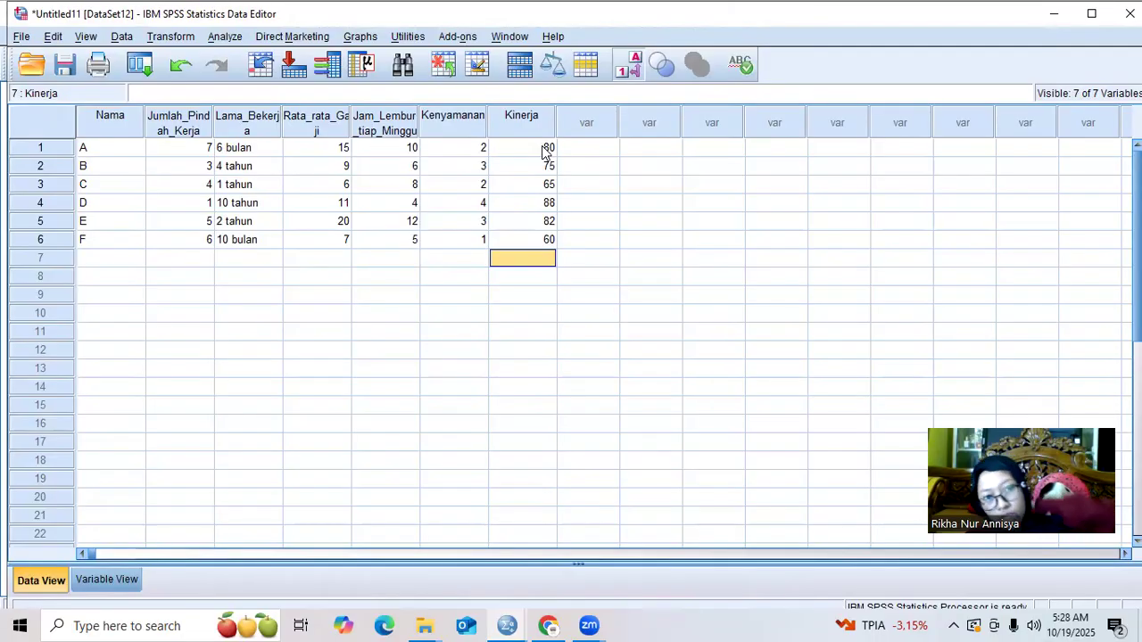
# Widen the Jumlah_Pindah_Kerja and Lama_Bekerja columns slightly and narrow the Rata_rata_Gaji column so their headers break cleanly
pyautogui.click(599, 132)
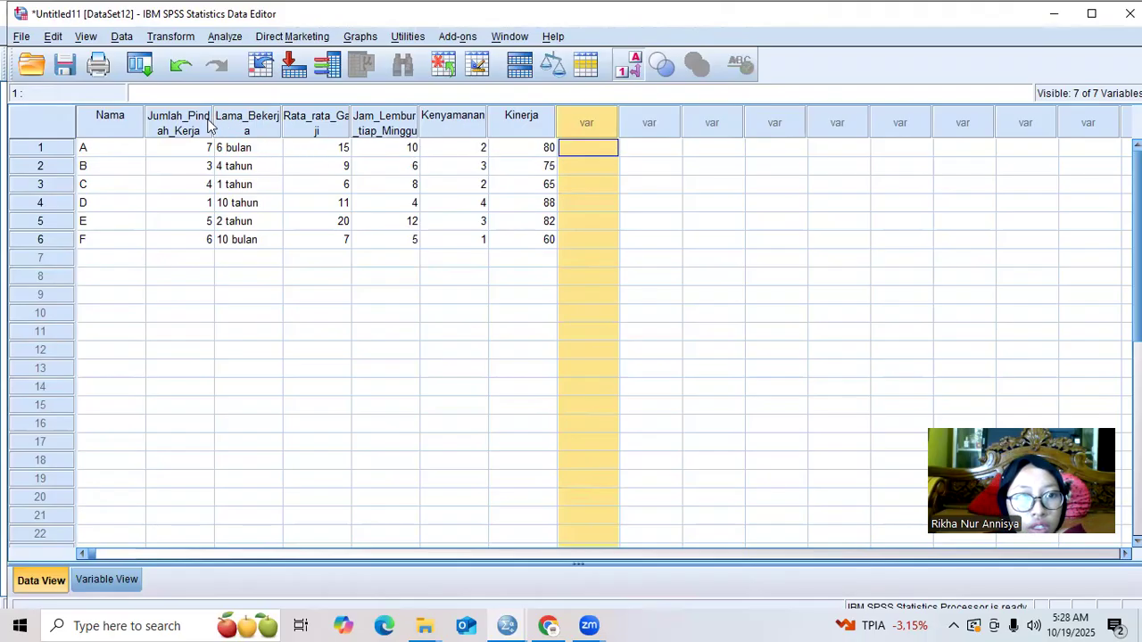
pyautogui.moveTo(214, 124); pyautogui.dragTo(221, 120)
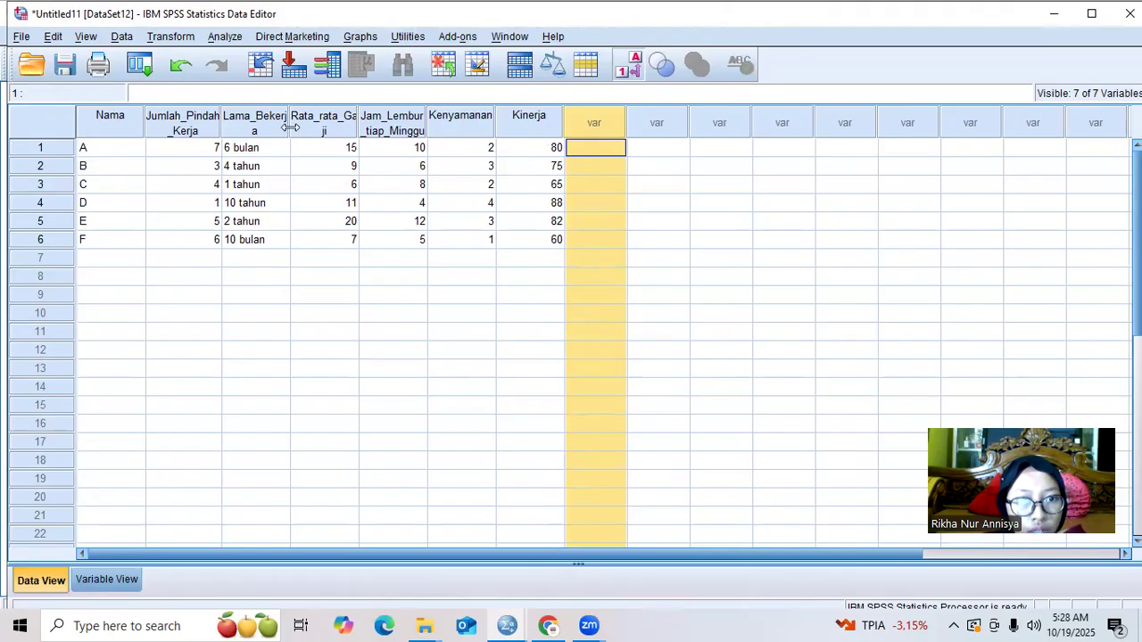
pyautogui.moveTo(290, 128); pyautogui.dragTo(297, 128)
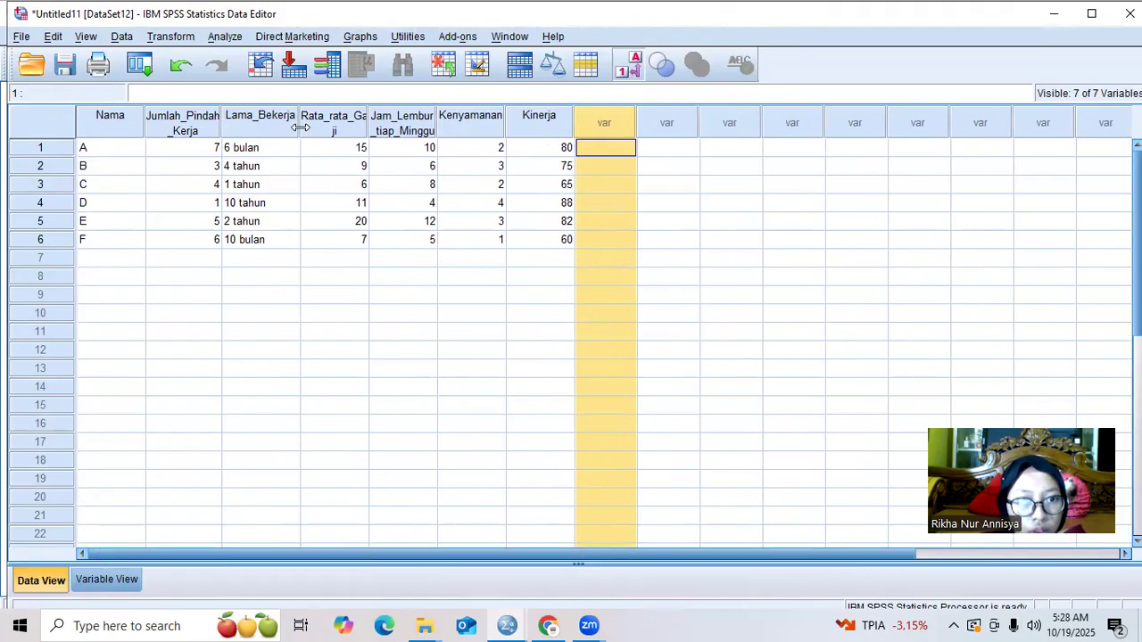
pyautogui.moveTo(364, 124); pyautogui.dragTo(356, 124)
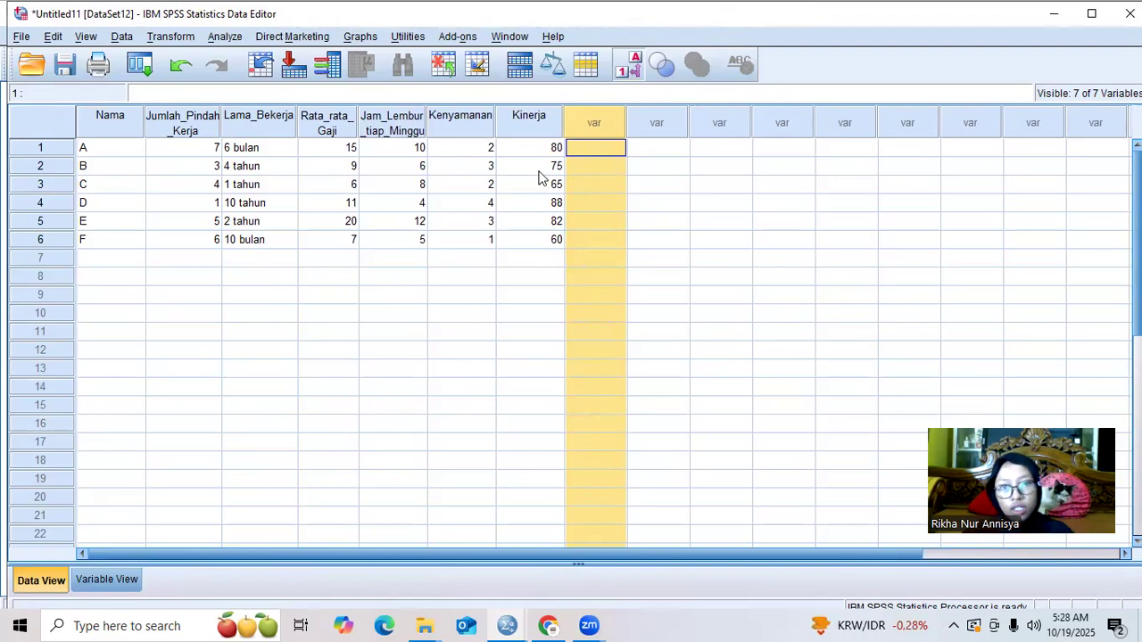
# Start a Compute Variable transformation with Skor_Akhir as the target variable
pyautogui.click(166, 35)
pyautogui.click(178, 57)
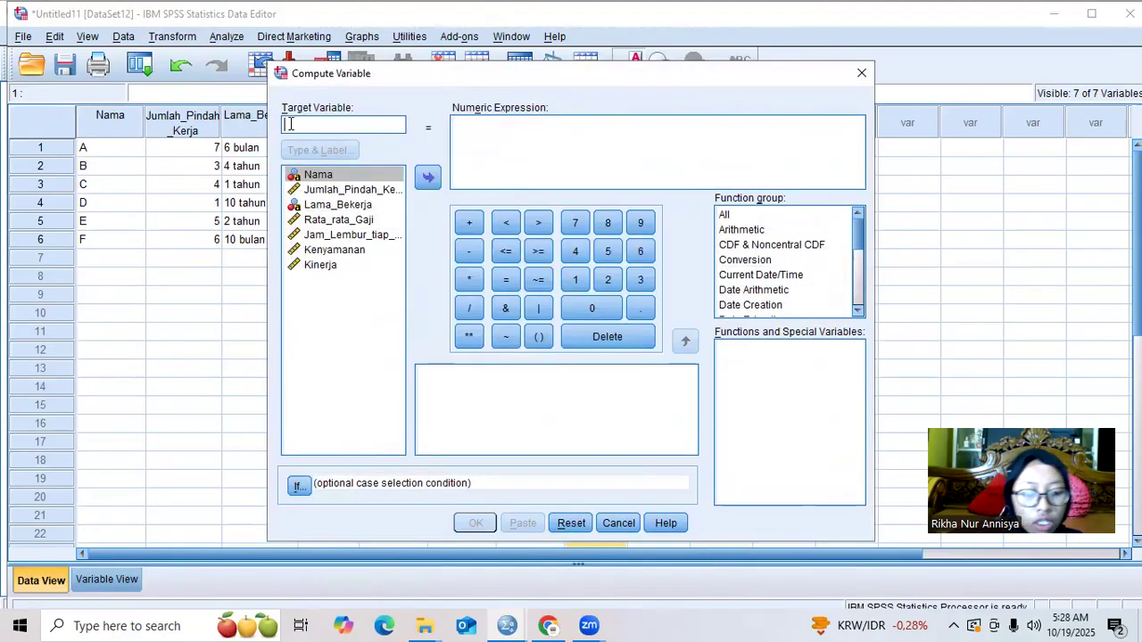
pyautogui.write('Skor_Akhir')
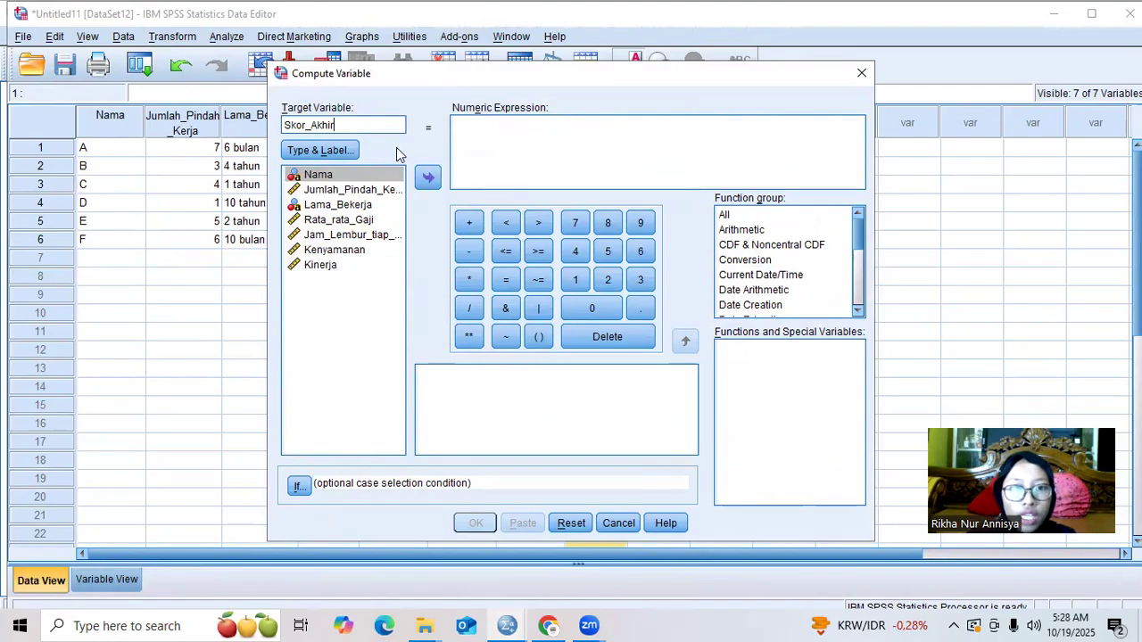
# Build the term ((0.7 * Kinerja)) in the numeric expression for Skor_Akhir
pyautogui.click(466, 129)
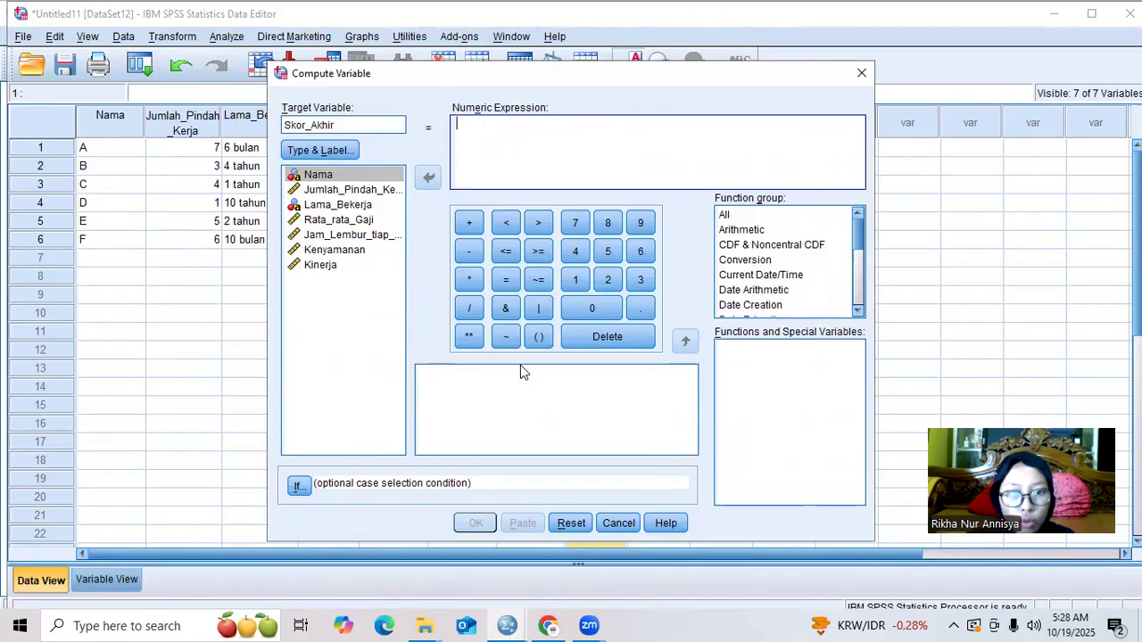
pyautogui.click(529, 342)
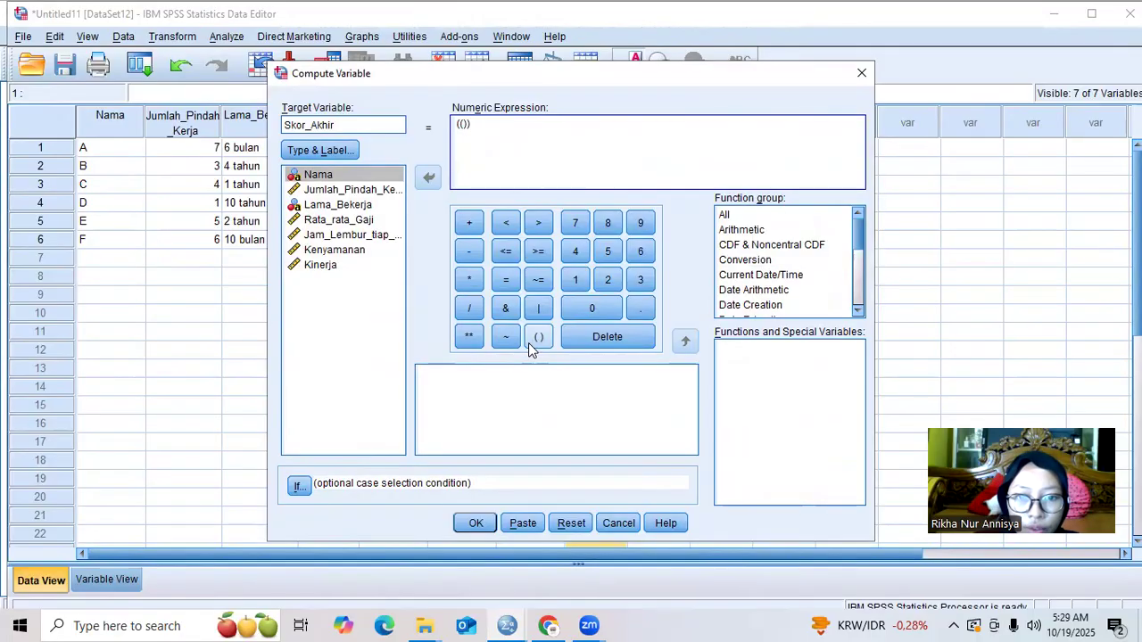
pyautogui.click(592, 308)
pyautogui.click(639, 308)
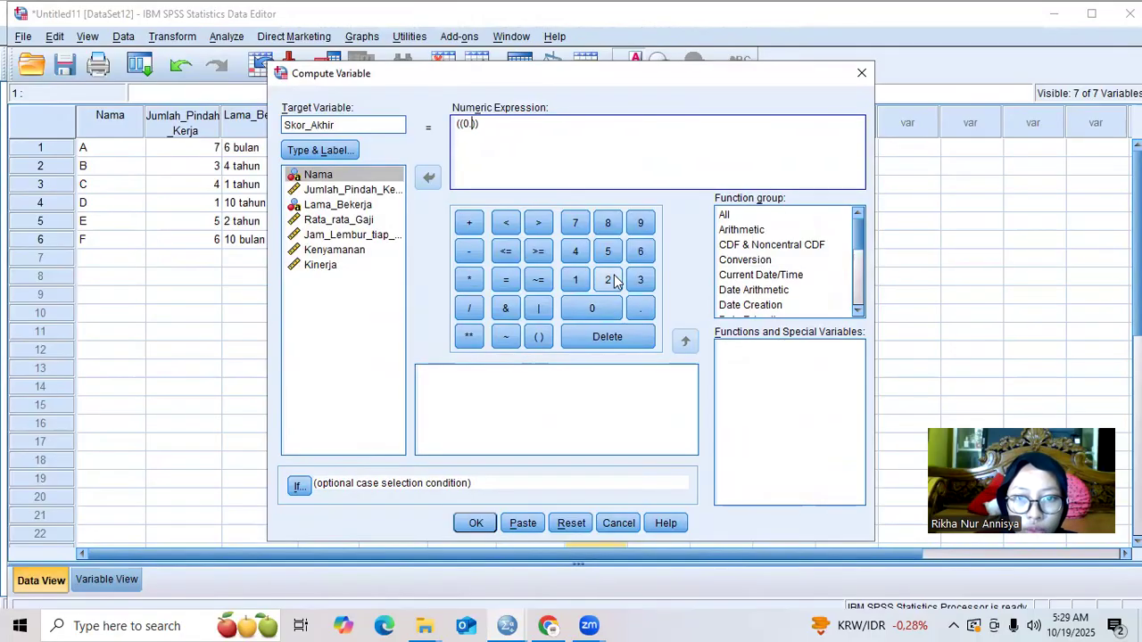
pyautogui.click(576, 222)
pyautogui.click(469, 281)
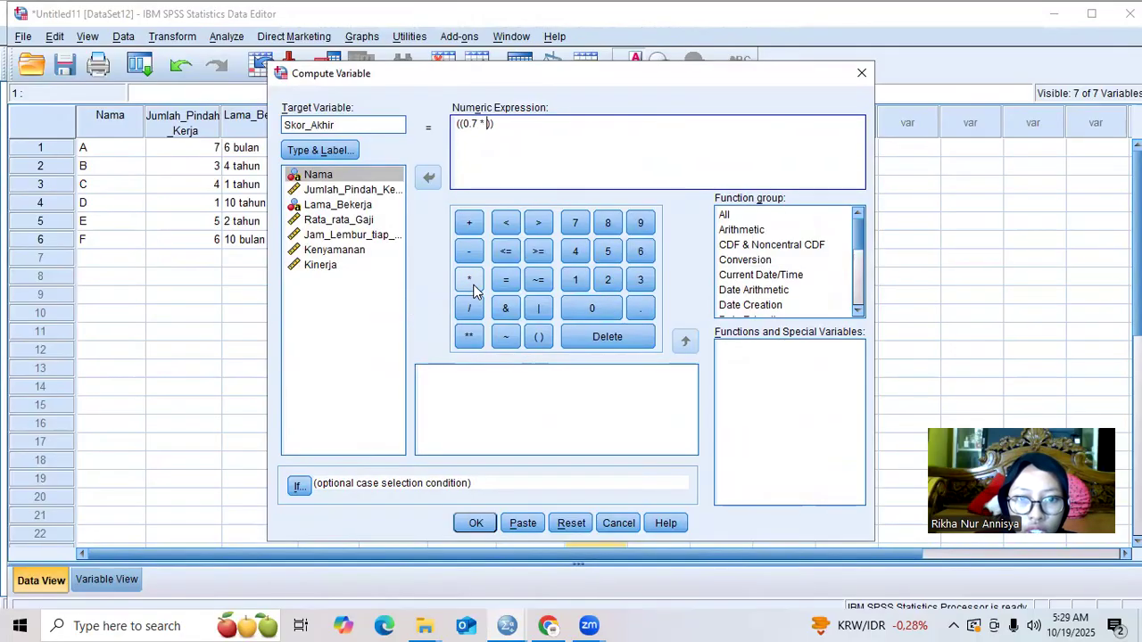
pyautogui.click(321, 264)
pyautogui.click(429, 179)
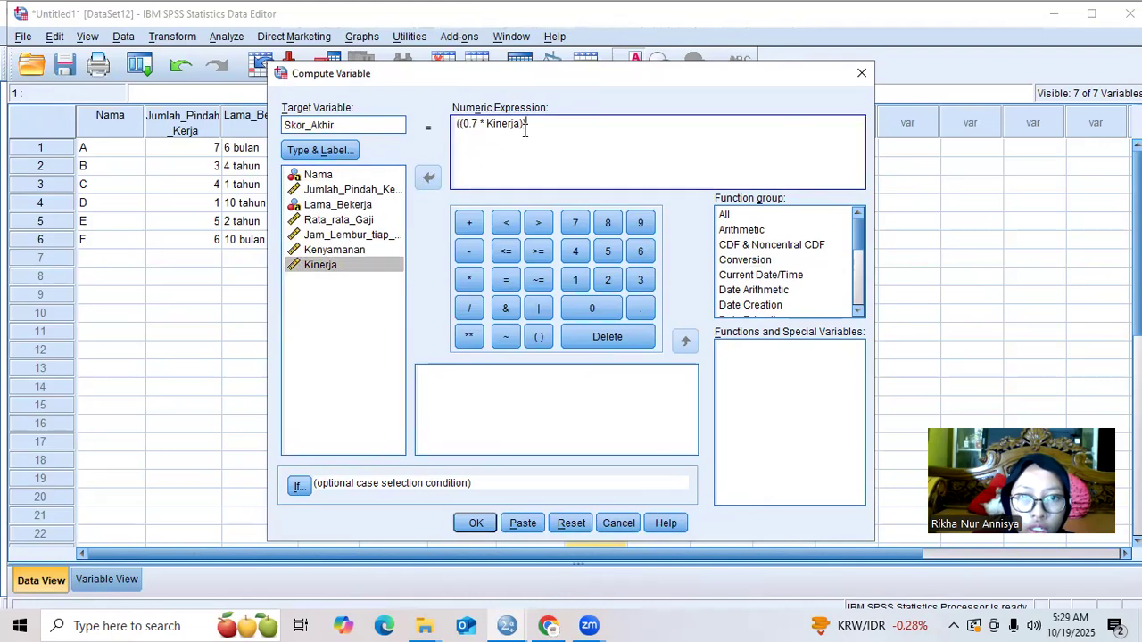
# Remove the extra closing parenthesis after Kinerja and extend the numeric expression with a second bracketed term starting + (0.3 *
pyautogui.press('BackSpace')
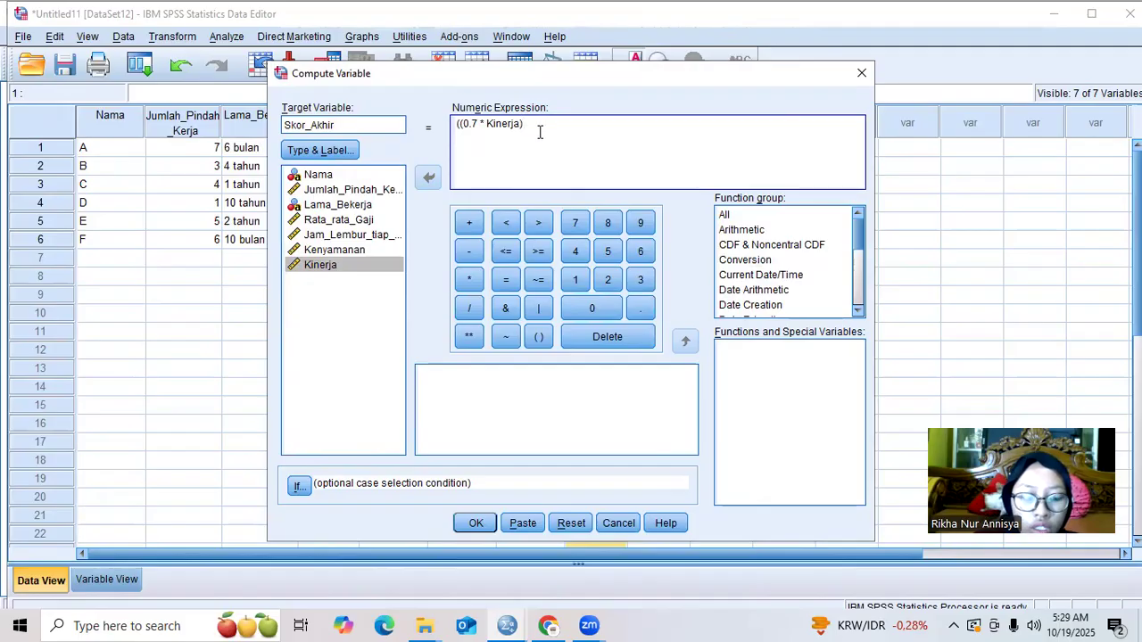
pyautogui.click(469, 222)
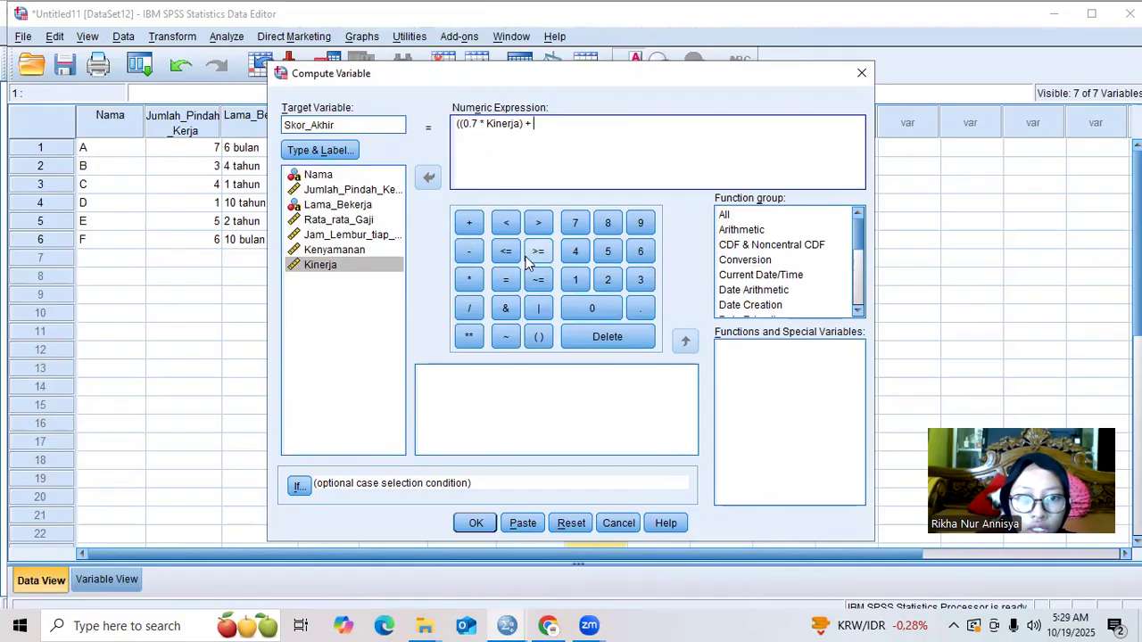
pyautogui.click(538, 337)
pyautogui.click(564, 308)
pyautogui.click(640, 308)
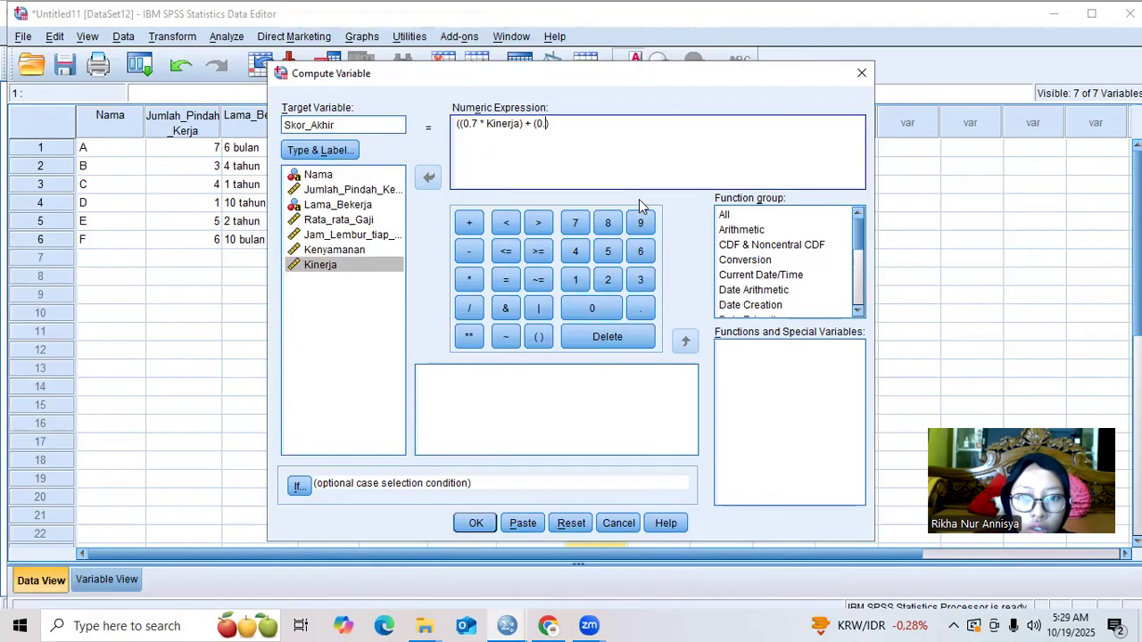
pyautogui.click(639, 279)
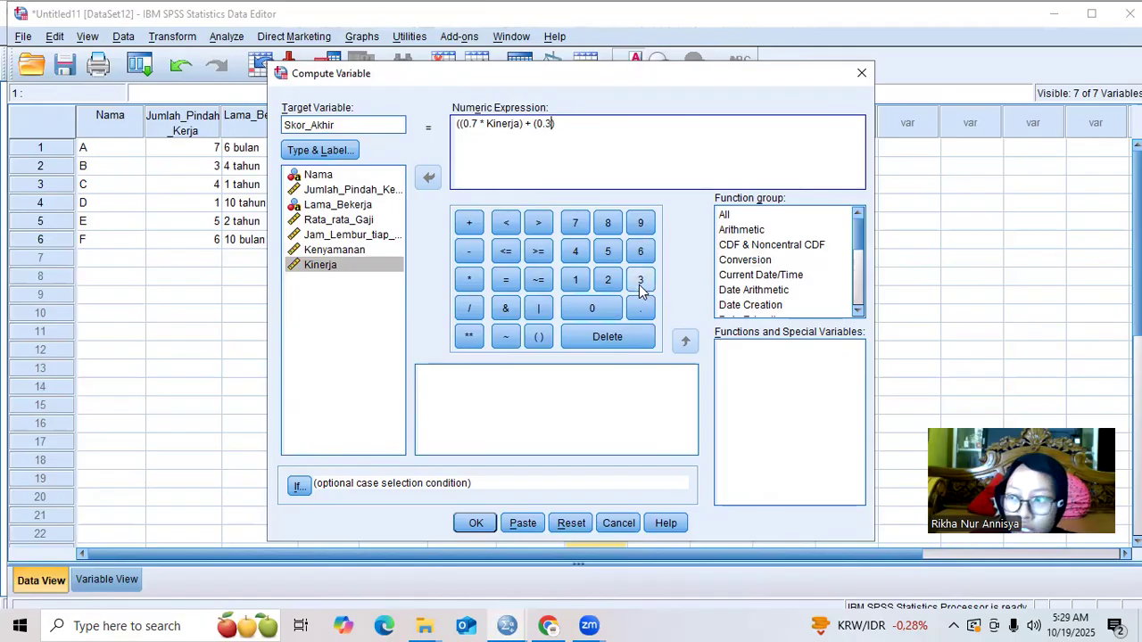
pyautogui.click(473, 279)
# Complete the 0.3 term of the numeric expression with the bracketed product (Jam_Lembur_tiap_Minggu * 25)
pyautogui.click(545, 338)
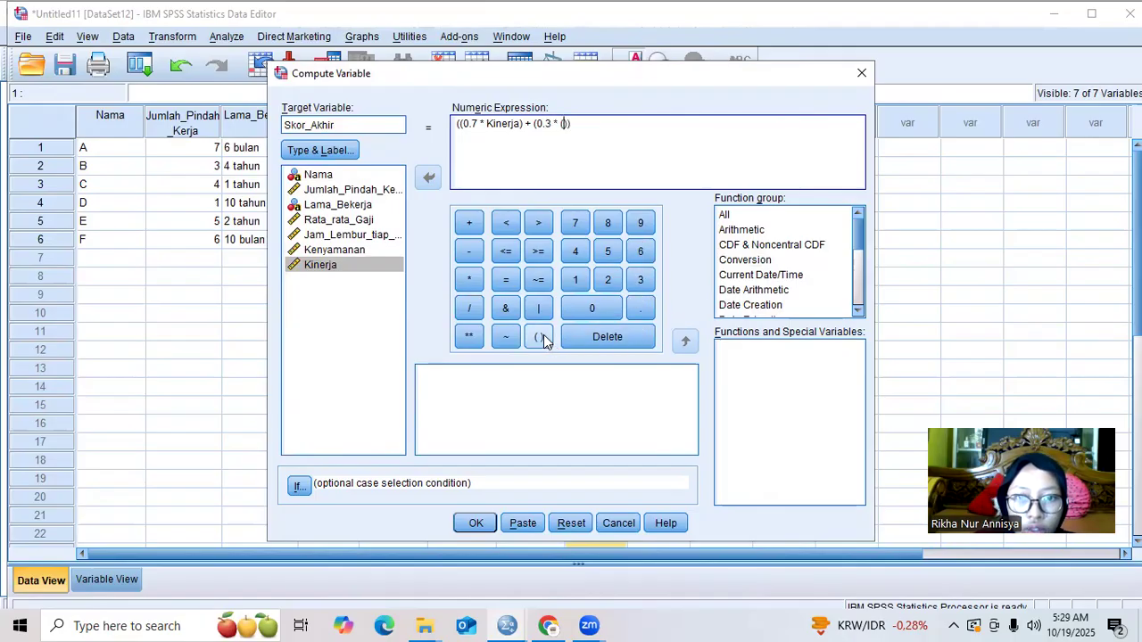
pyautogui.click(308, 236)
pyautogui.click(426, 178)
pyautogui.click(472, 278)
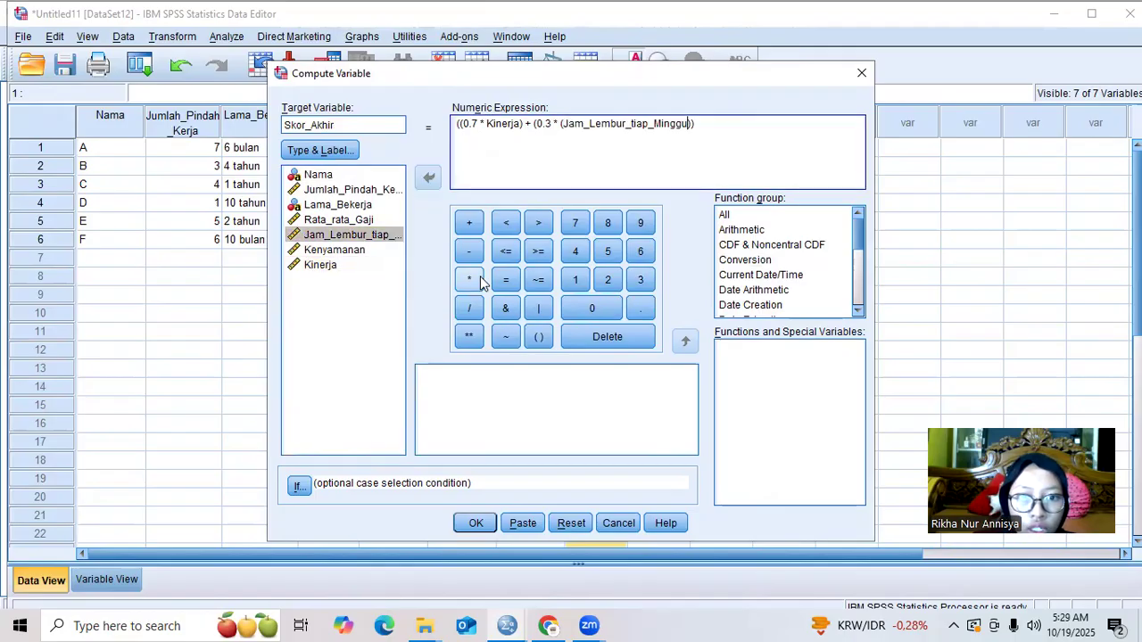
pyautogui.click(607, 279)
pyautogui.click(607, 254)
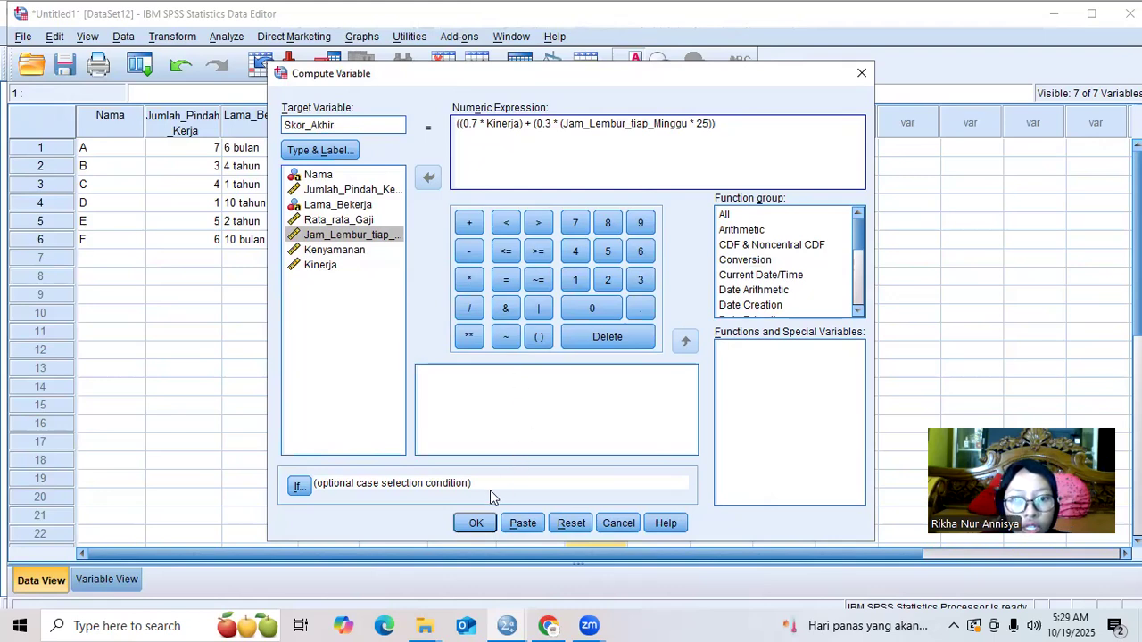
# Delete the unmatched opening parenthesis at the start of the expression, run the Skor_Akhir computation and return to the data sheet
pyautogui.click(484, 523)
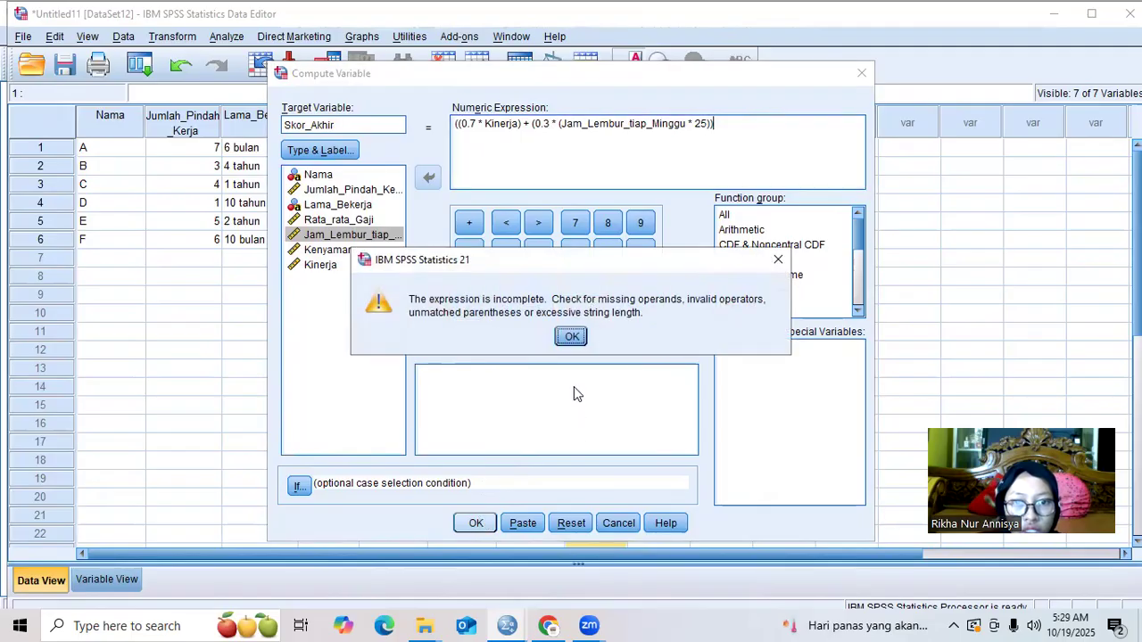
pyautogui.click(571, 338)
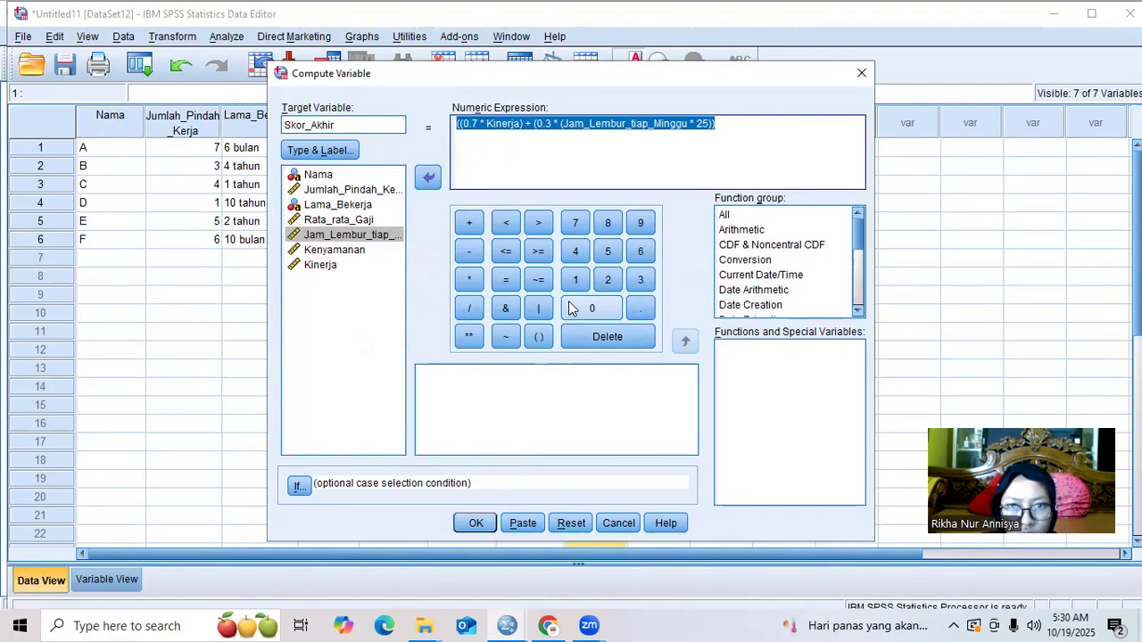
pyautogui.click(581, 186)
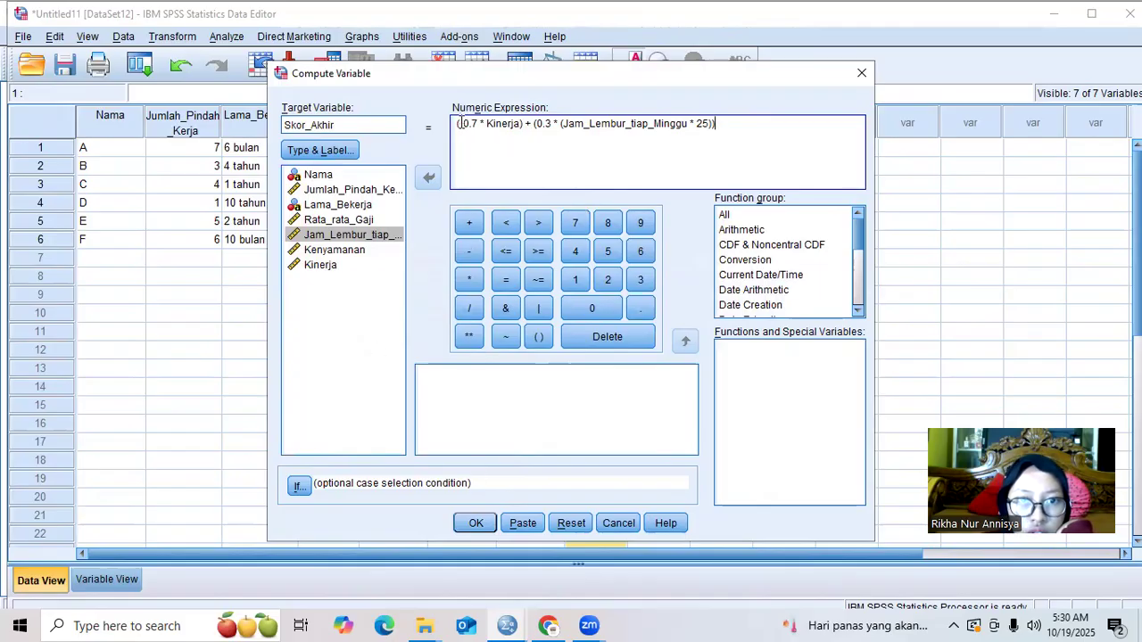
pyautogui.press('Delete')
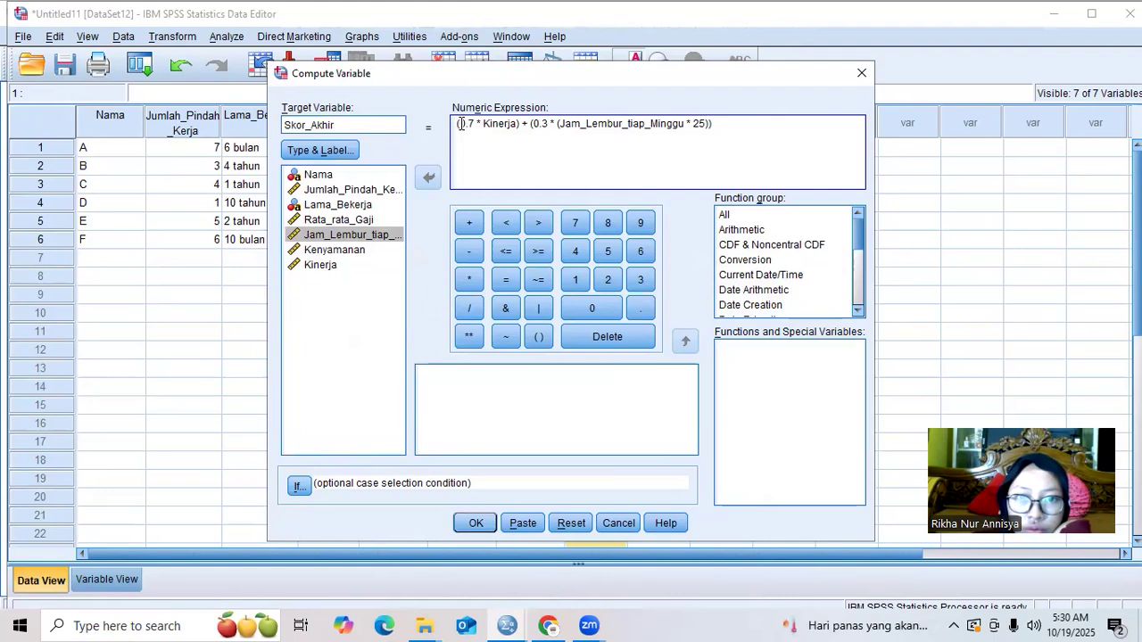
pyautogui.click(474, 523)
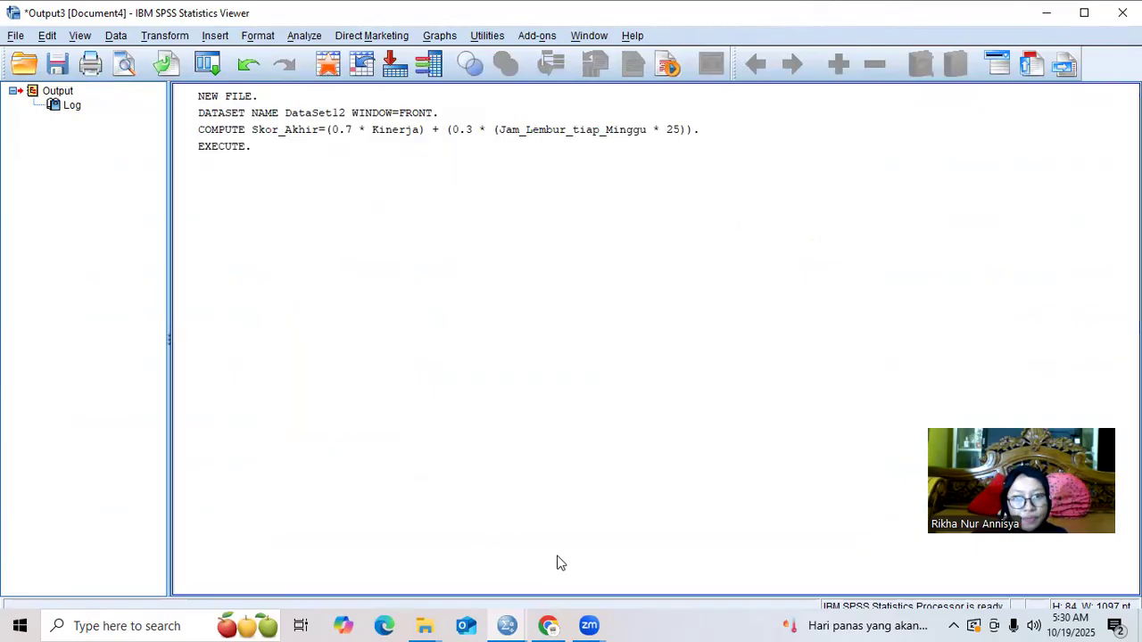
pyautogui.click(1048, 9)
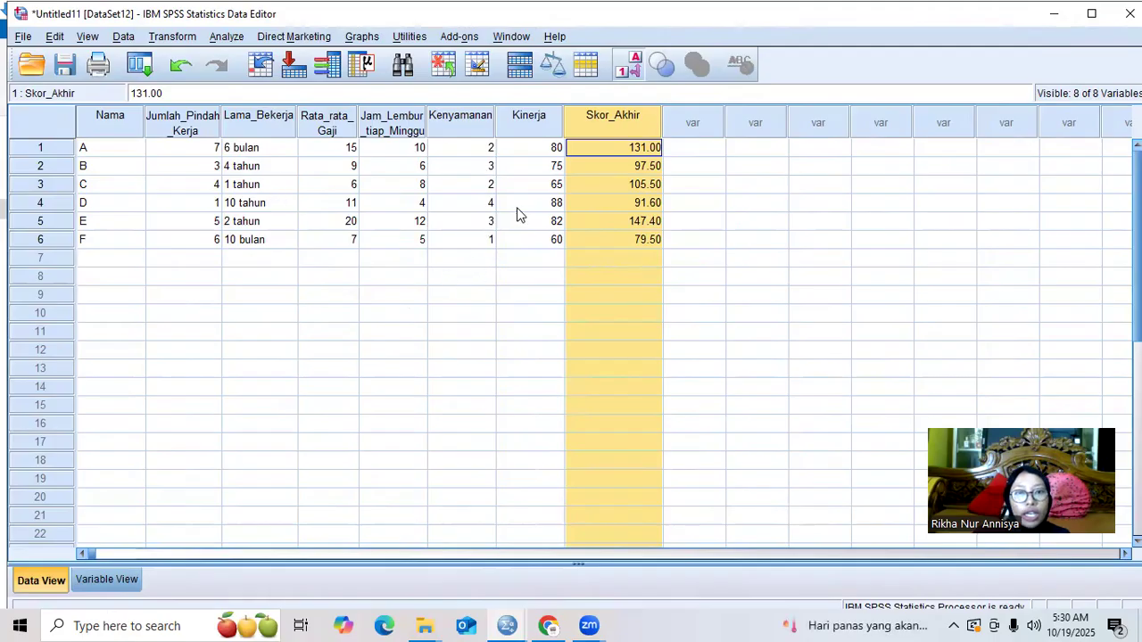
pyautogui.click(693, 154)
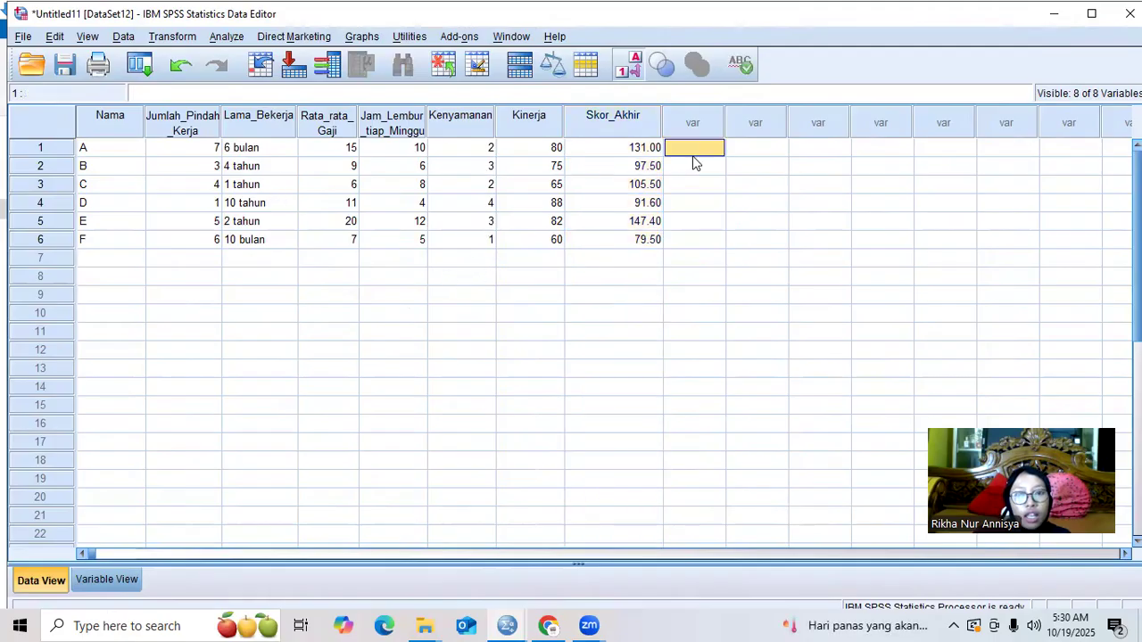
pyautogui.rightClick(581, 148)
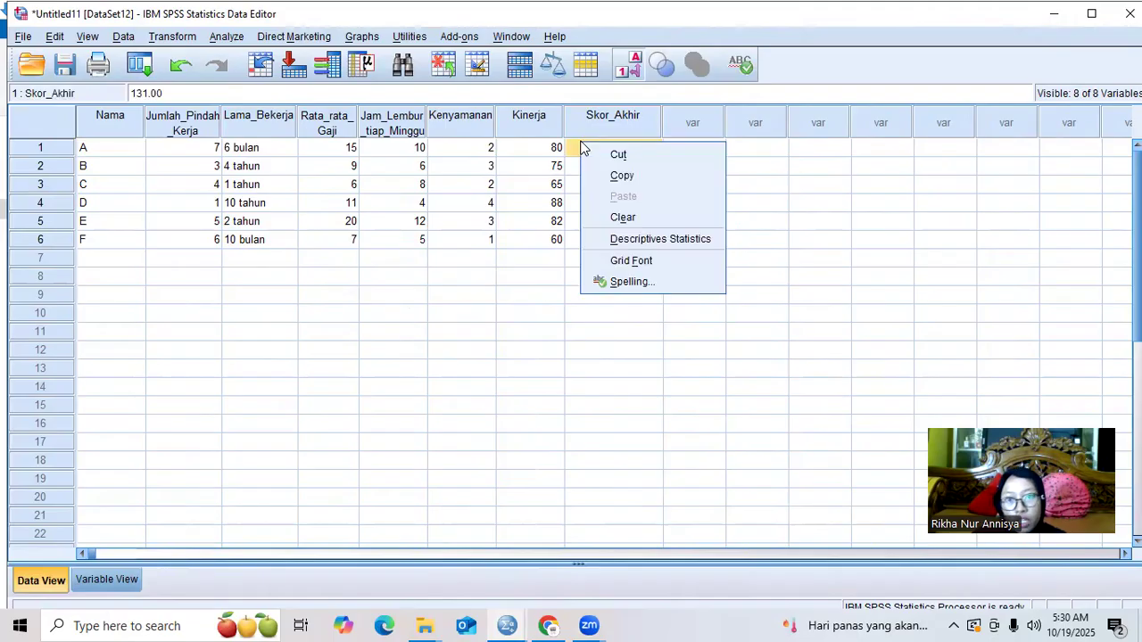
pyautogui.click(799, 147)
pyautogui.rightClick(803, 147)
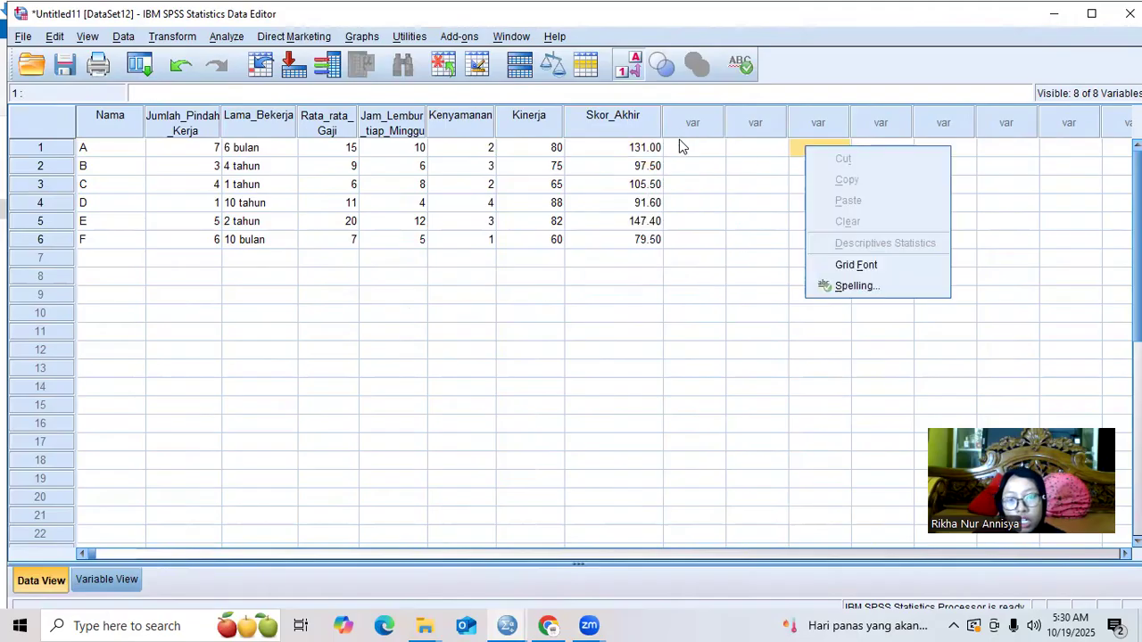
pyautogui.rightClick(689, 132)
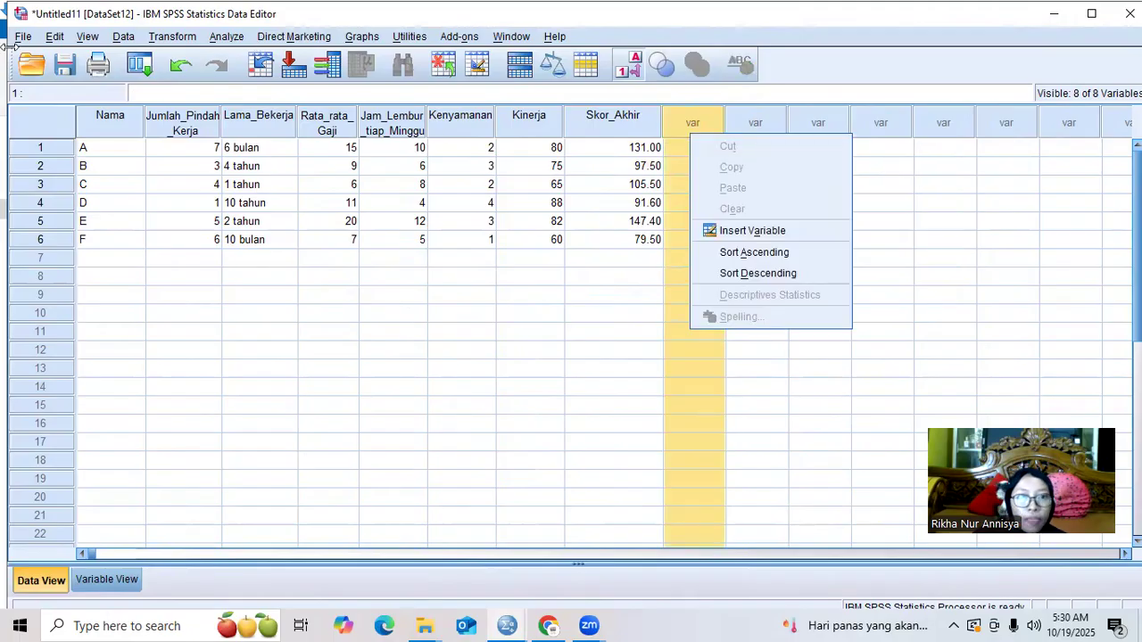
# Start a Recode into Different Variables transformation with Rata_rata_Gaji as the input variable
pyautogui.click(168, 41)
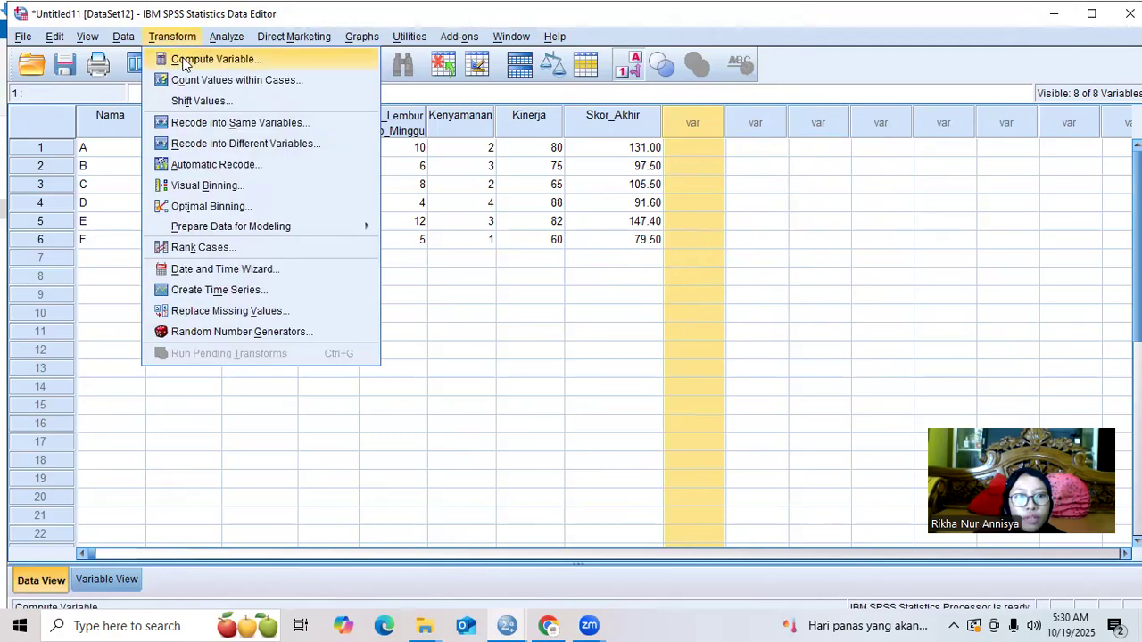
pyautogui.click(229, 145)
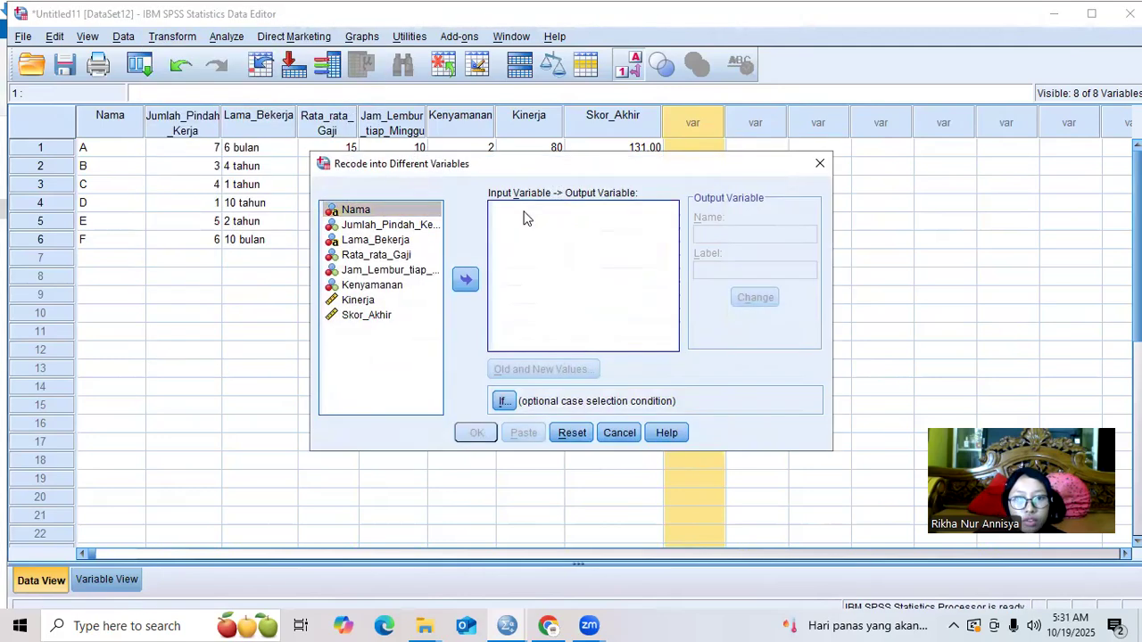
pyautogui.click(395, 318)
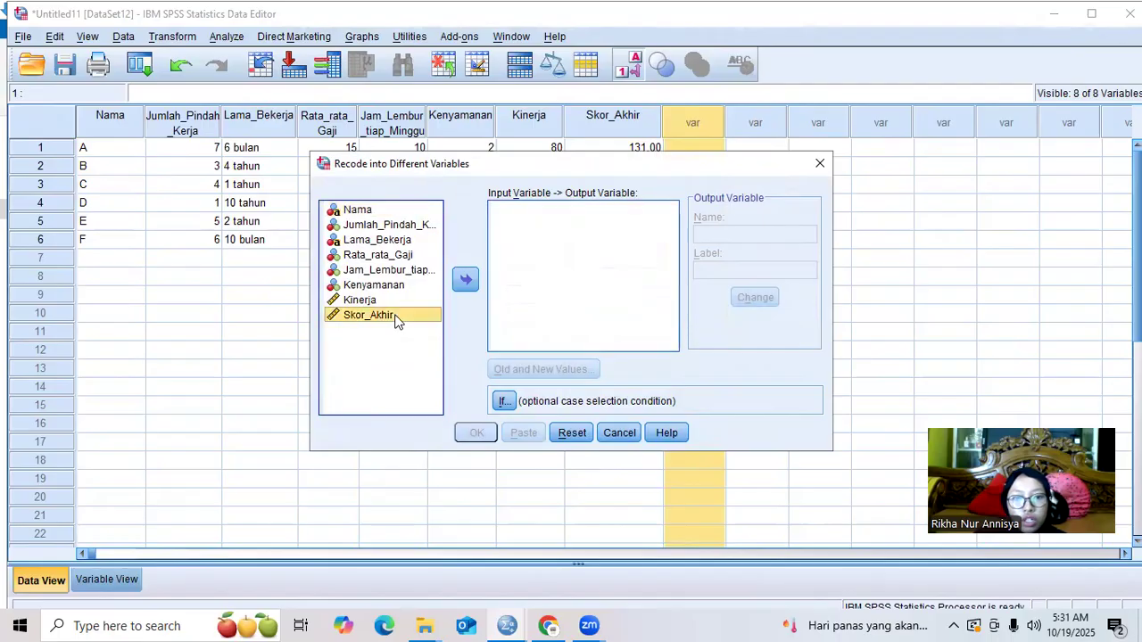
pyautogui.click(386, 254)
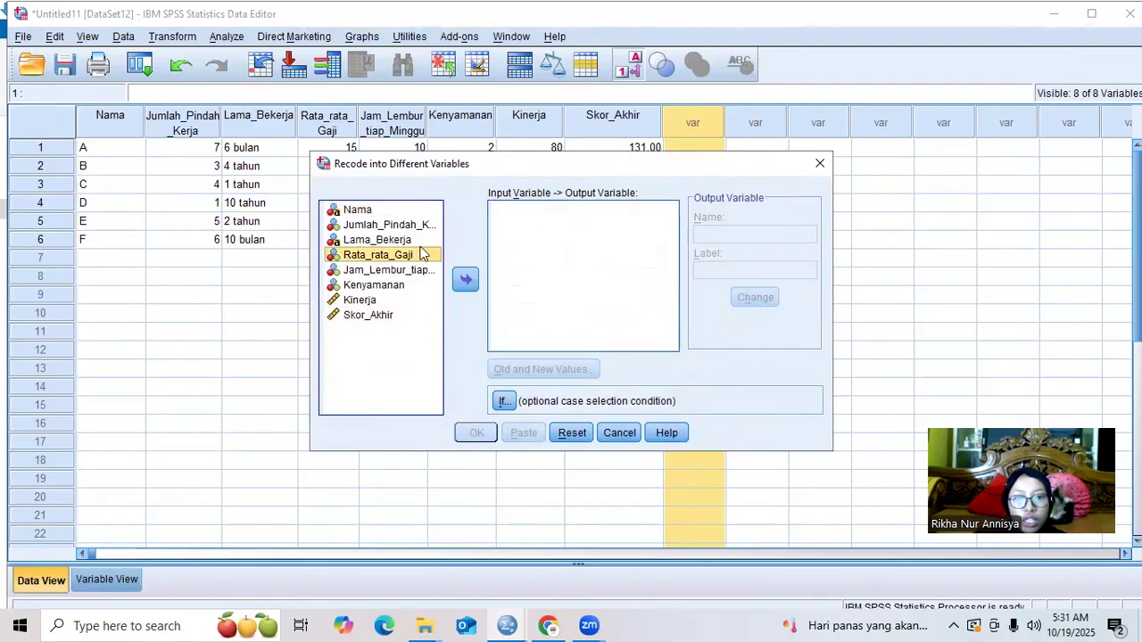
pyautogui.click(466, 279)
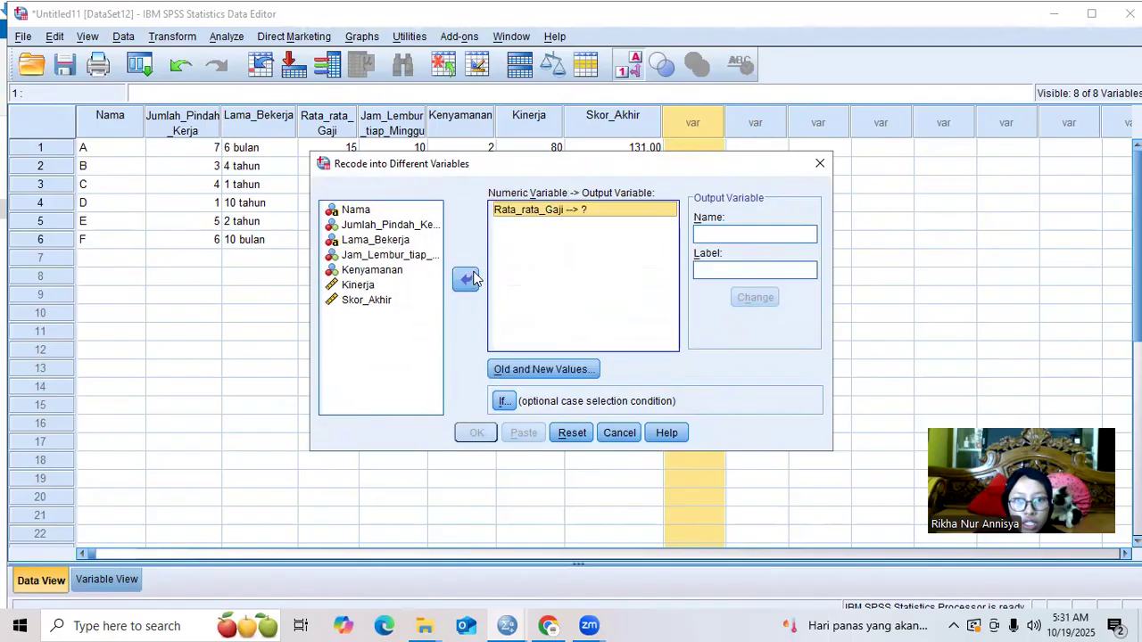
# Name the output variable for Rata_rata_Gaji Kategori_Penghasilan and apply the name to the recode pair
pyautogui.click(724, 233)
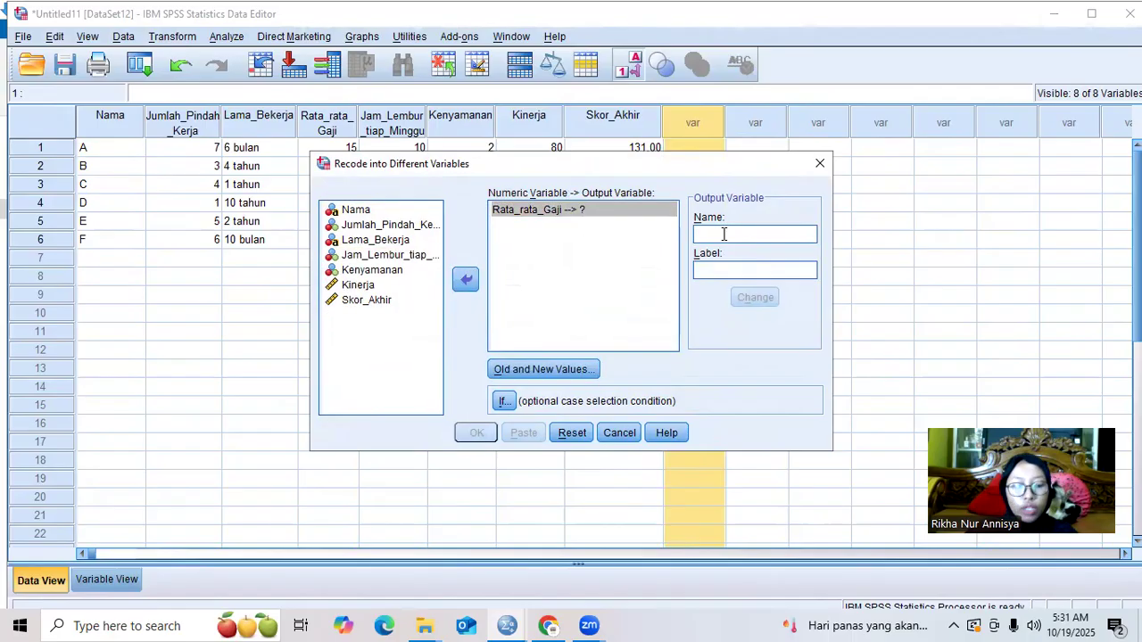
pyautogui.write('K')
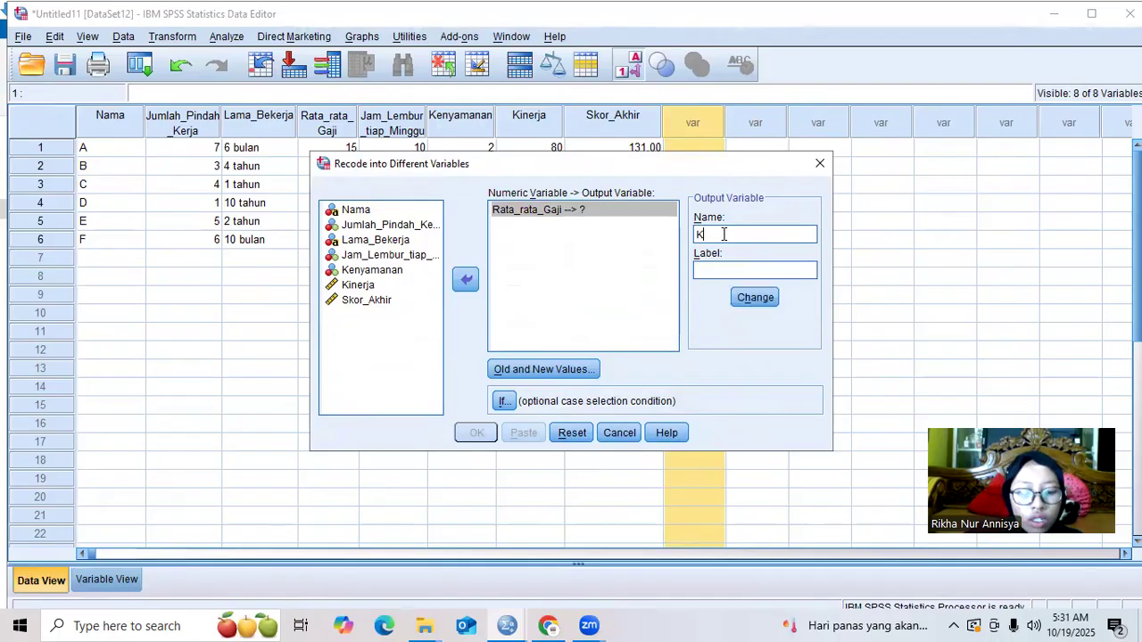
pyautogui.write('ategori')
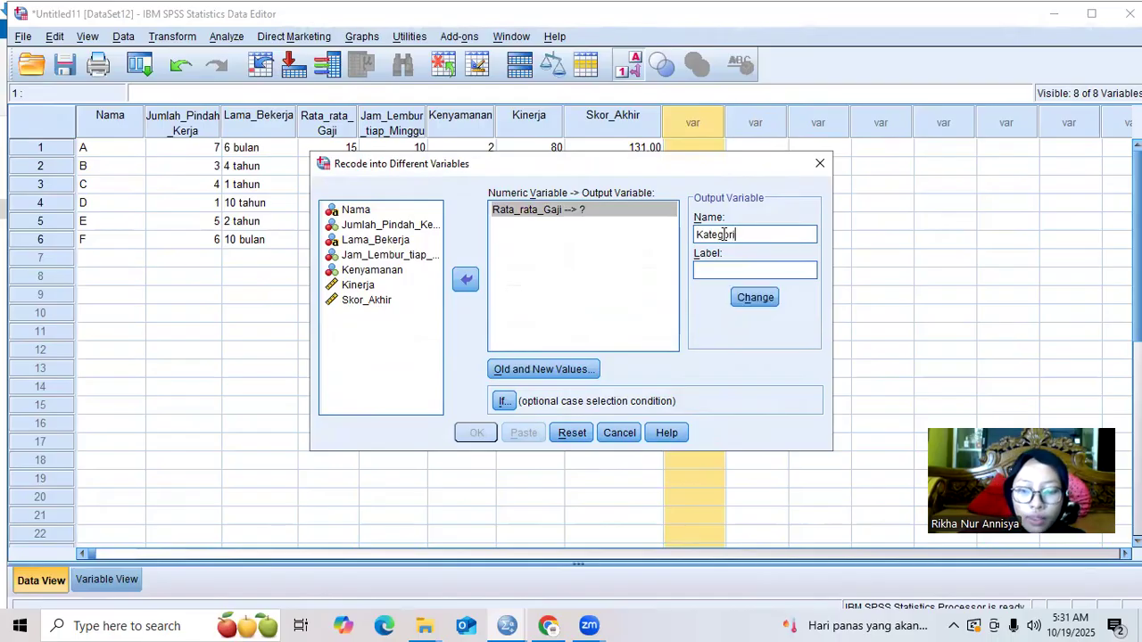
pyautogui.write('_Penghasilan')
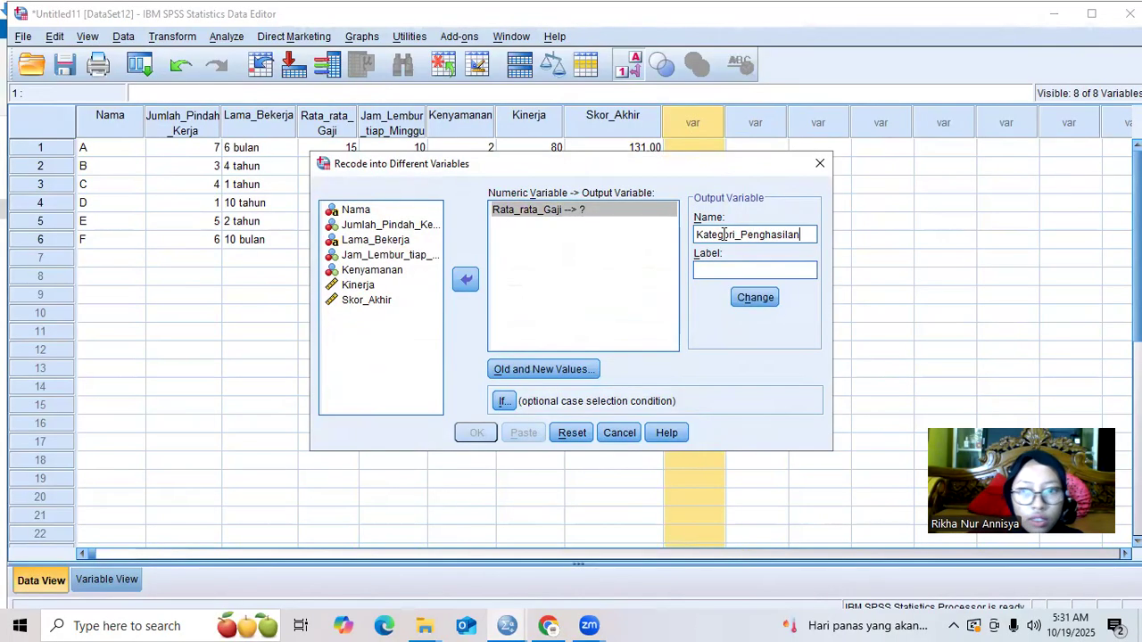
pyautogui.click(761, 300)
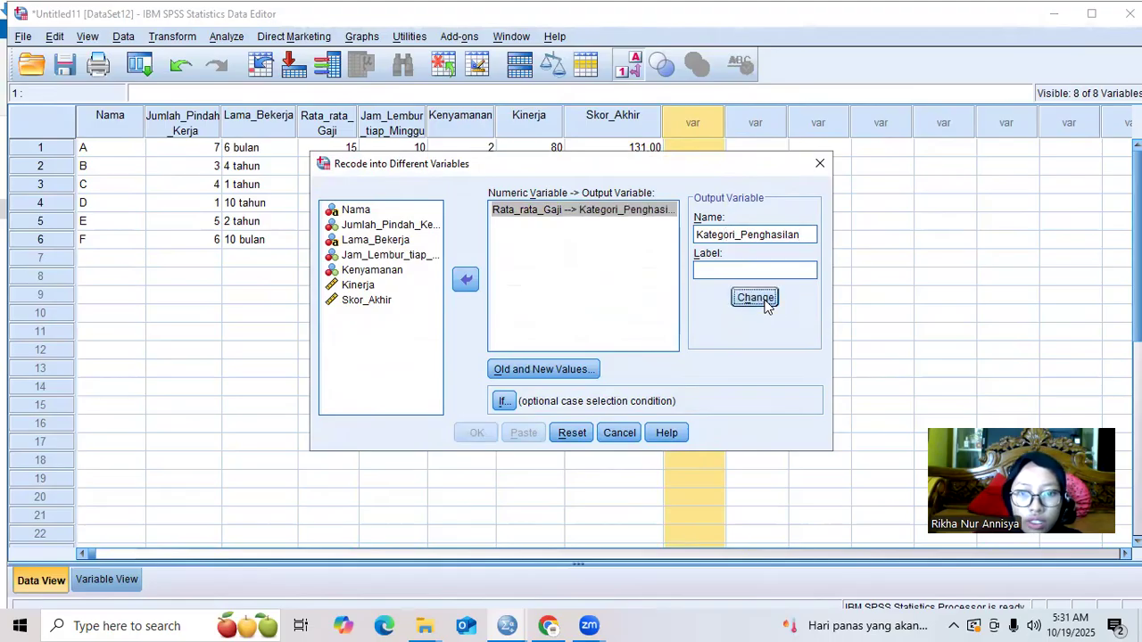
# Add an old-to-new value rule that recodes the range 1 through 6 to the new value 1
pyautogui.click(555, 373)
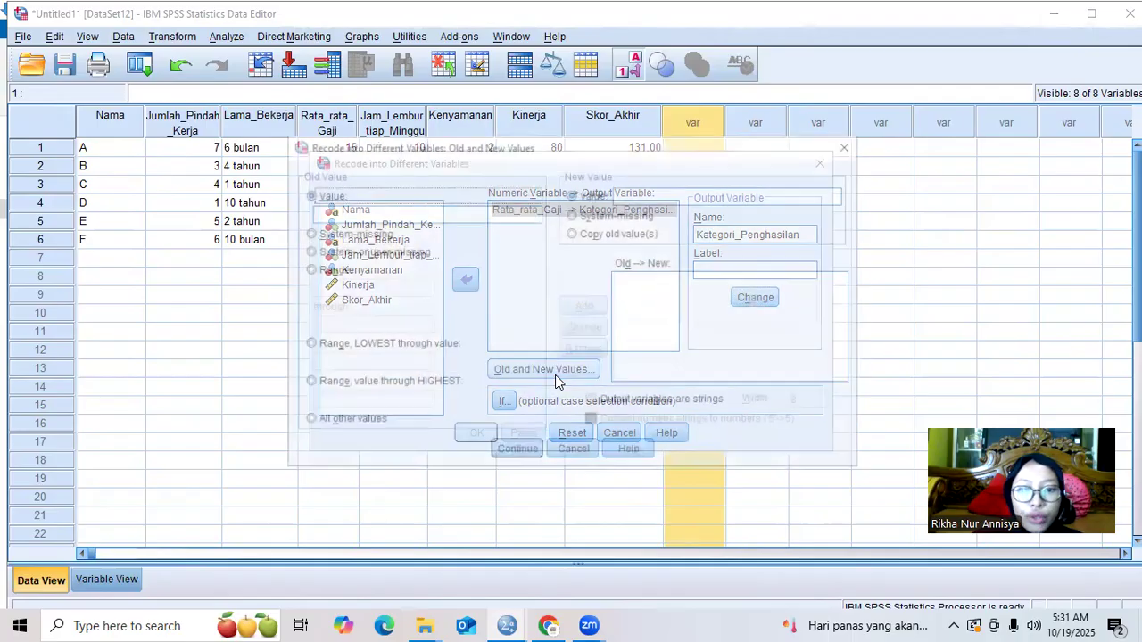
pyautogui.click(305, 269)
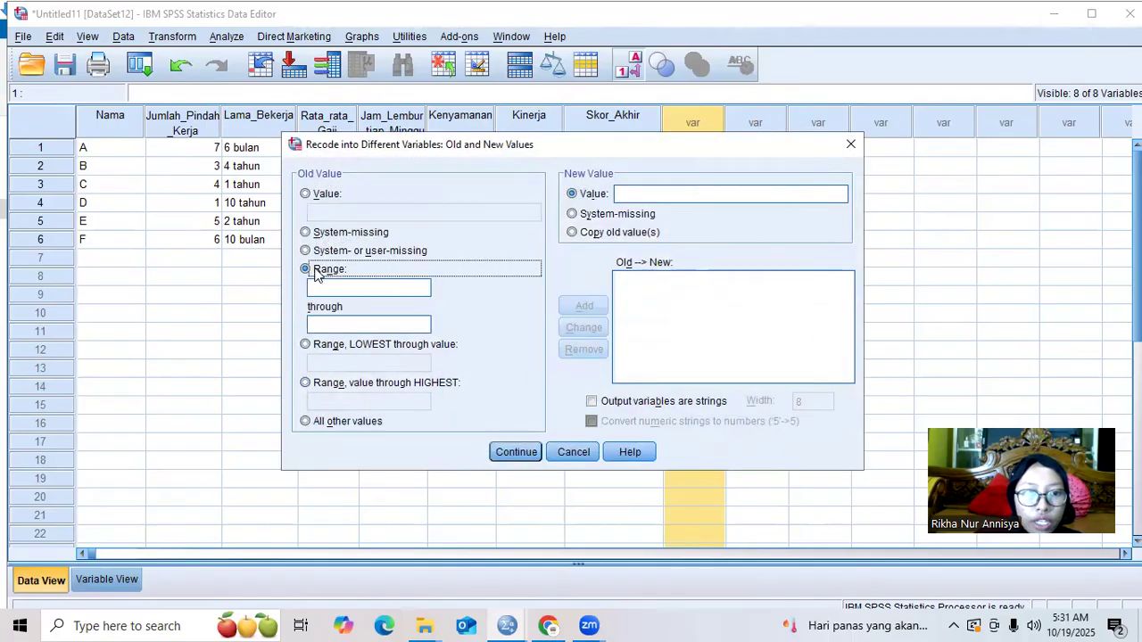
pyautogui.click(322, 287)
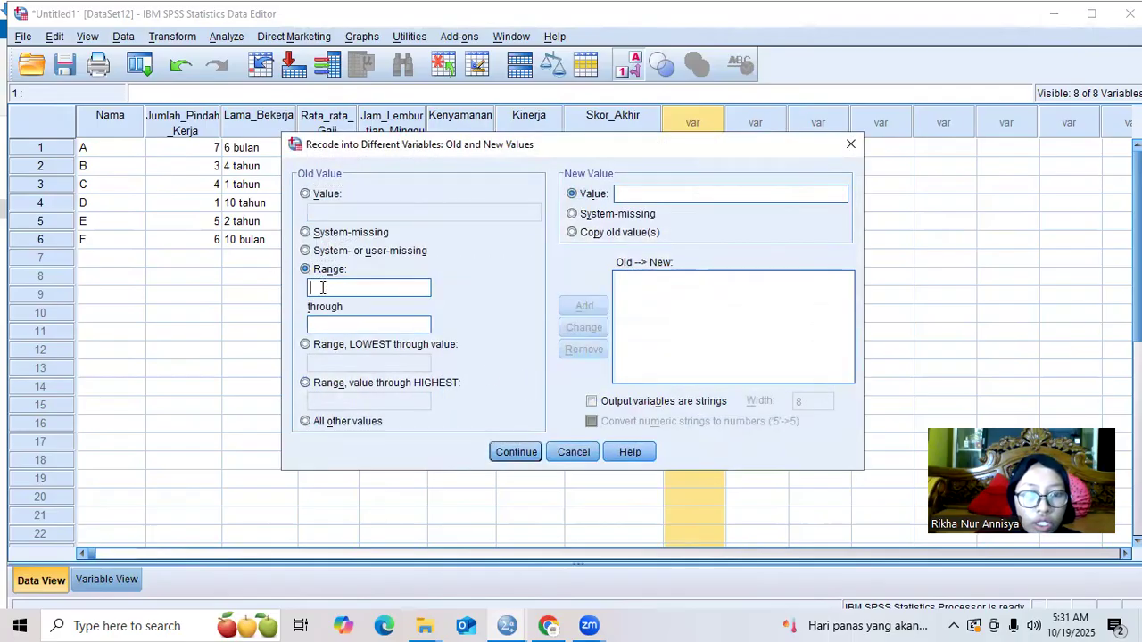
pyautogui.write('1')
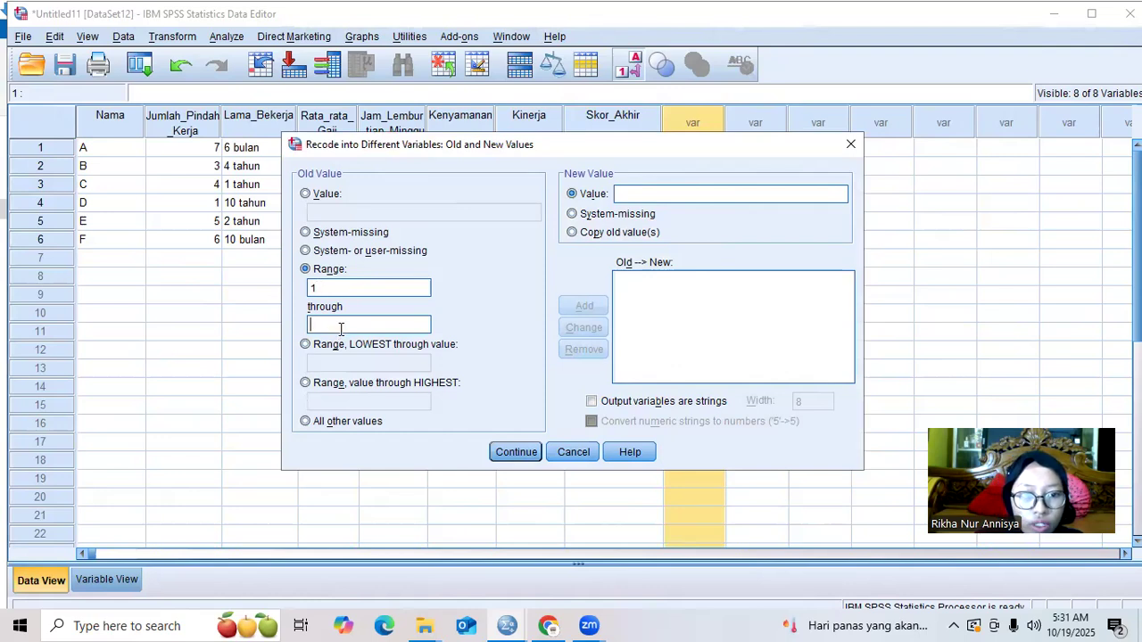
pyautogui.write('6')
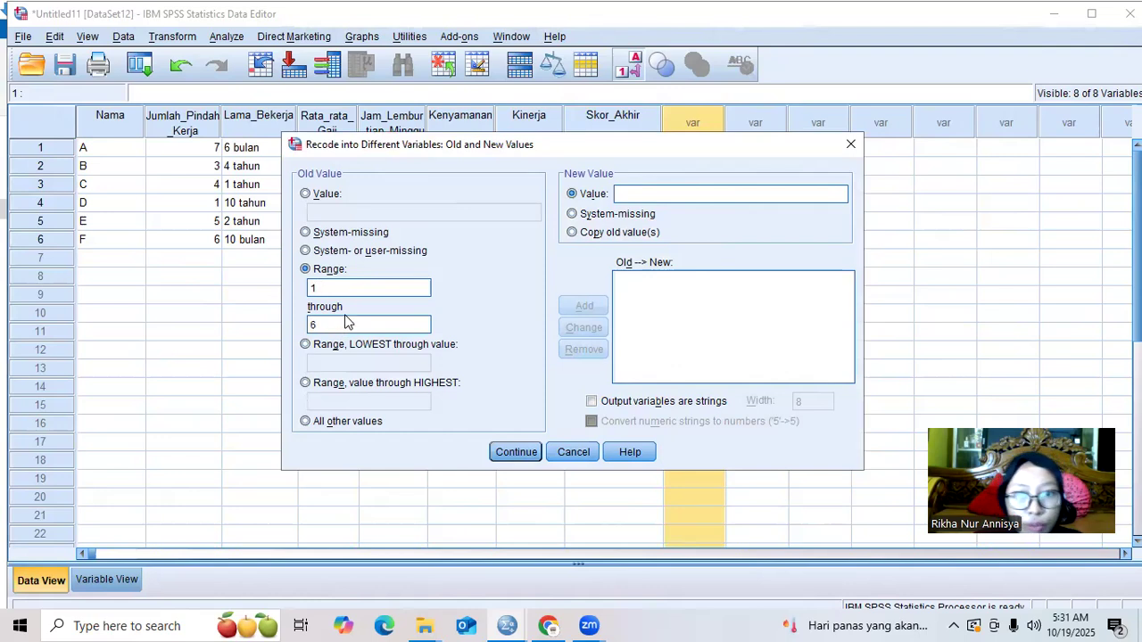
pyautogui.click(641, 195)
pyautogui.write('1')
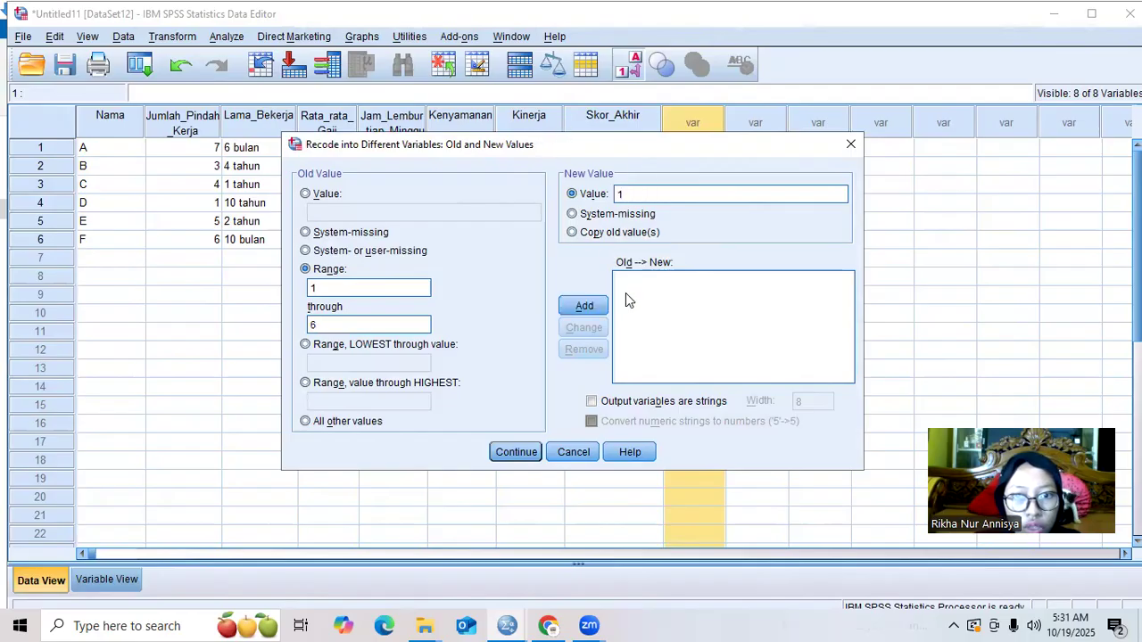
pyautogui.click(583, 306)
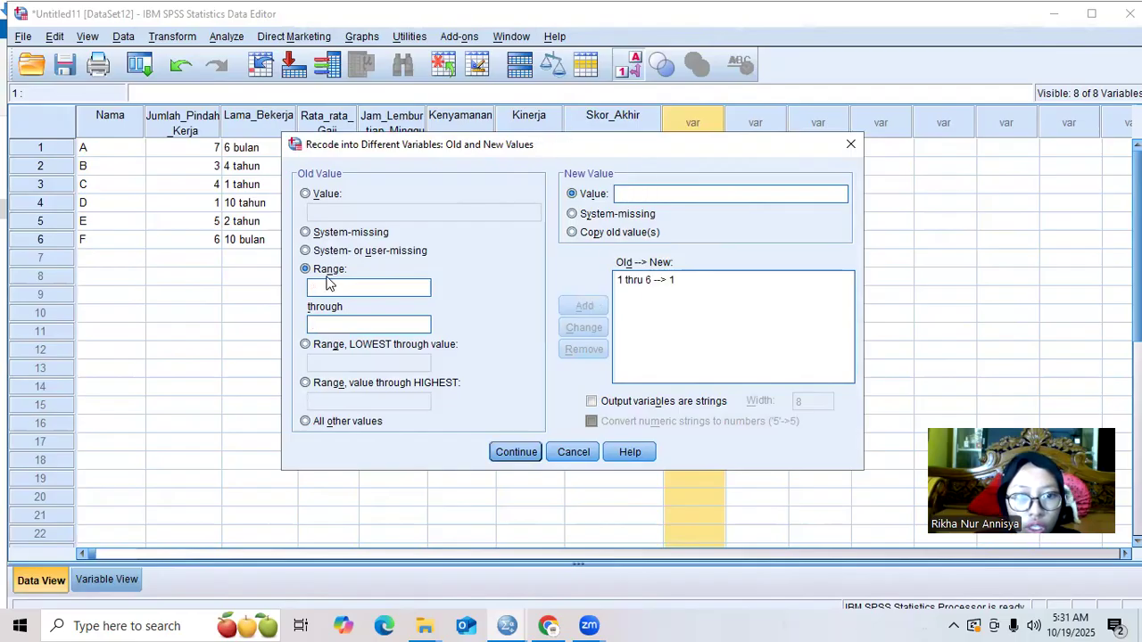
# Add an old-to-new value rule that recodes the range 7 through 12 to the new value 2
pyautogui.write('7')
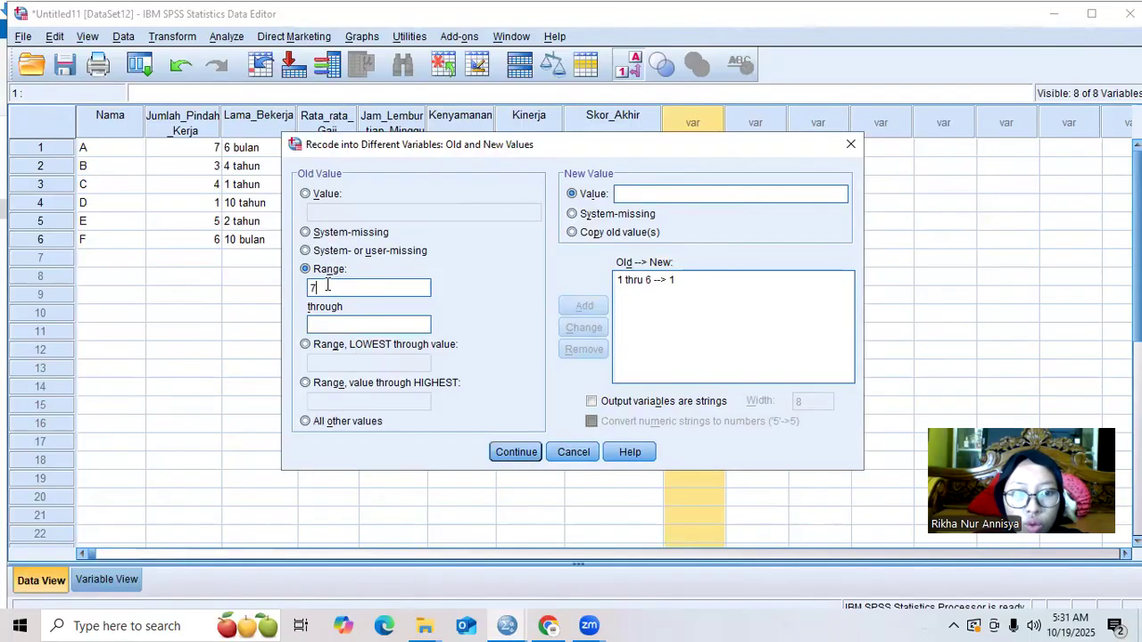
pyautogui.click(341, 323)
pyautogui.write('12')
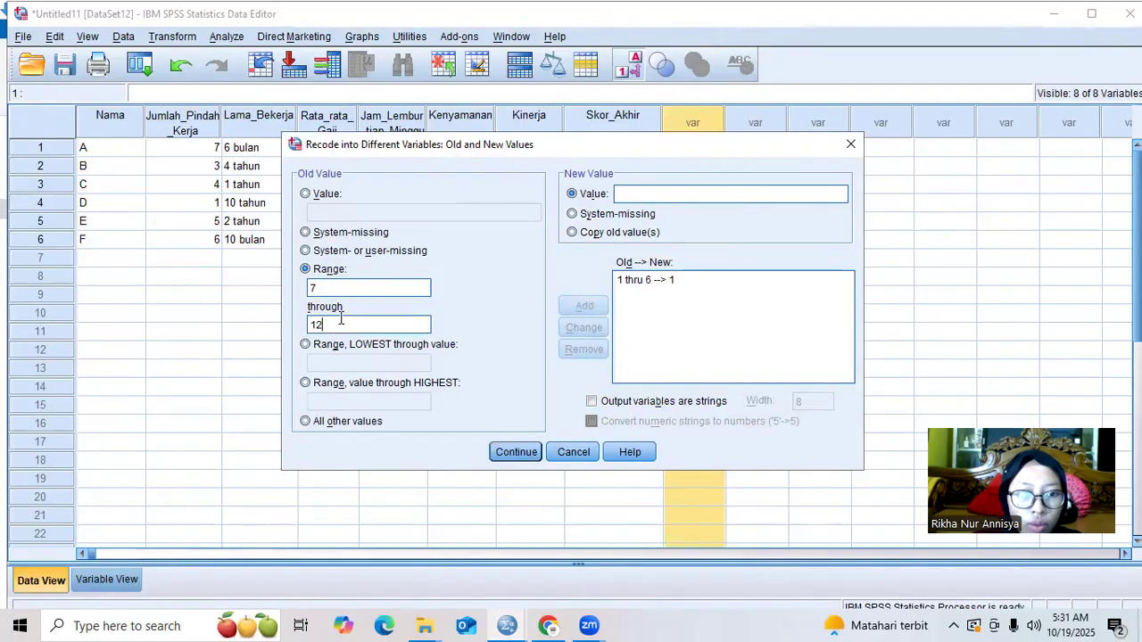
pyautogui.click(660, 194)
pyautogui.write('2')
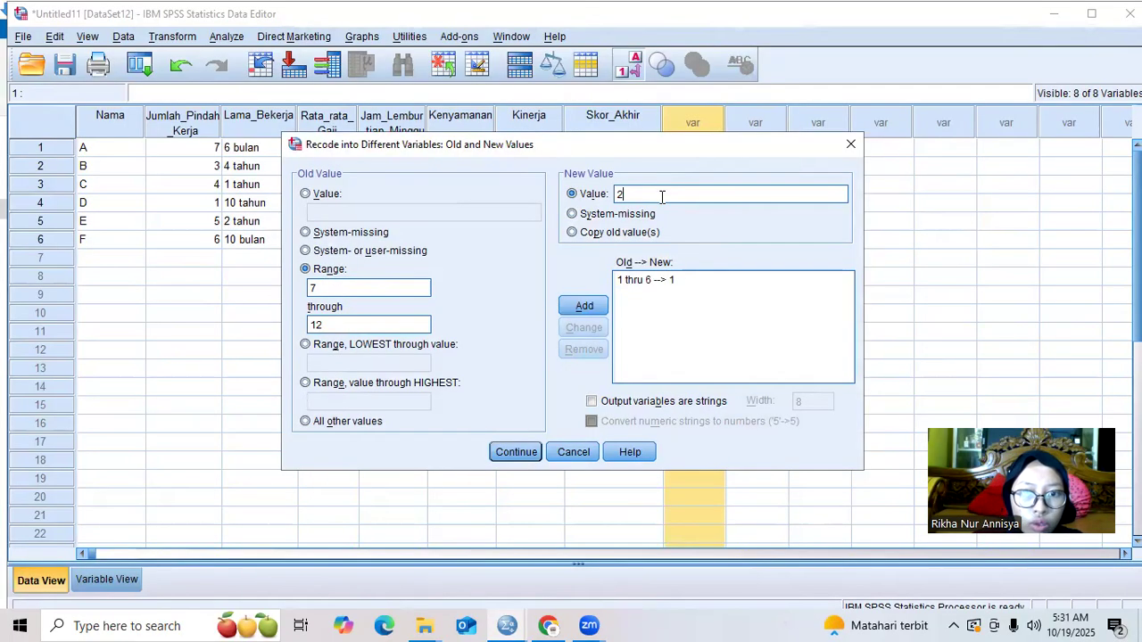
pyautogui.click(596, 305)
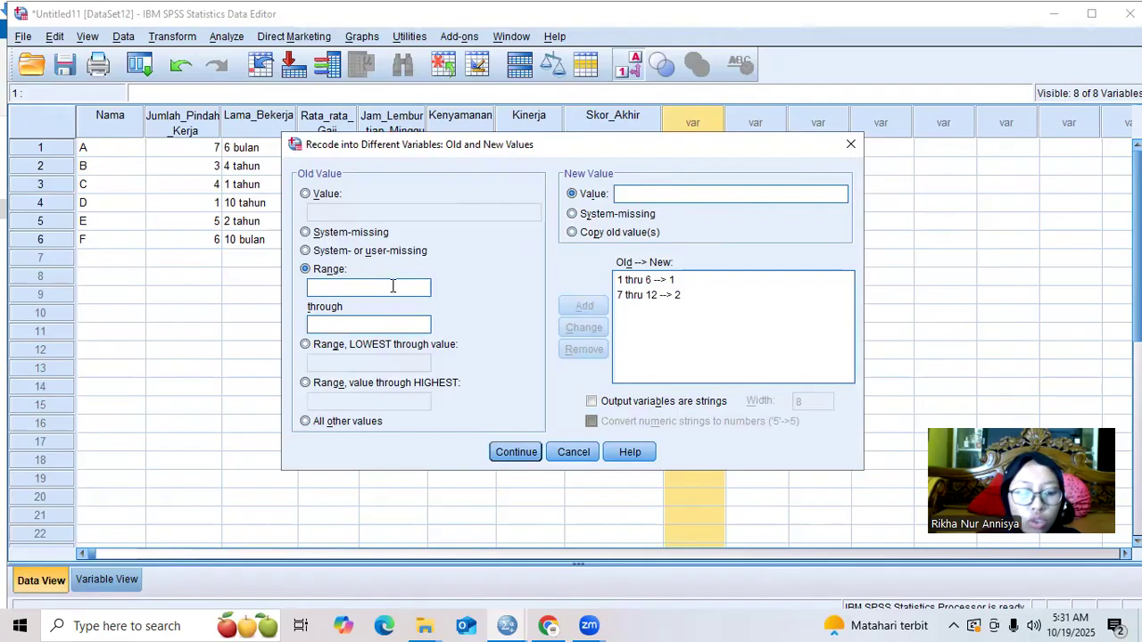
# Add an old-to-new value rule that recodes the range 13 through 20 to the new value 3
pyautogui.write('13')
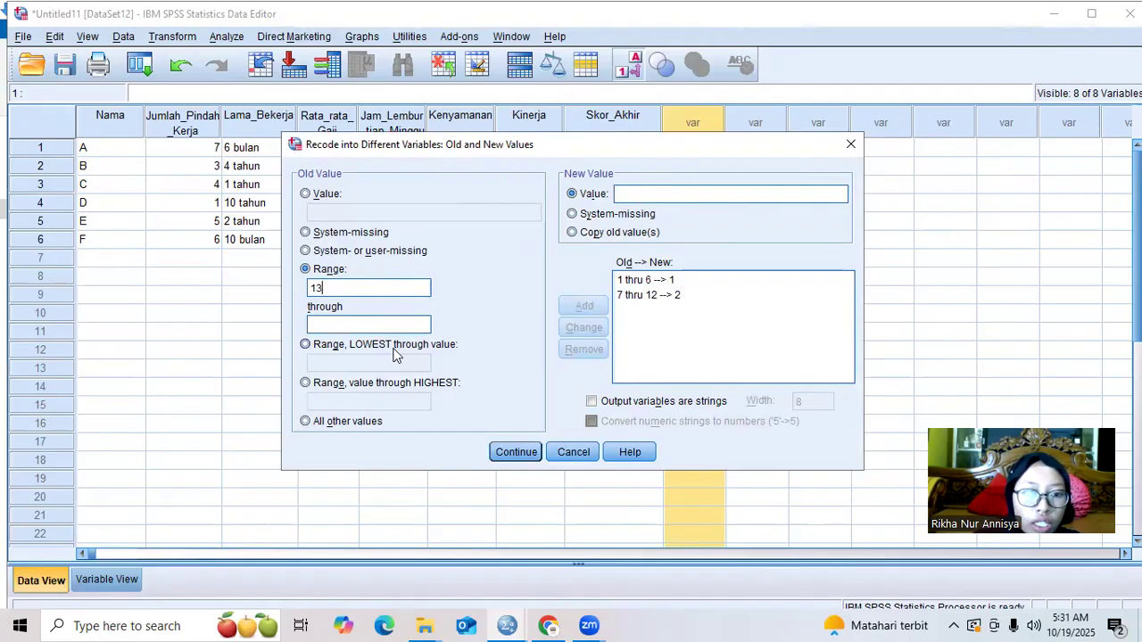
pyautogui.click(389, 324)
pyautogui.write('20')
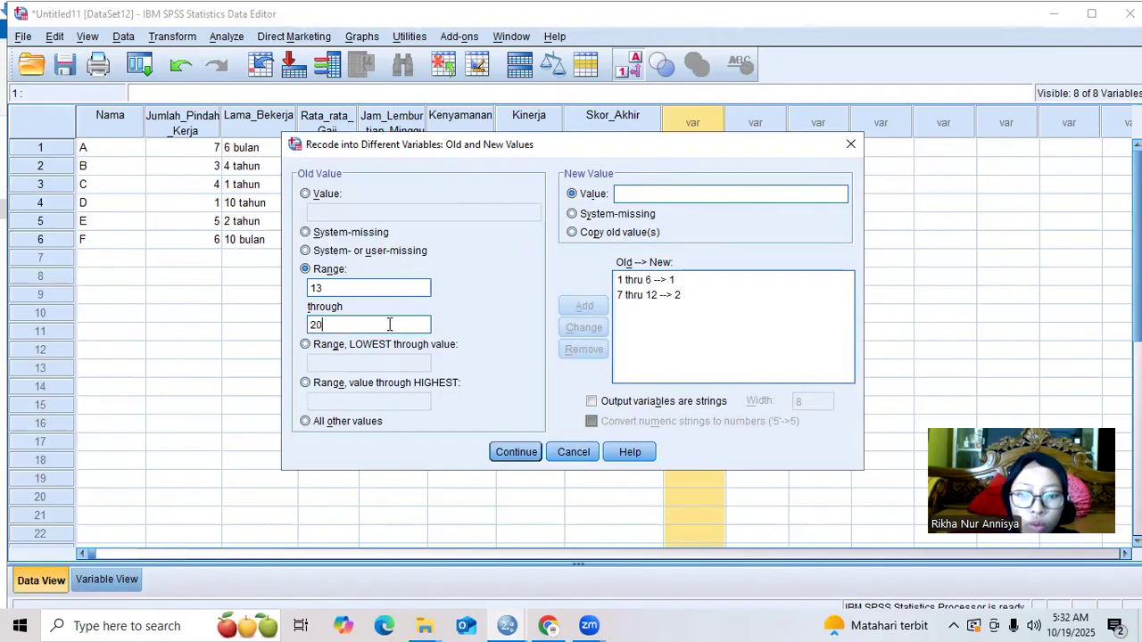
pyautogui.click(622, 198)
pyautogui.write('3')
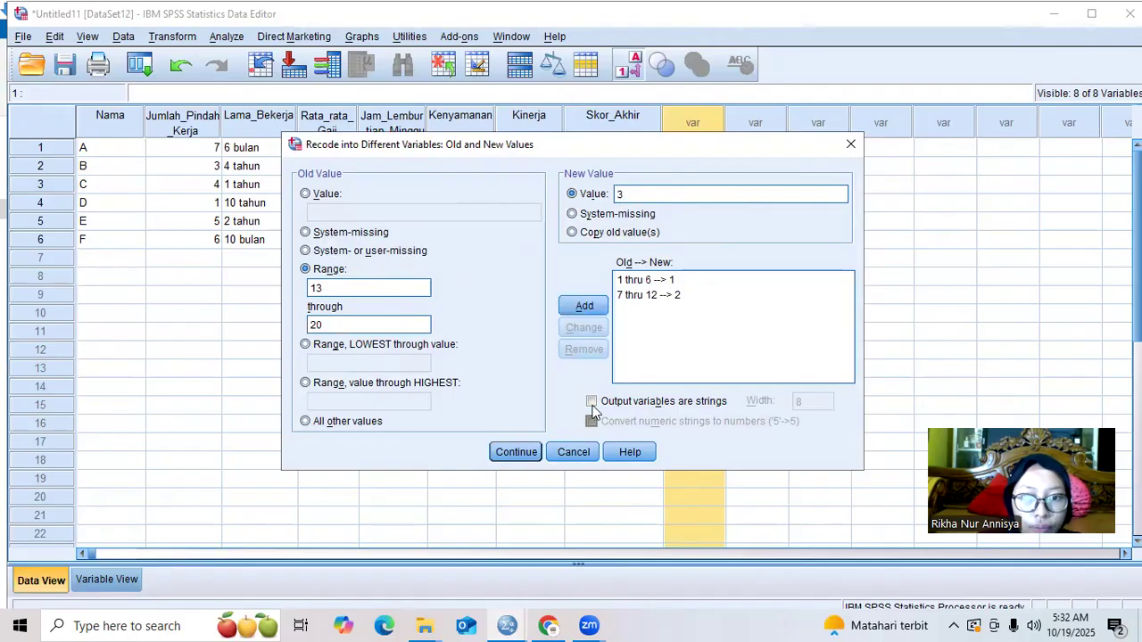
pyautogui.click(587, 308)
# Run the recode with the three range rules and narrow the Kategori_Penghasilan column in the data sheet
pyautogui.click(518, 452)
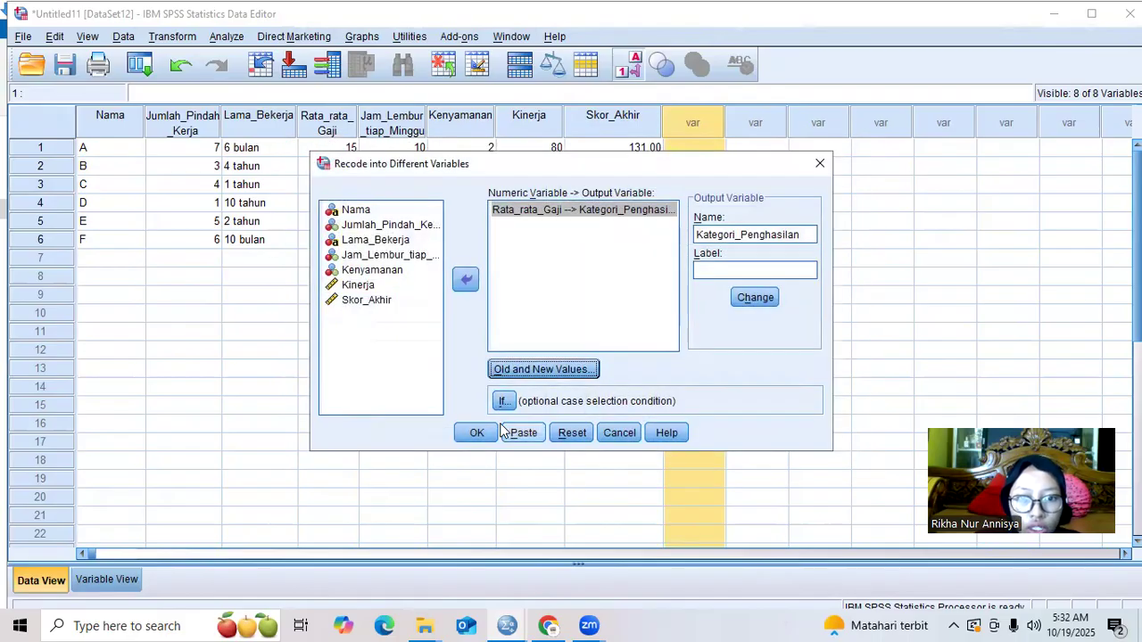
pyautogui.click(477, 432)
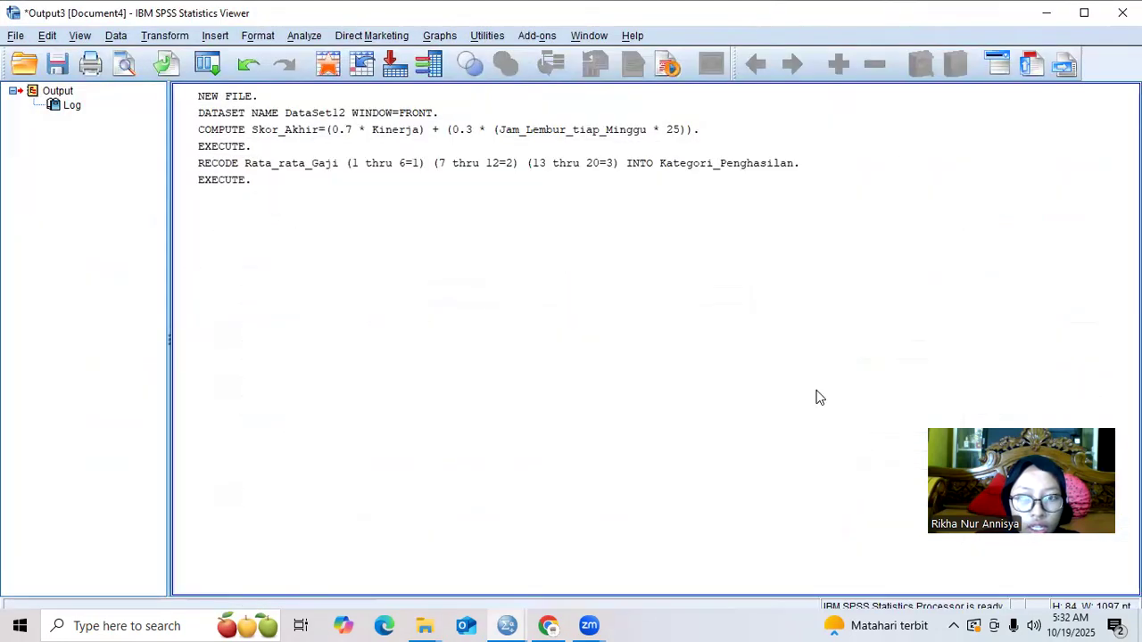
pyautogui.click(1037, 18)
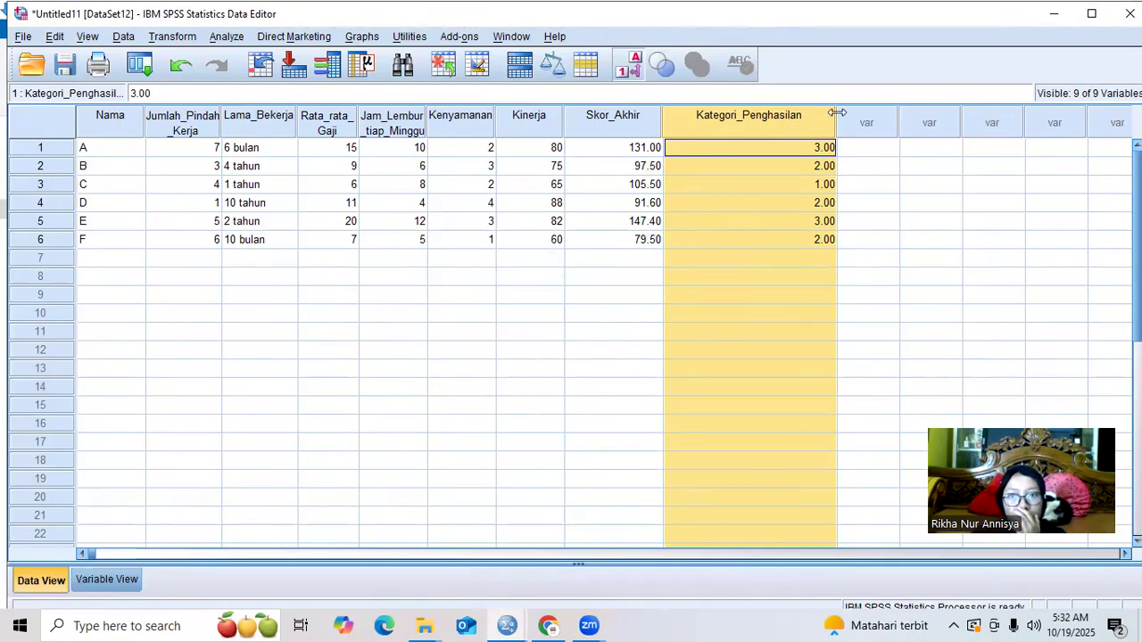
pyautogui.moveTo(837, 118); pyautogui.dragTo(783, 123)
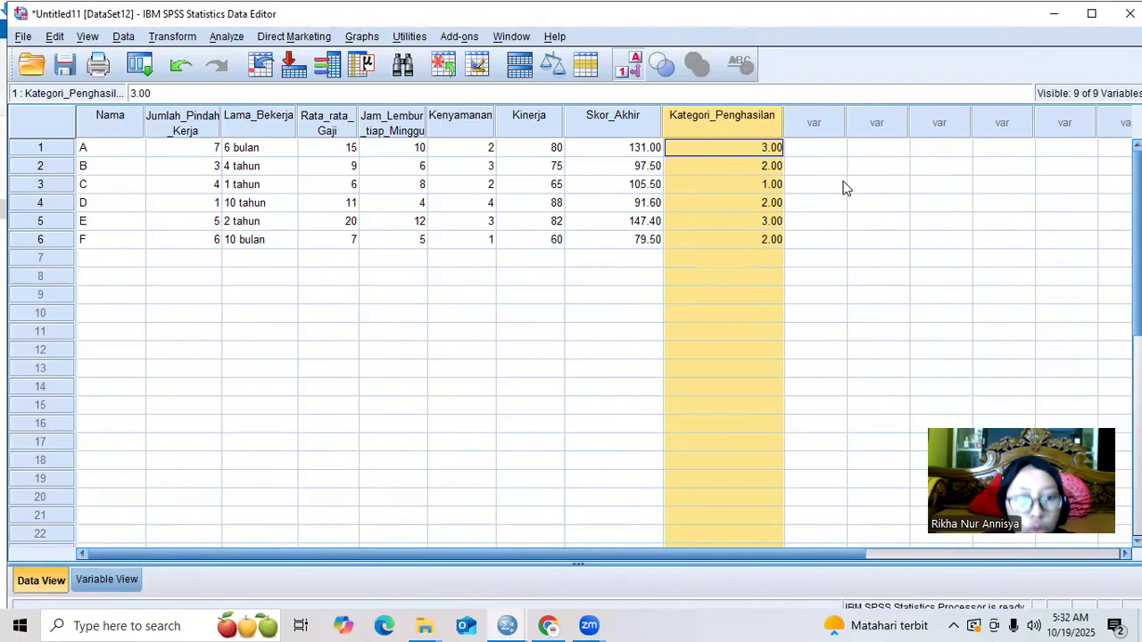
# Open the value labels of Kategori_Penghasilan in the variable definitions and add the label Rendah for value 1
pyautogui.click(101, 581)
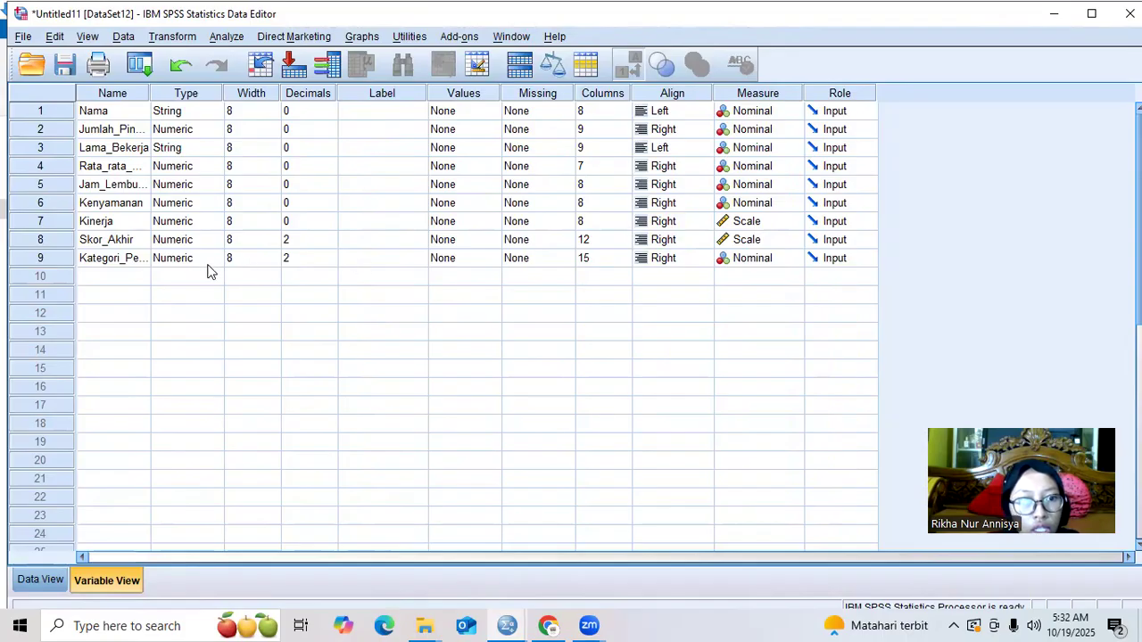
pyautogui.click(455, 259)
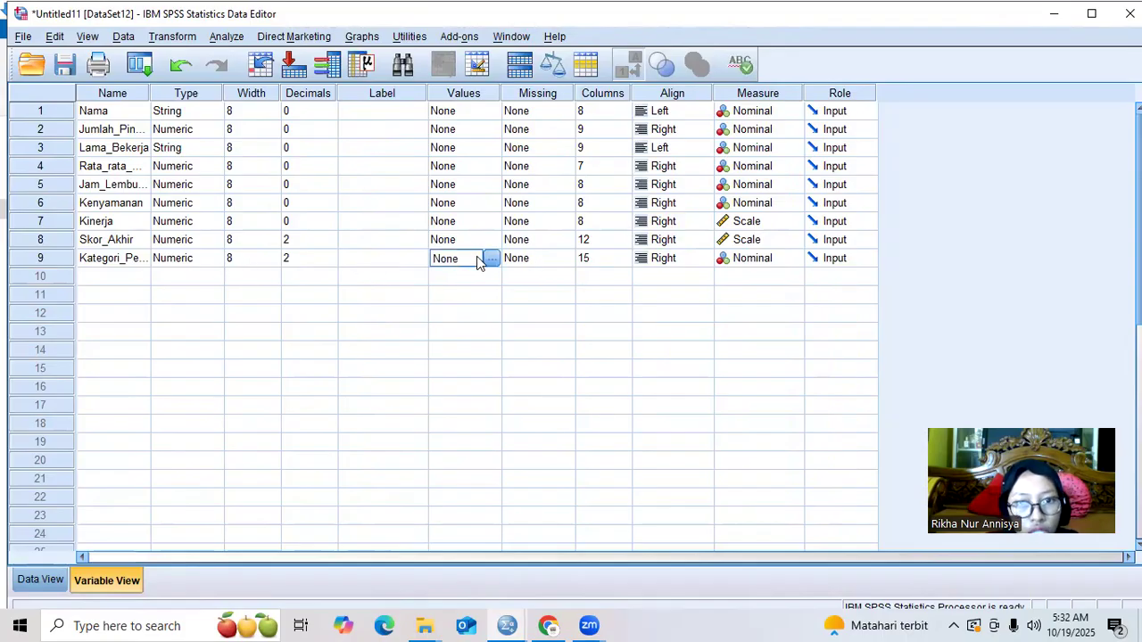
pyautogui.click(491, 259)
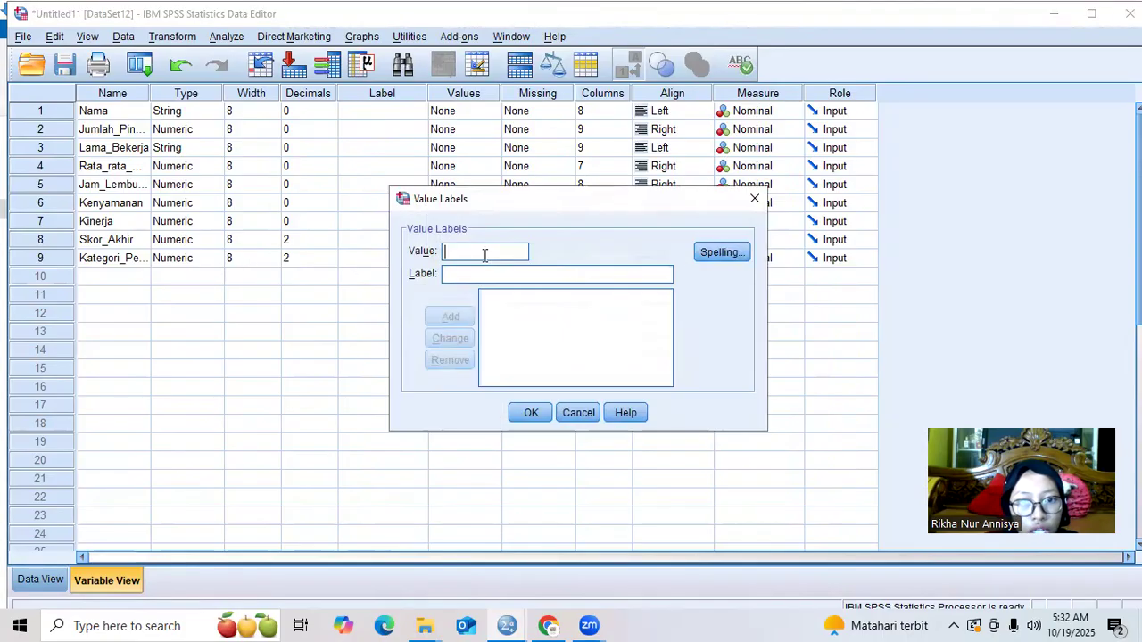
pyautogui.write('1')
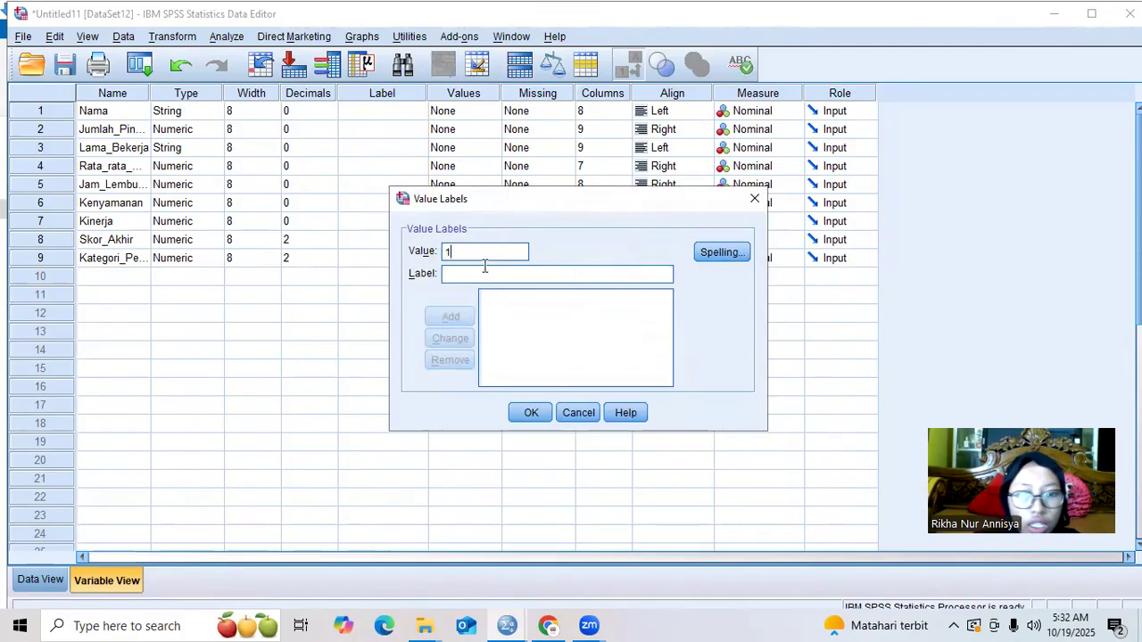
pyautogui.click(487, 276)
pyautogui.write('Re')
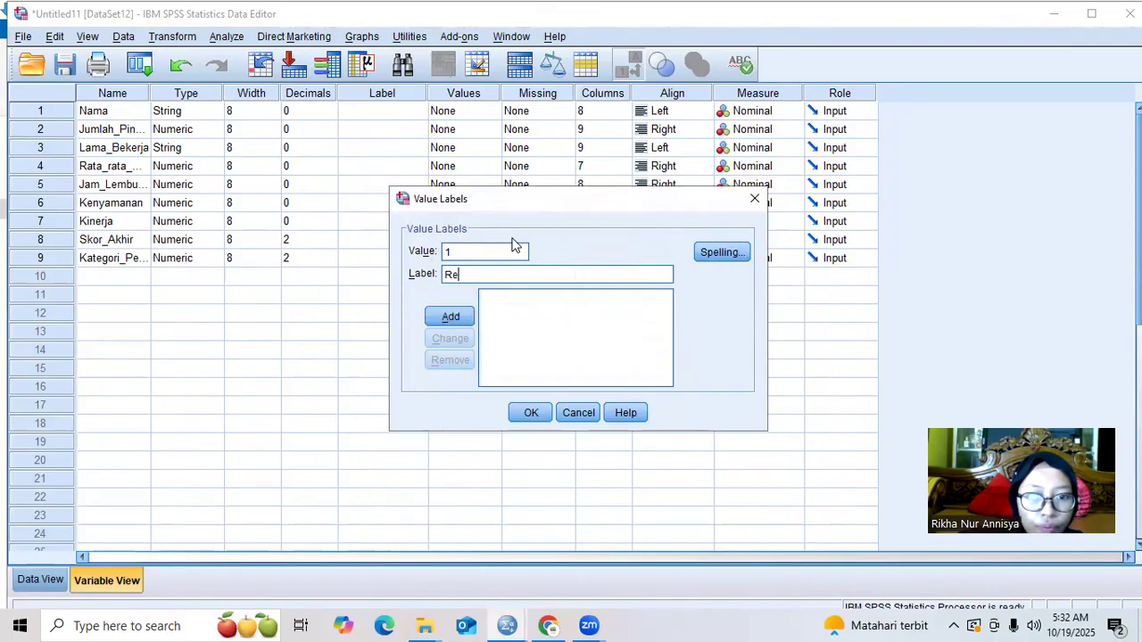
pyautogui.write('ndah')
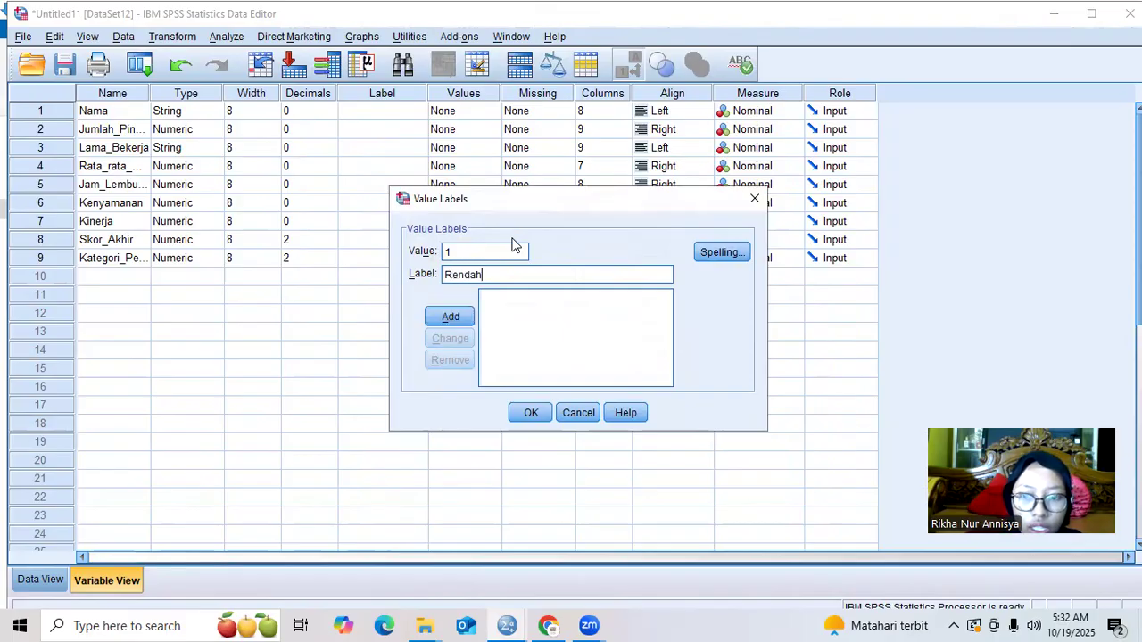
pyautogui.press('Return')
# Add the value label Menengah for value 2 of Kategori_Penghasilan
pyautogui.write('2')
pyautogui.click(524, 273)
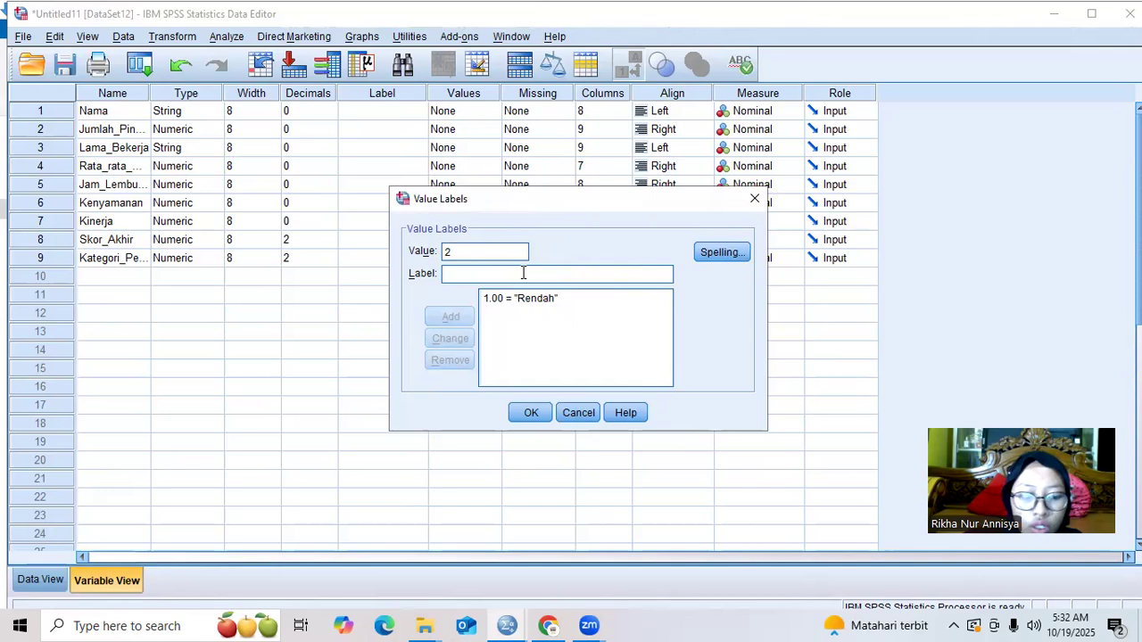
pyautogui.write('Mene')
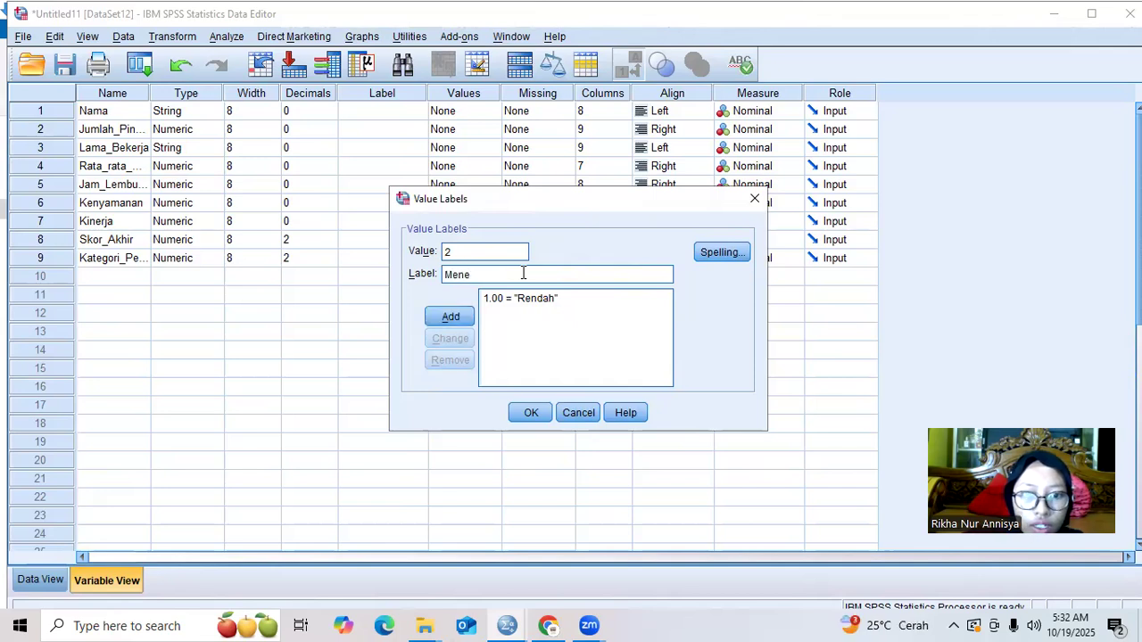
pyautogui.write('ngah')
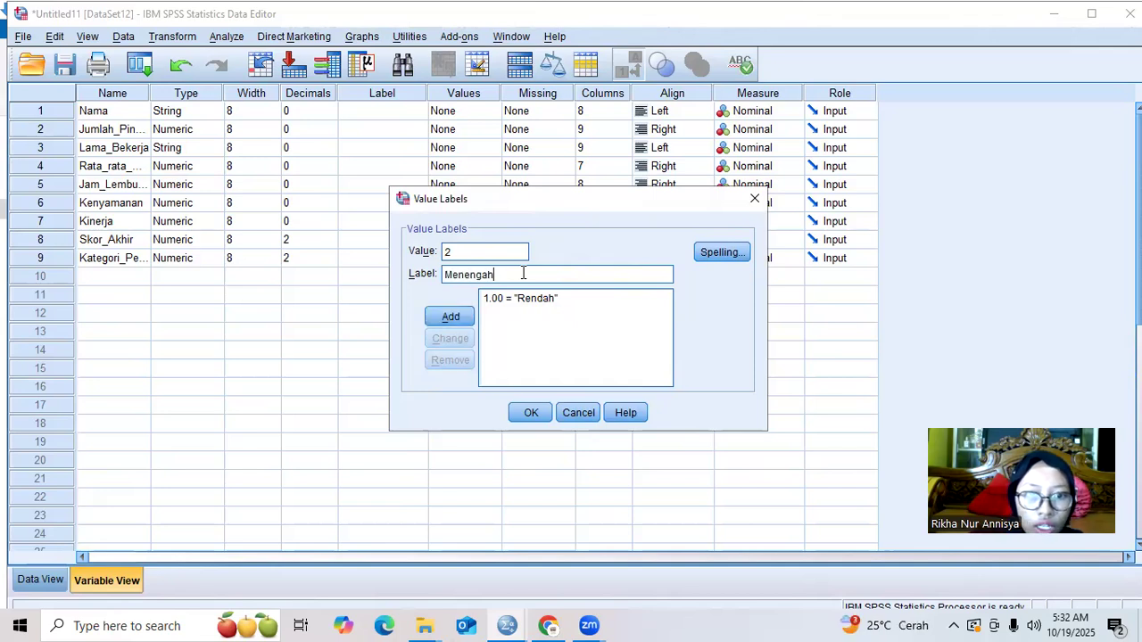
pyautogui.click(466, 318)
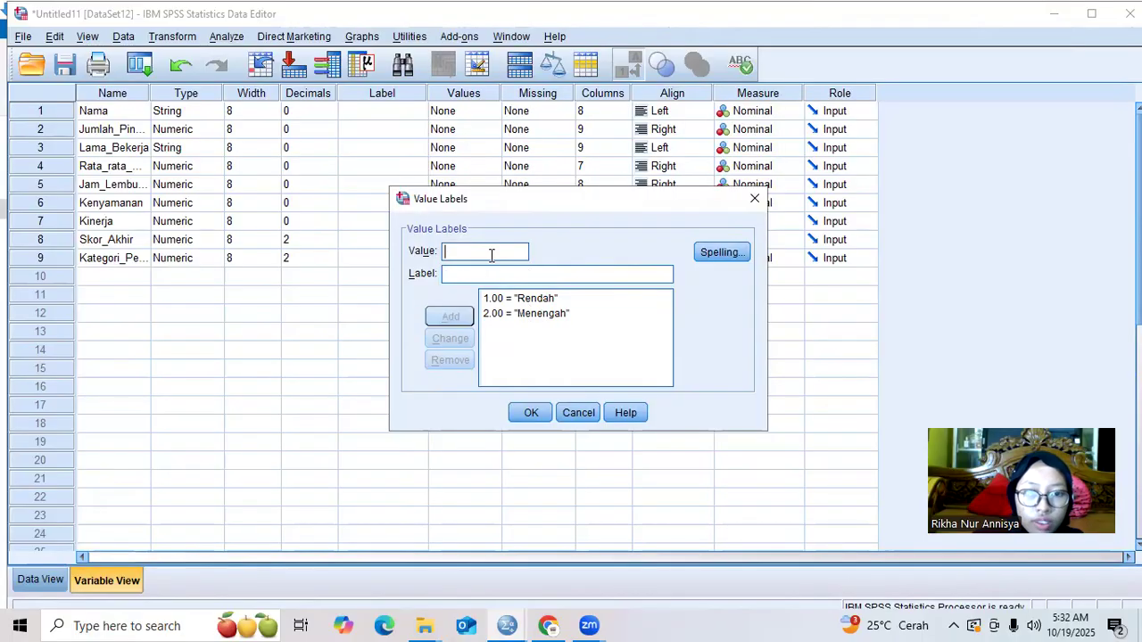
# Add the value label Tinggi for value 3, apply the Kategori_Penghasilan labels and return to the data sheet
pyautogui.write('3')
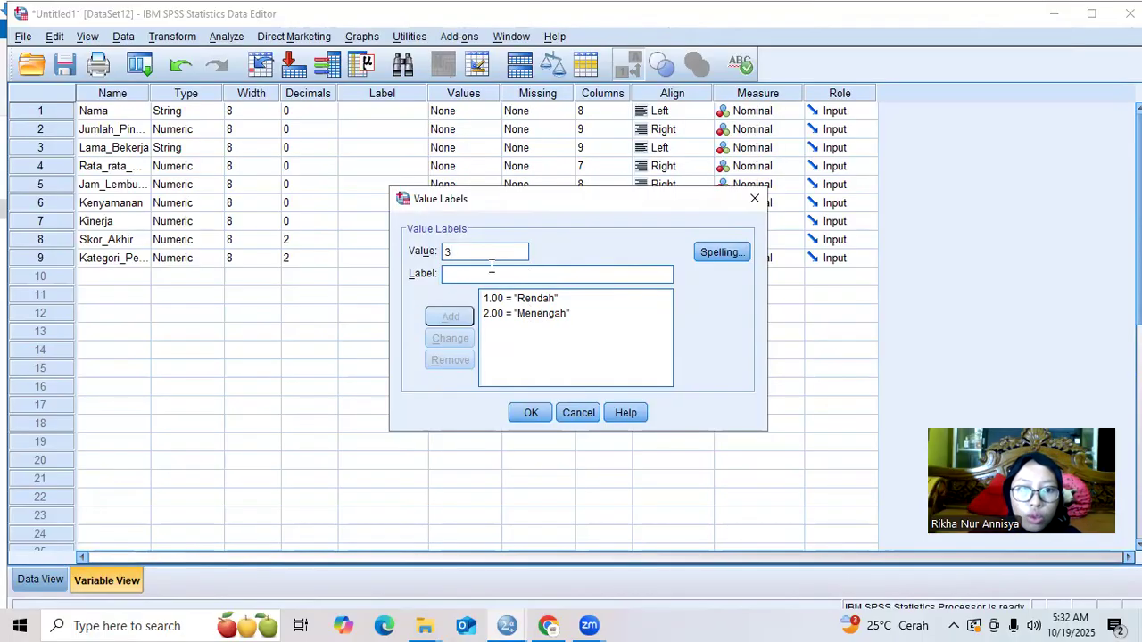
pyautogui.click(491, 269)
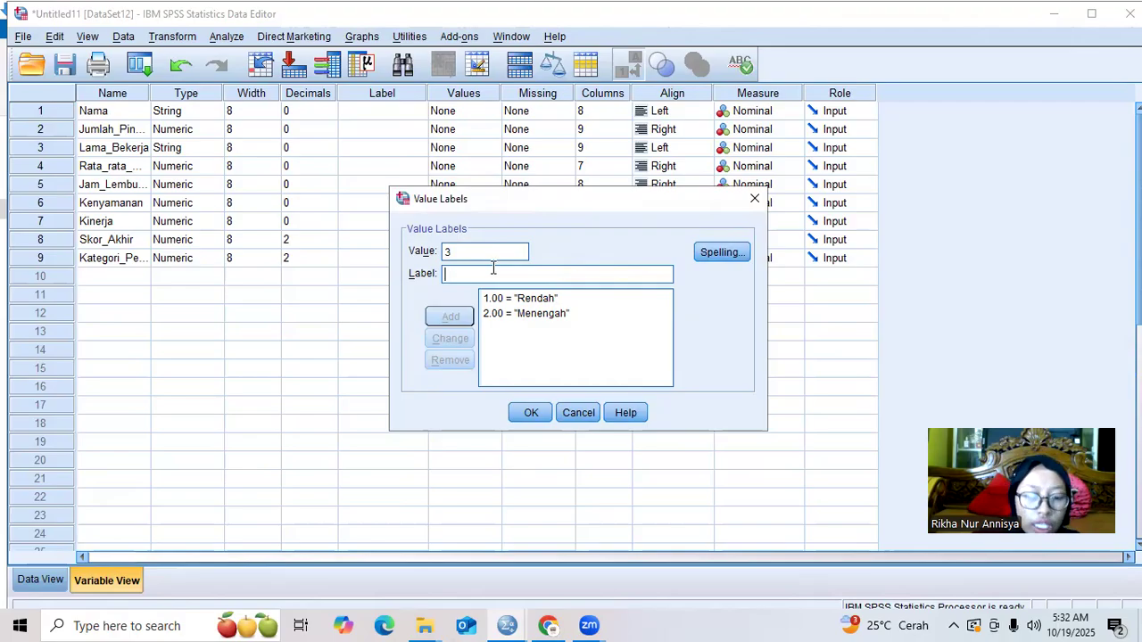
pyautogui.write('Tngg')
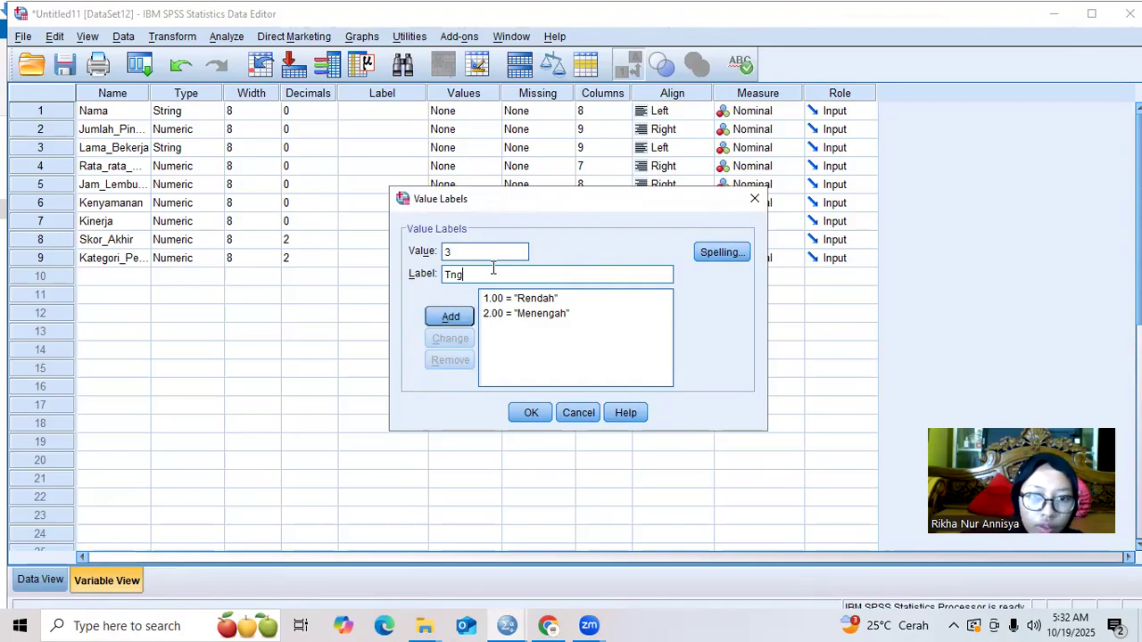
pyautogui.press('BackSpace')
pyautogui.press('BackSpace')
pyautogui.press('BackSpace')
pyautogui.write('inggi')
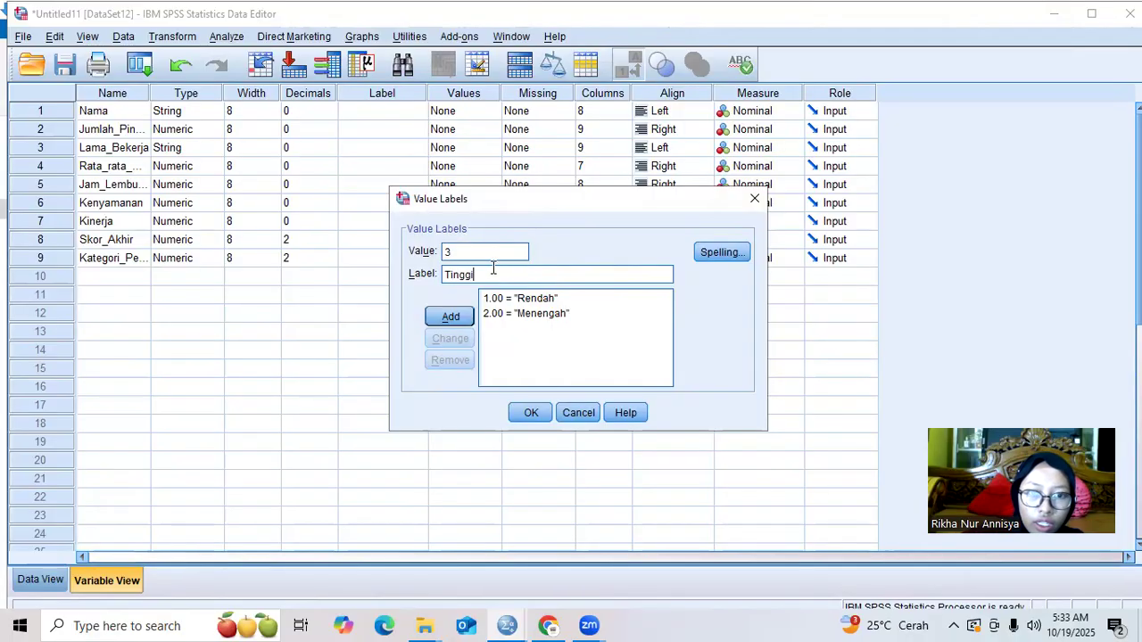
pyautogui.press('Return')
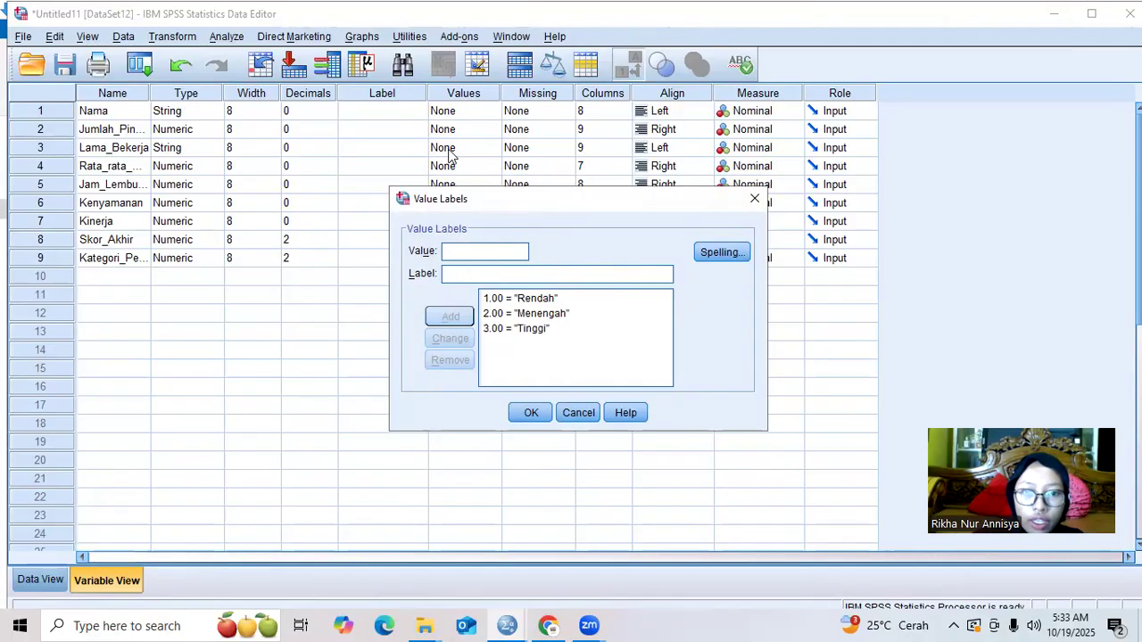
pyautogui.click(538, 414)
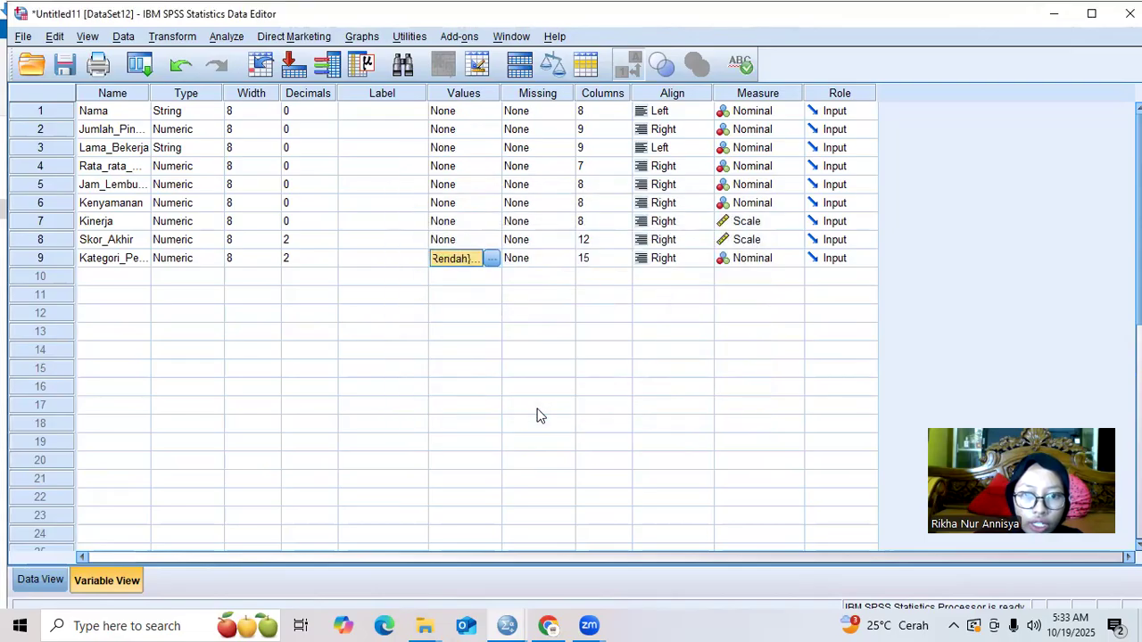
pyautogui.click(40, 581)
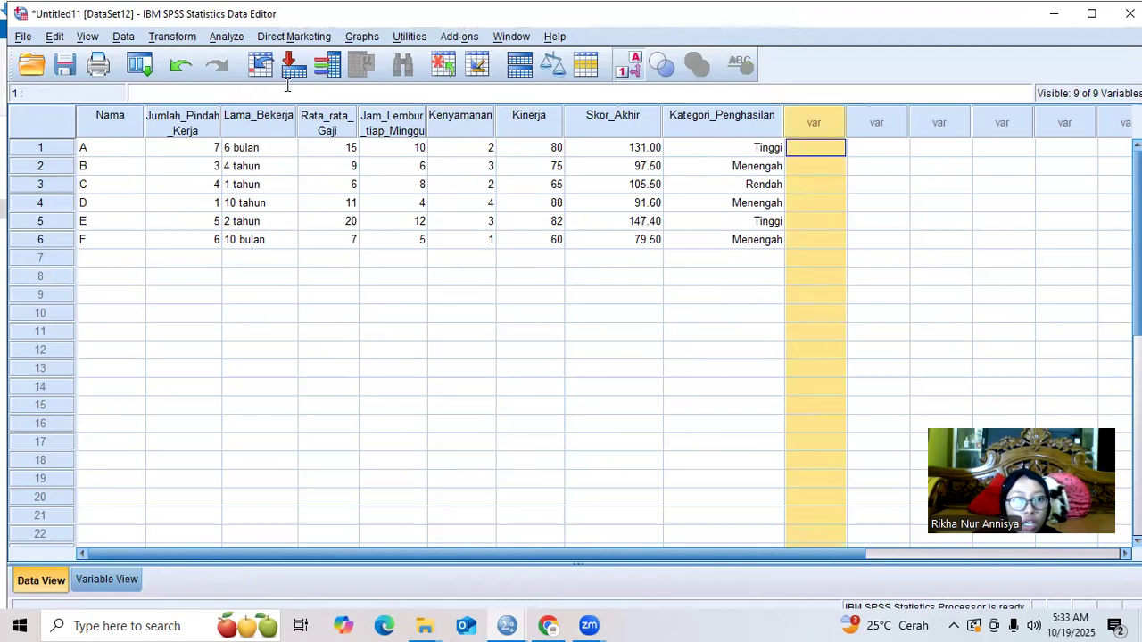
# Start a Compute Variable transformation with Status_Kerja as the target variable
pyautogui.click(172, 37)
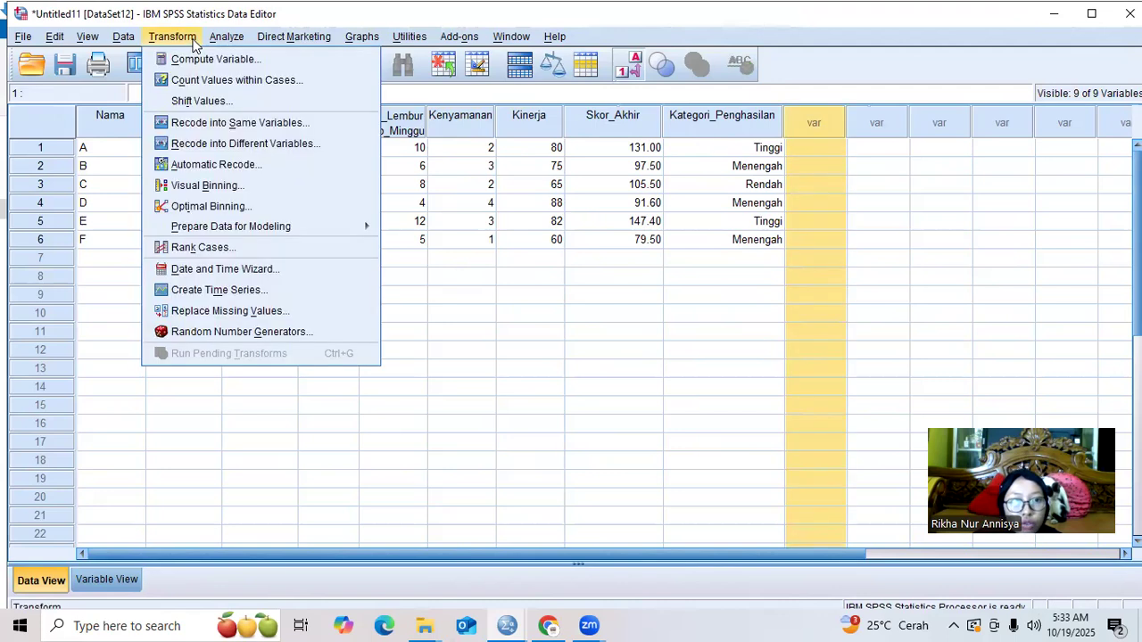
pyautogui.click(207, 56)
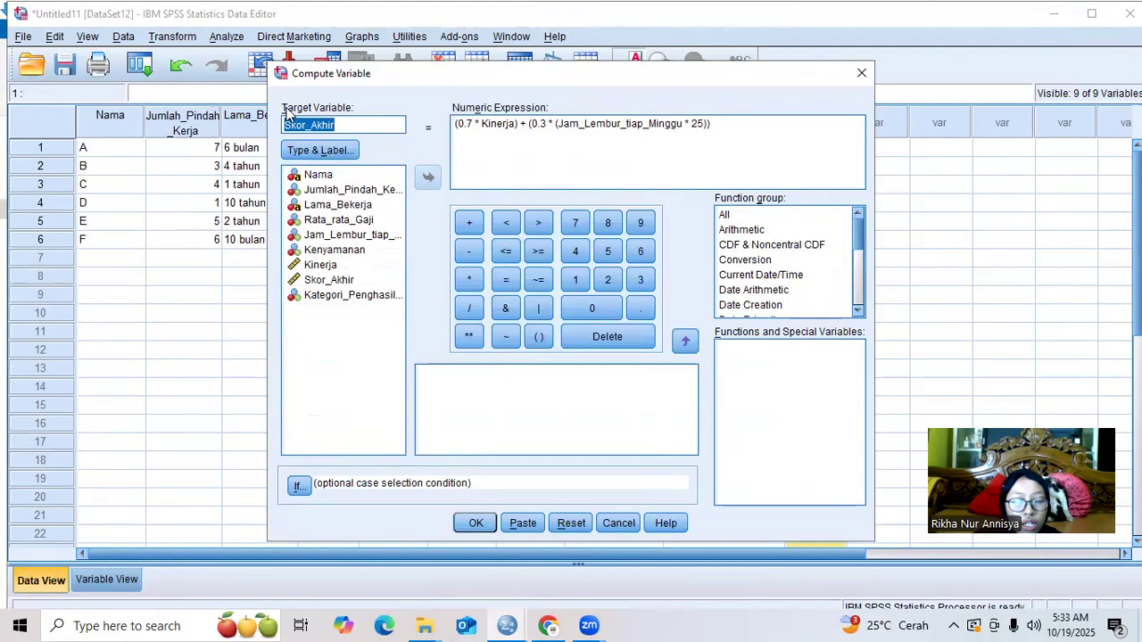
pyautogui.write('Status')
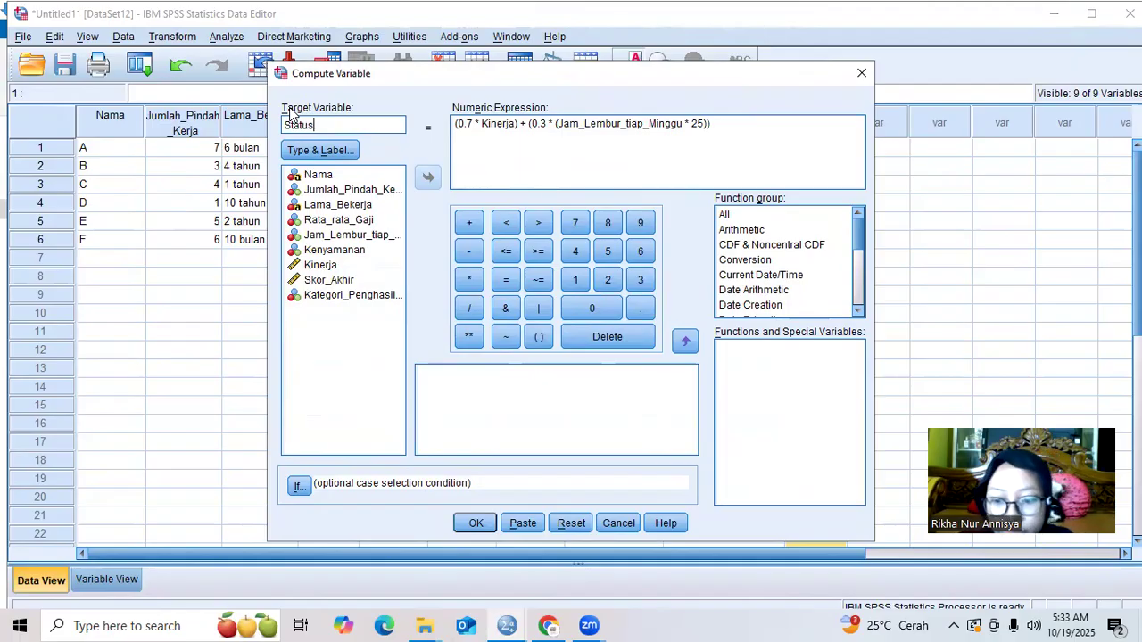
pyautogui.write('_Kerja')
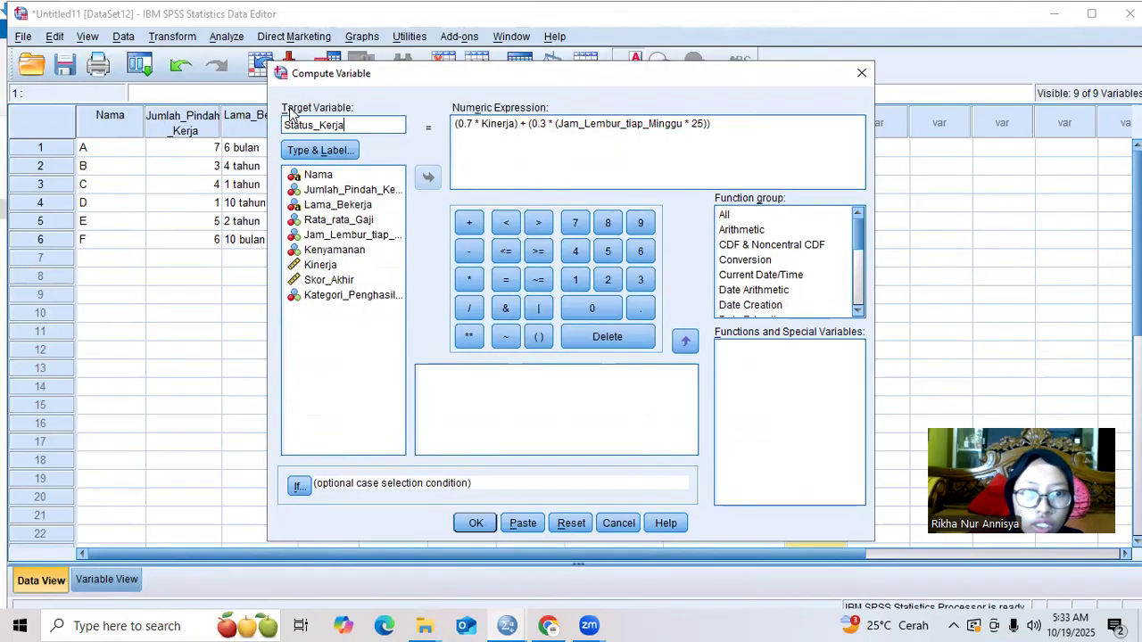
# Replace the old numeric expression for Status_Kerja with the constant 0
pyautogui.moveTo(718, 125); pyautogui.dragTo(590, 100)
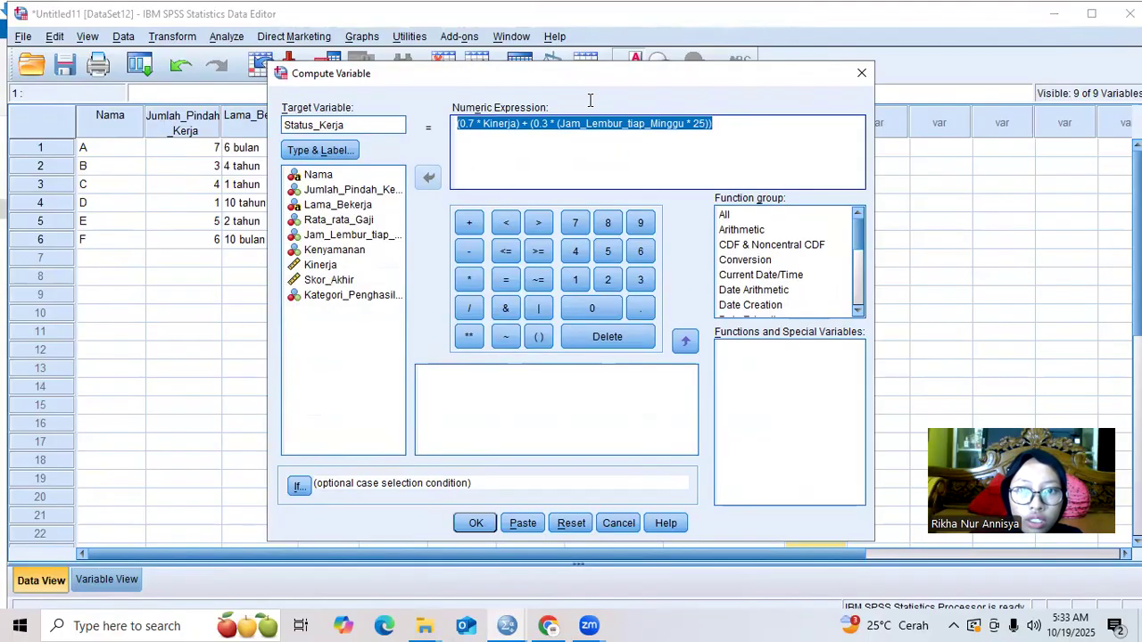
pyautogui.press('BackSpace')
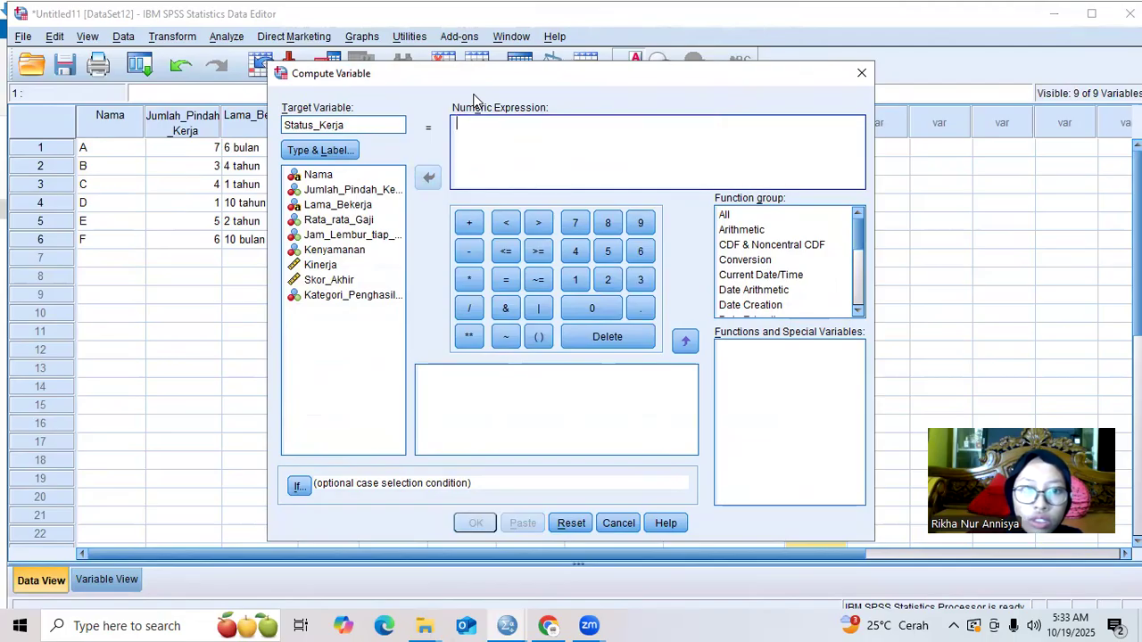
pyautogui.click(354, 221)
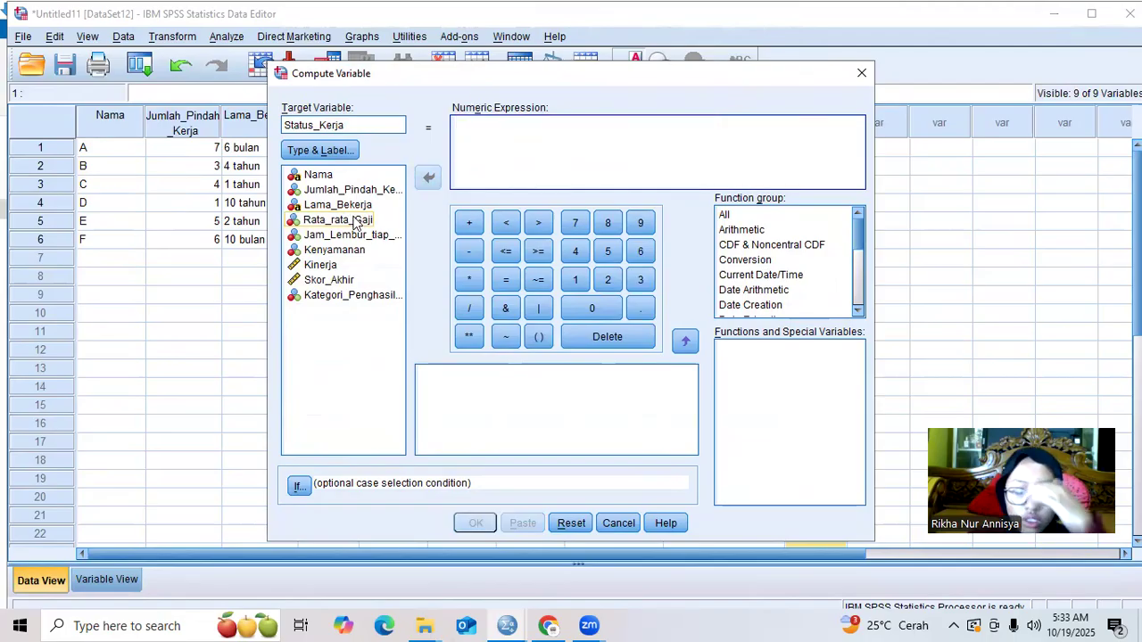
pyautogui.click(352, 204)
pyautogui.click(362, 250)
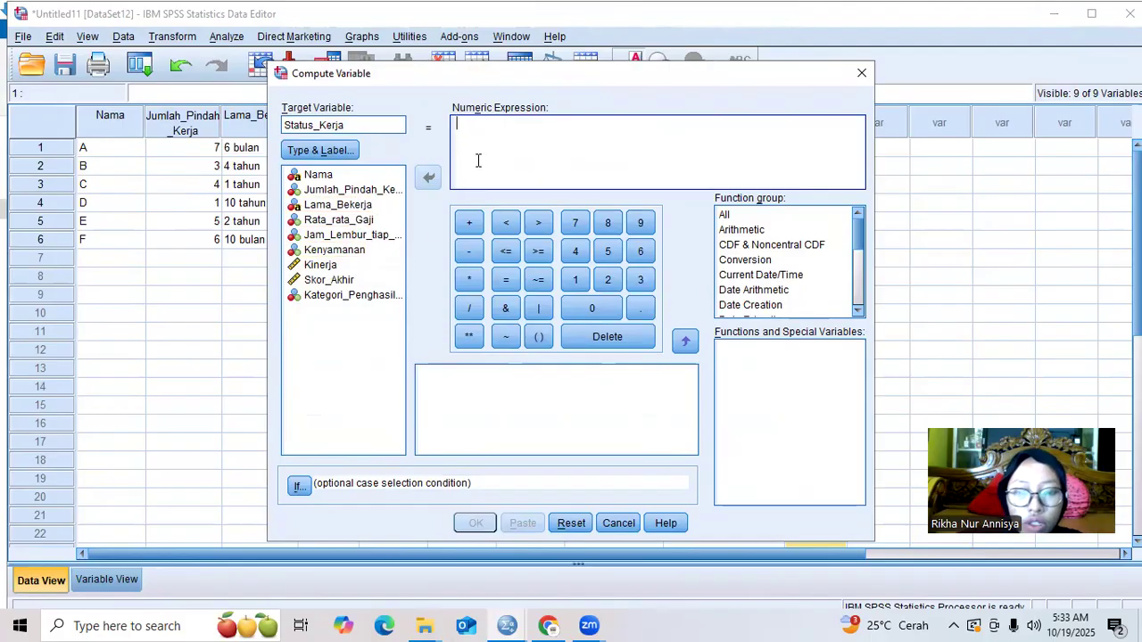
pyautogui.write('0')
pyautogui.click(294, 484)
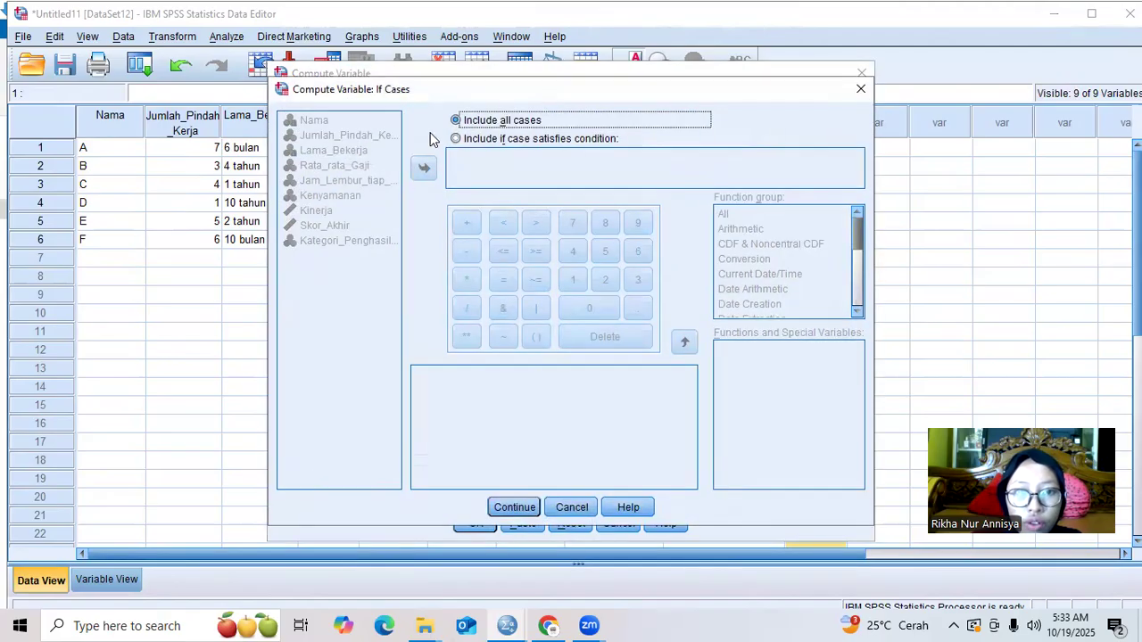
pyautogui.click(456, 140)
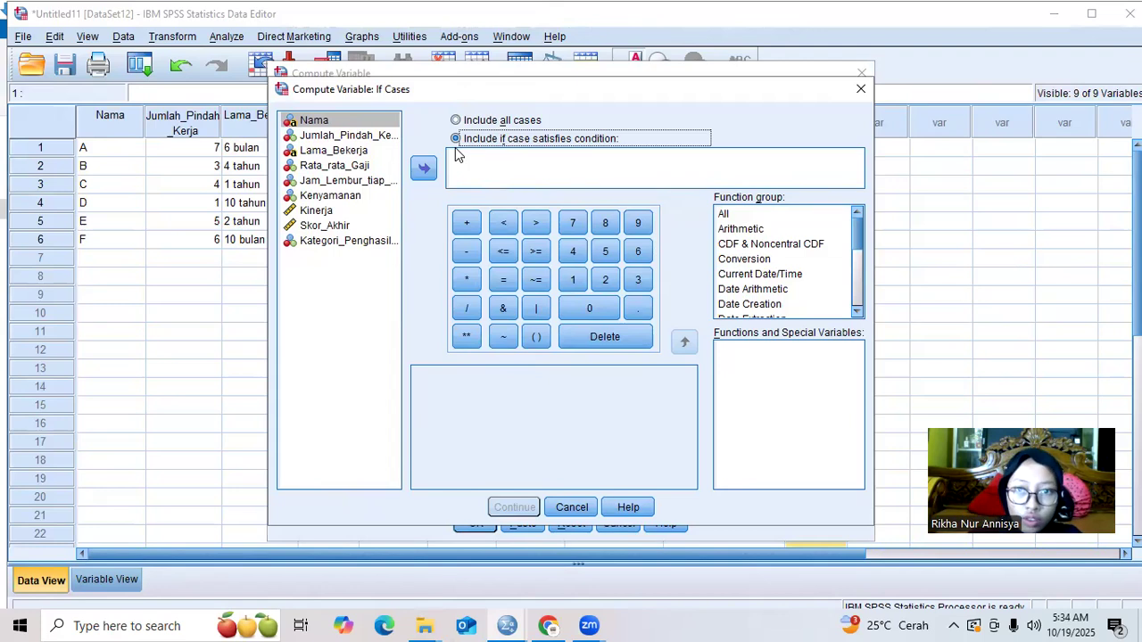
pyautogui.click(862, 90)
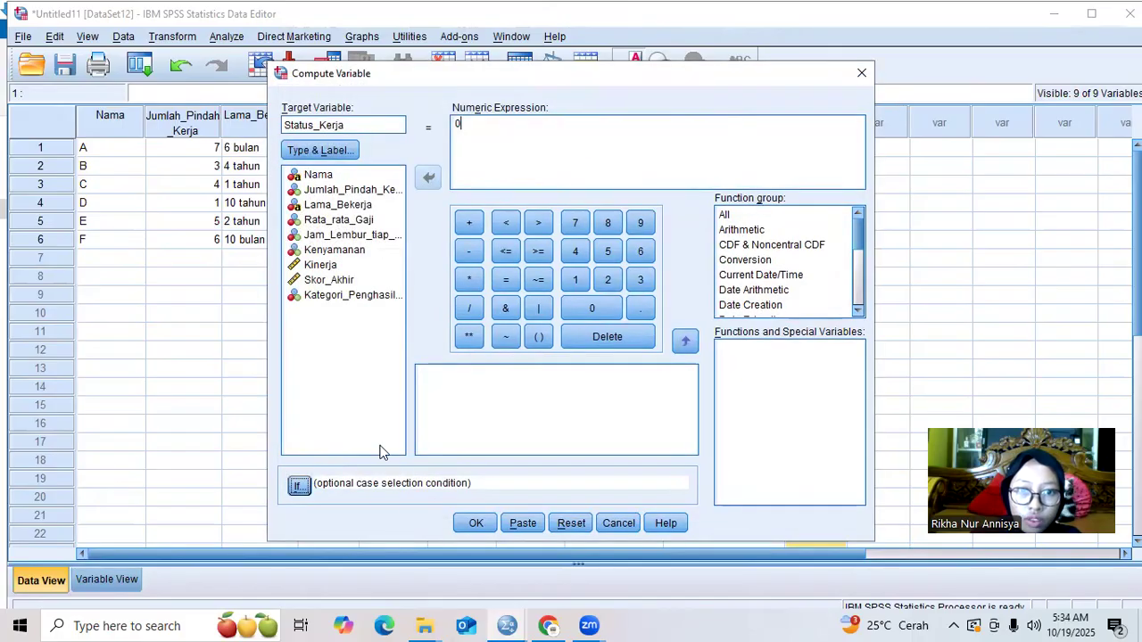
# Run the Status_Kerja computation for all cases and return to the data sheet
pyautogui.click(473, 524)
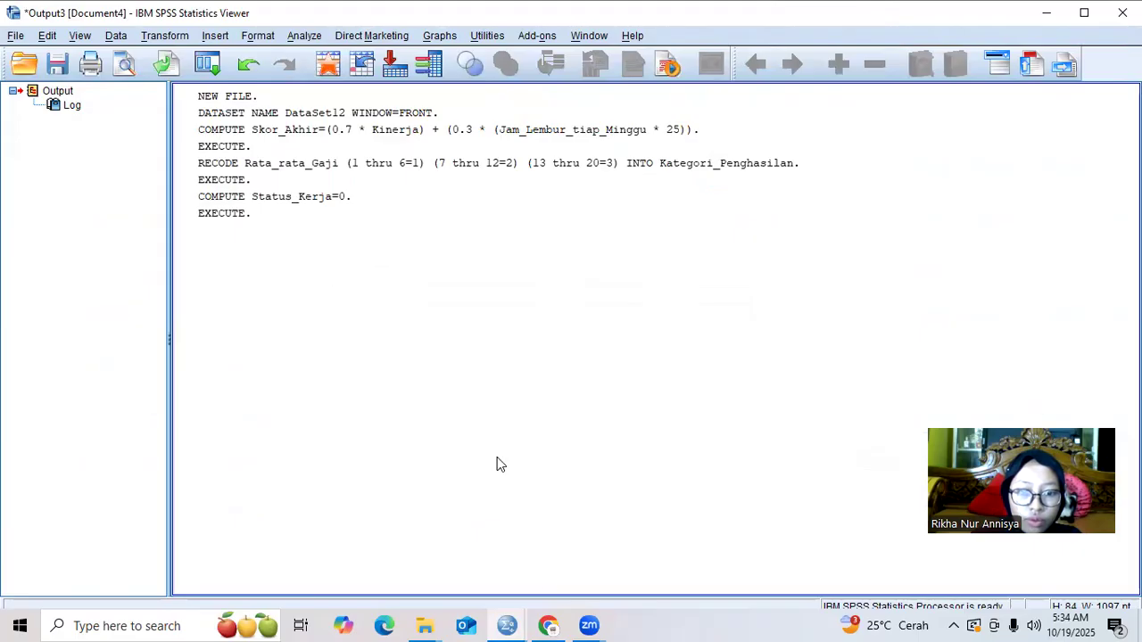
pyautogui.click(1044, 11)
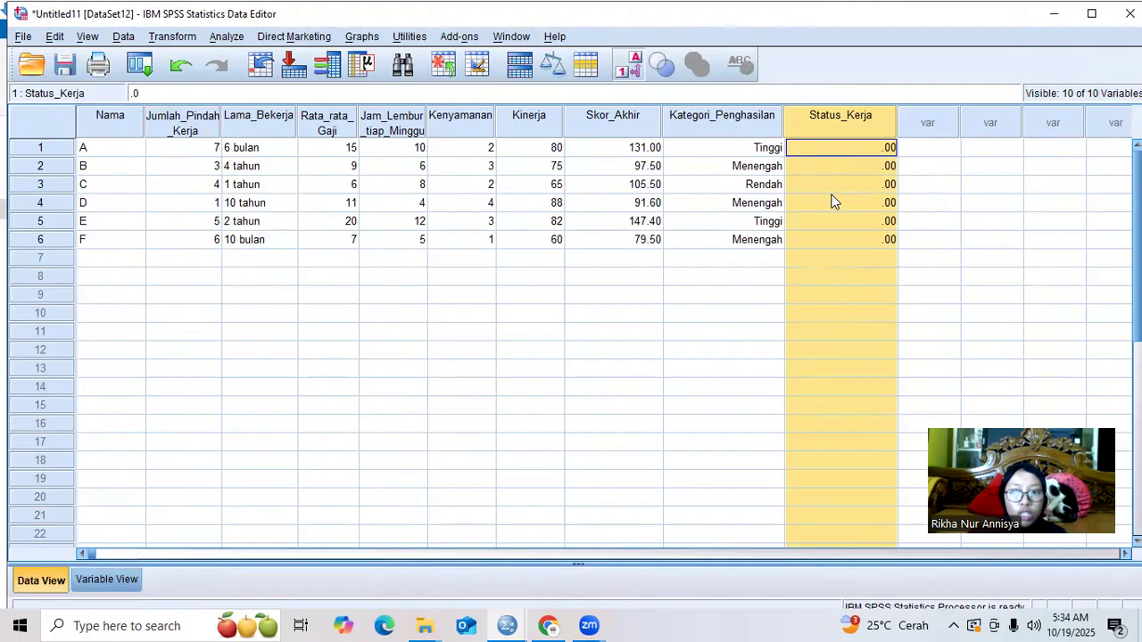
# Start another Compute Variable transformation for Status_Kerja with 1 as the numeric expression
pyautogui.click(191, 42)
pyautogui.click(203, 56)
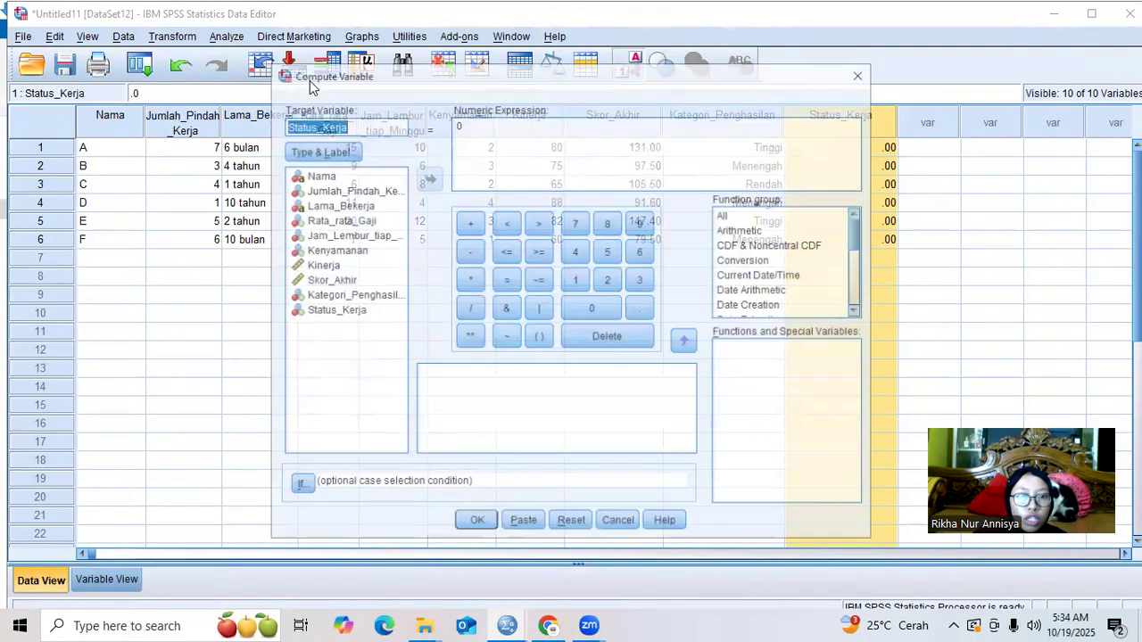
pyautogui.click(496, 125)
pyautogui.press('BackSpace')
pyautogui.write('1')
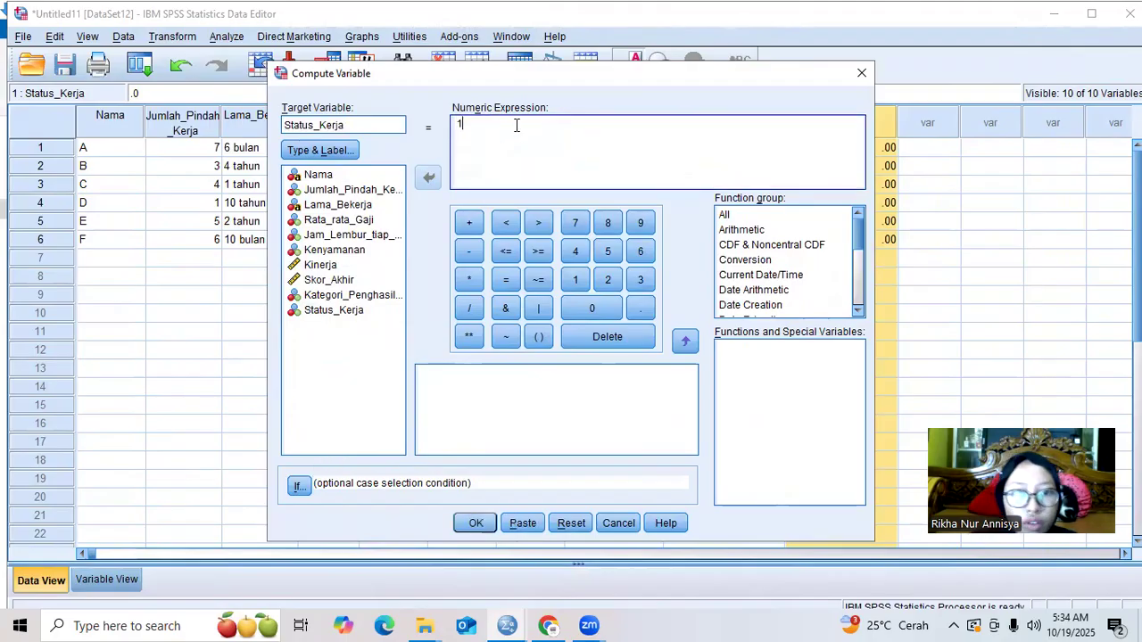
# Restrict the computation to cases satisfying a condition, beginning with Kenyamanan >= 3
pyautogui.click(298, 485)
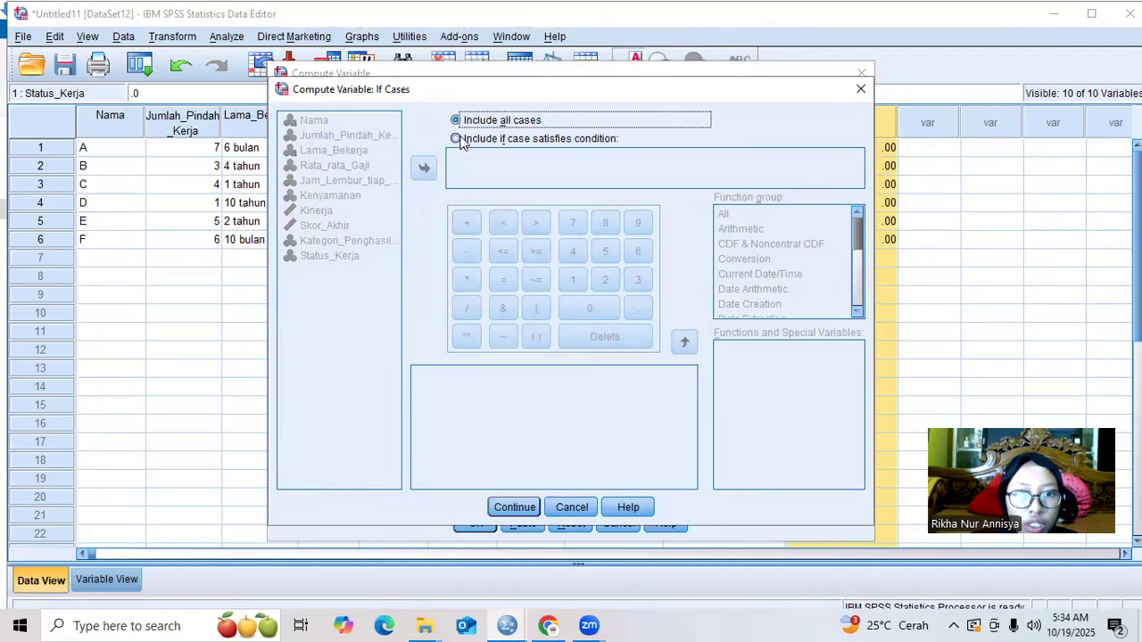
pyautogui.click(457, 139)
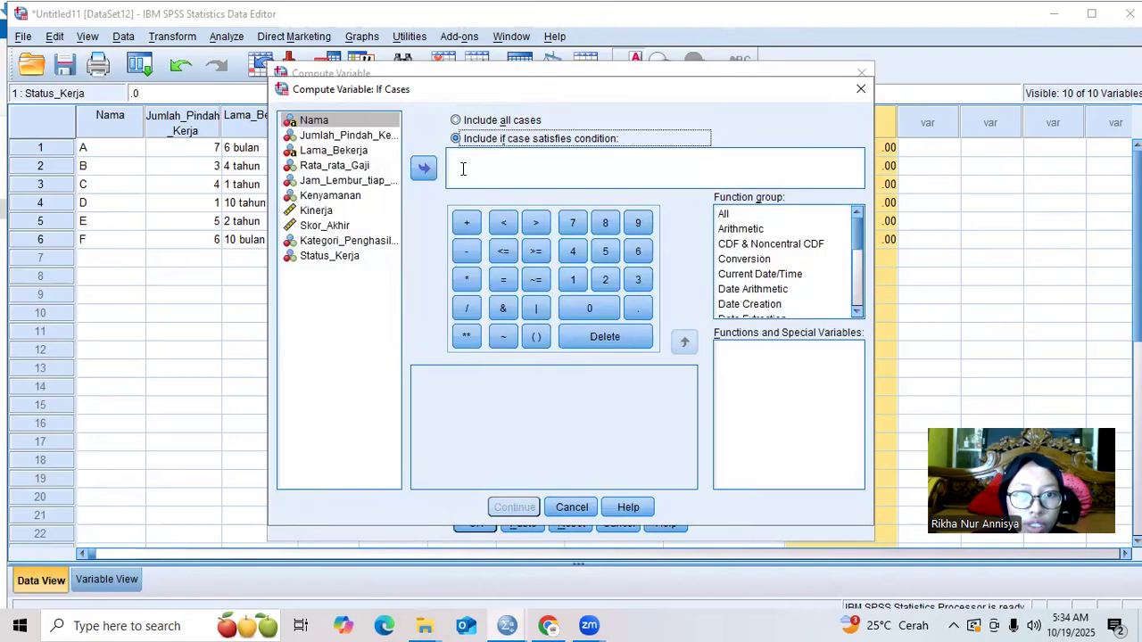
pyautogui.click(463, 169)
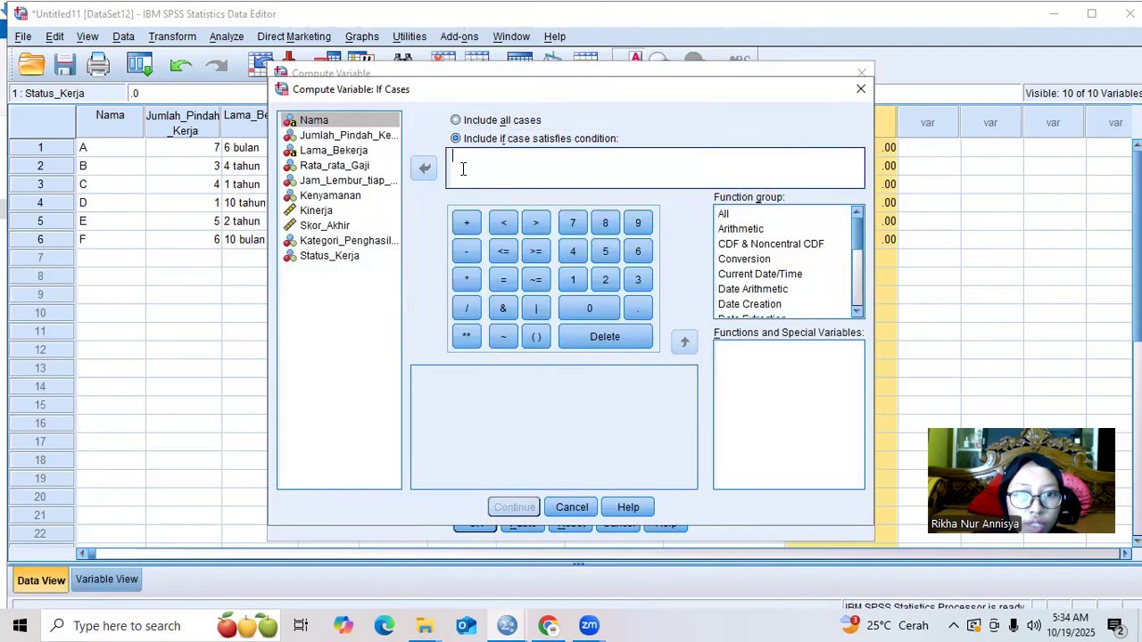
pyautogui.click(342, 197)
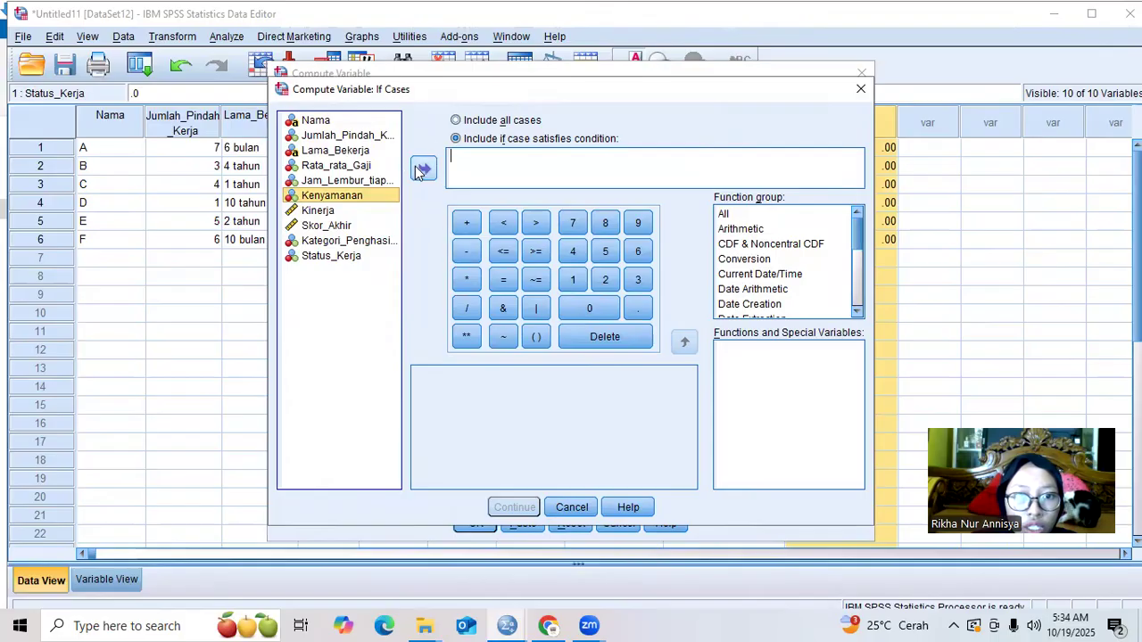
pyautogui.click(423, 168)
pyautogui.click(534, 252)
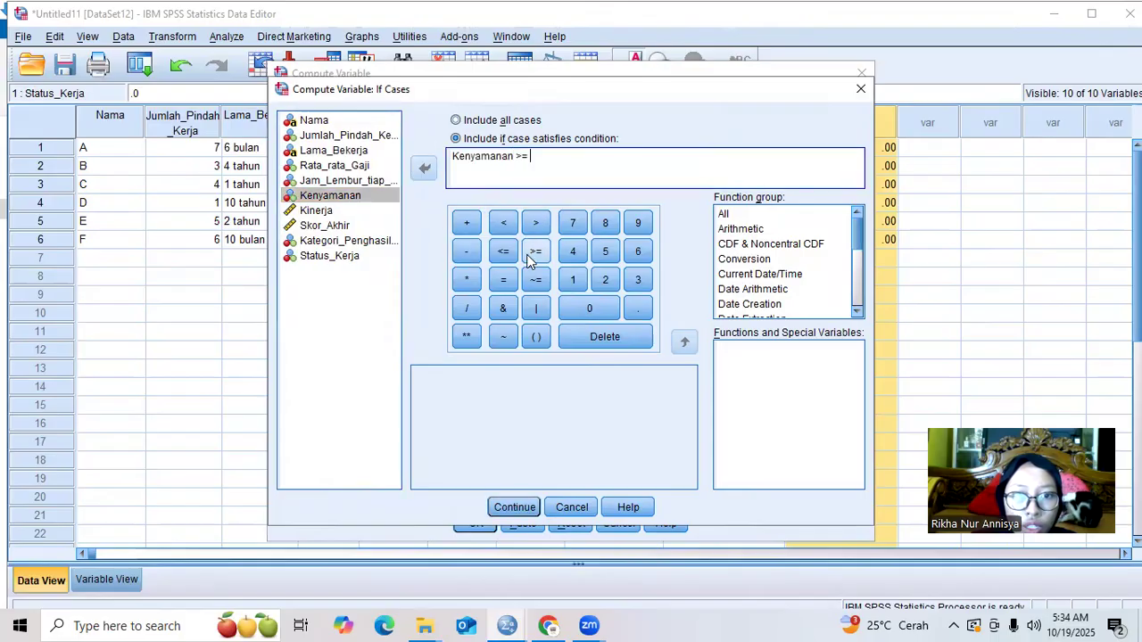
pyautogui.write('3')
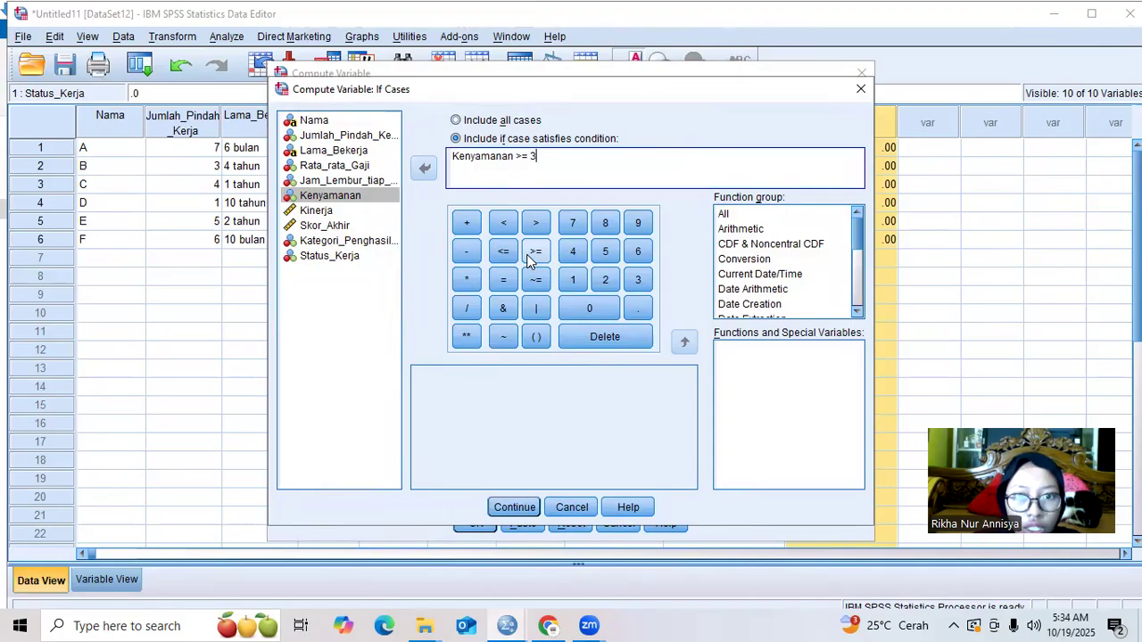
# Extend the case condition with & Jam_Lembur_tiap_Minggu <= 5 and accept it
pyautogui.click(503, 306)
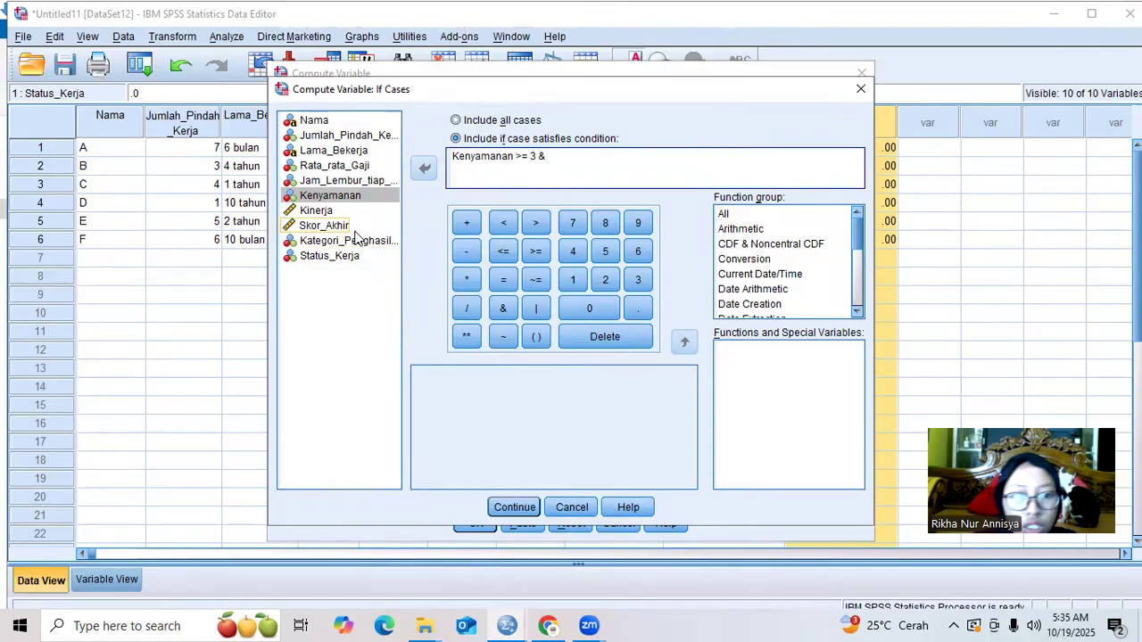
pyautogui.click(332, 181)
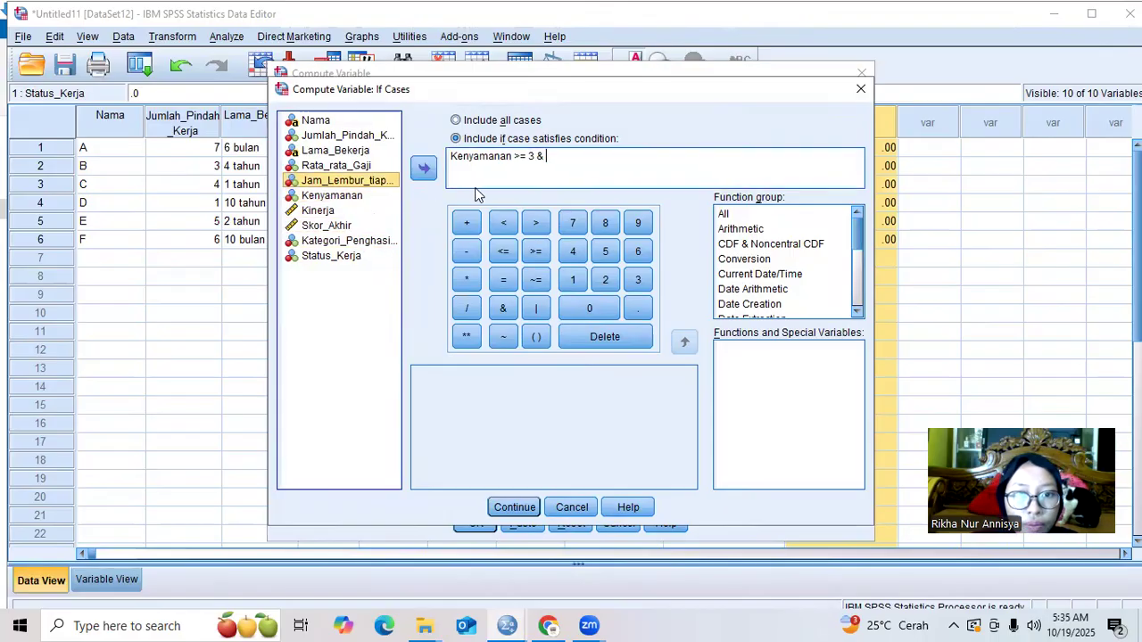
pyautogui.click(428, 172)
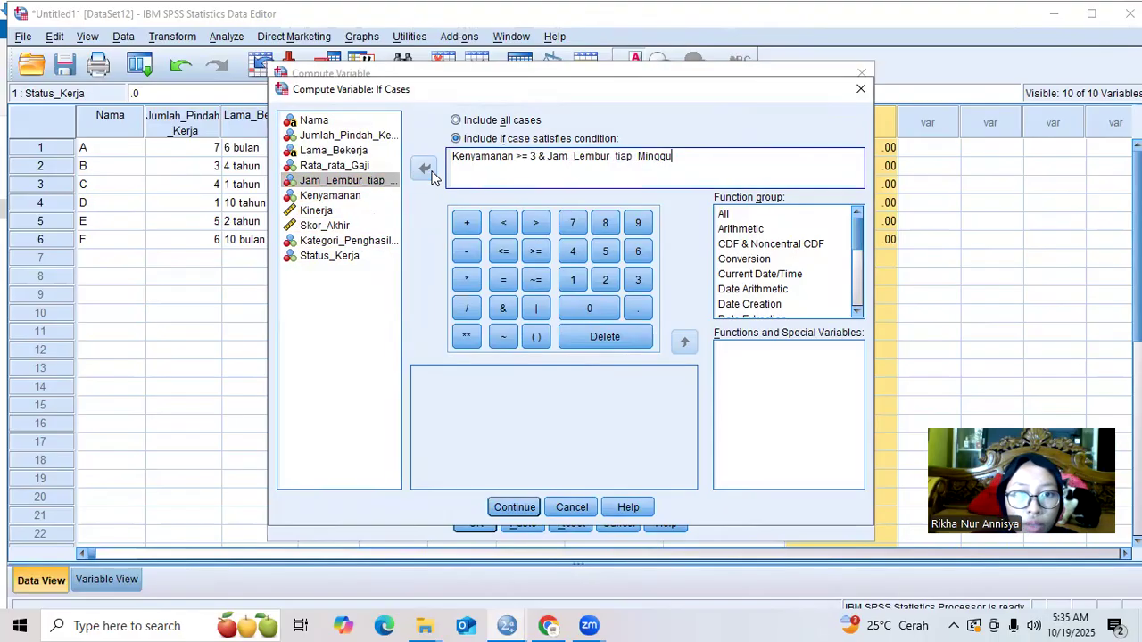
pyautogui.click(502, 254)
pyautogui.click(605, 251)
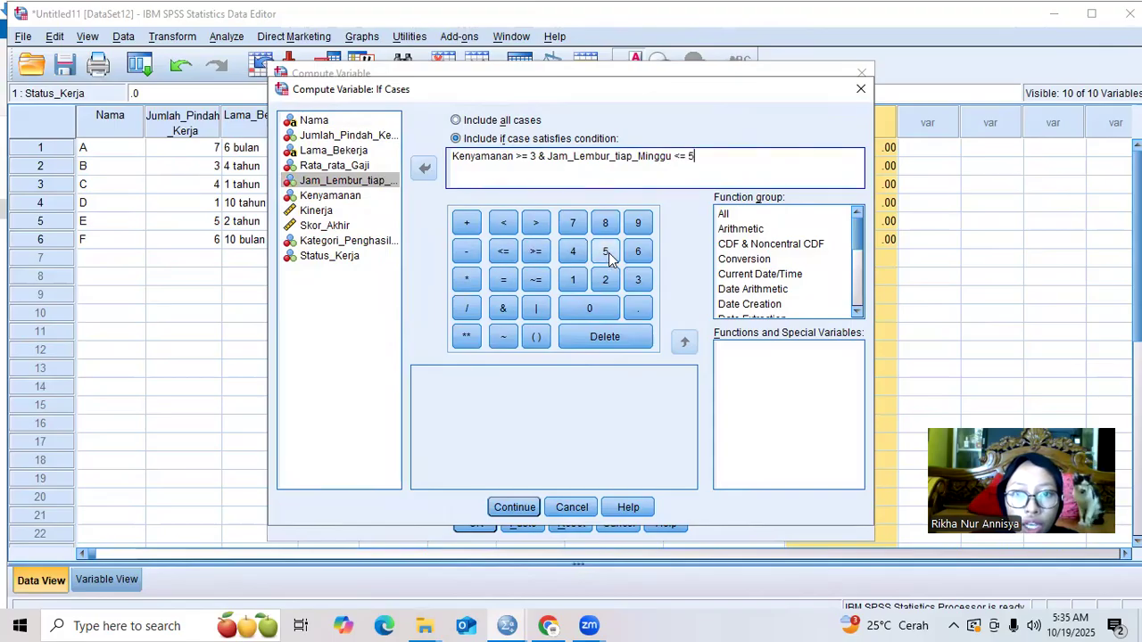
pyautogui.click(515, 507)
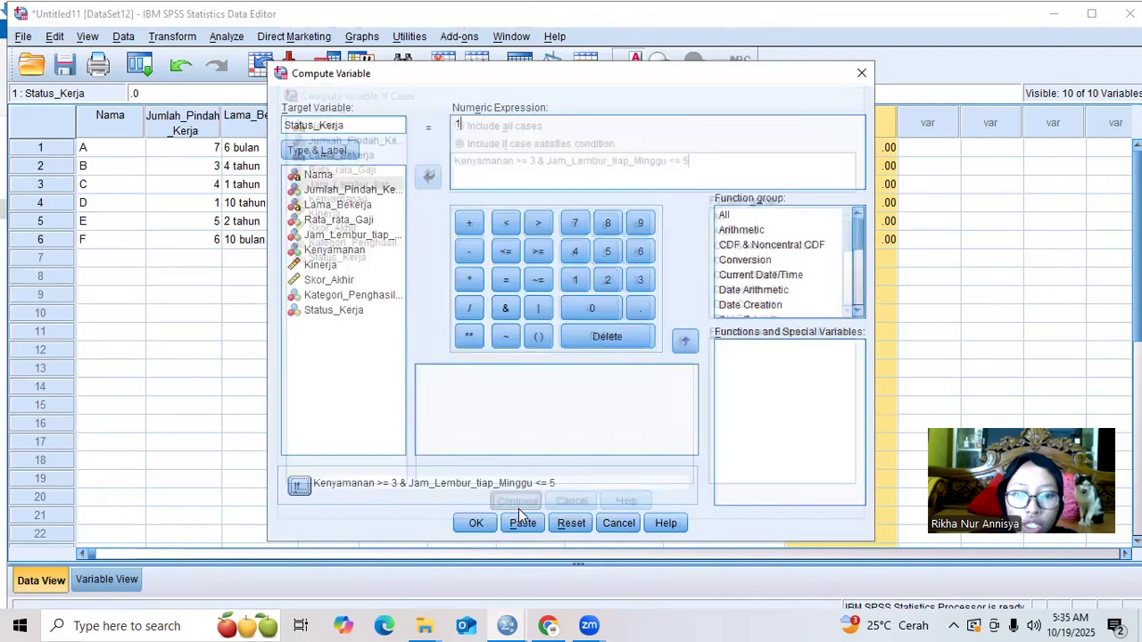
# Run the conditional computation, agree to change the existing Status_Kerja variable, and return to the data sheet
pyautogui.click(476, 524)
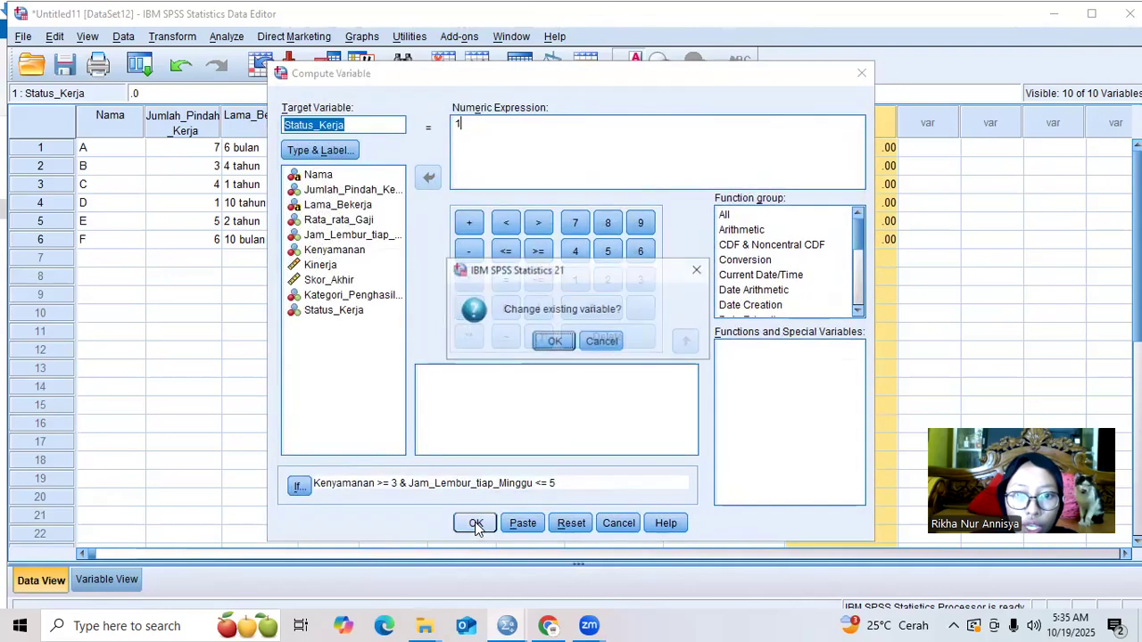
pyautogui.click(552, 342)
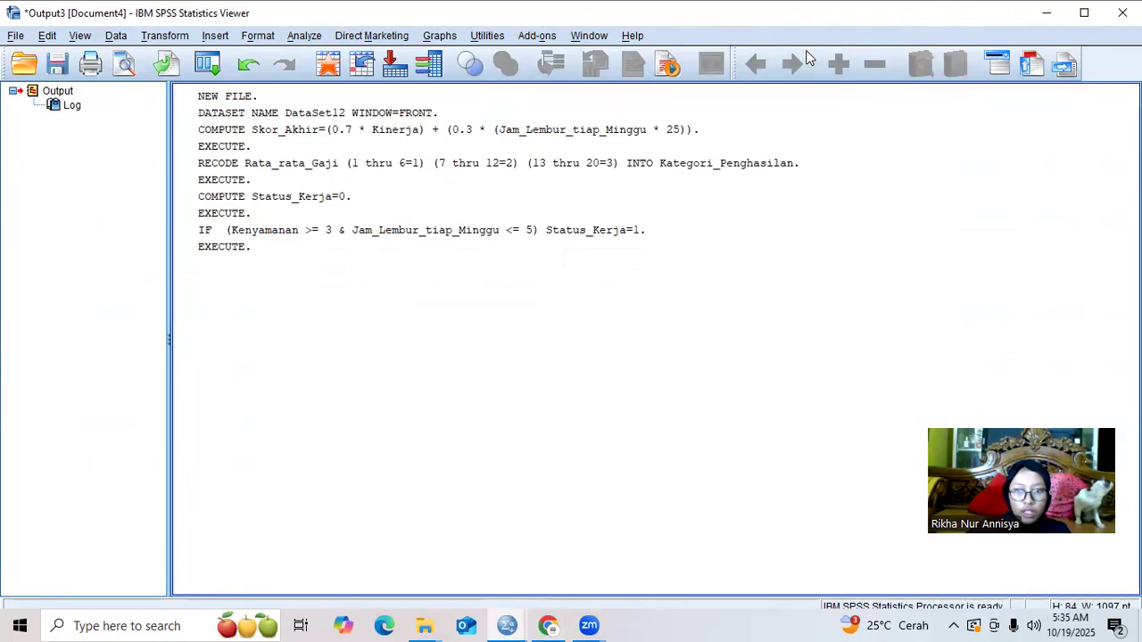
pyautogui.click(1045, 13)
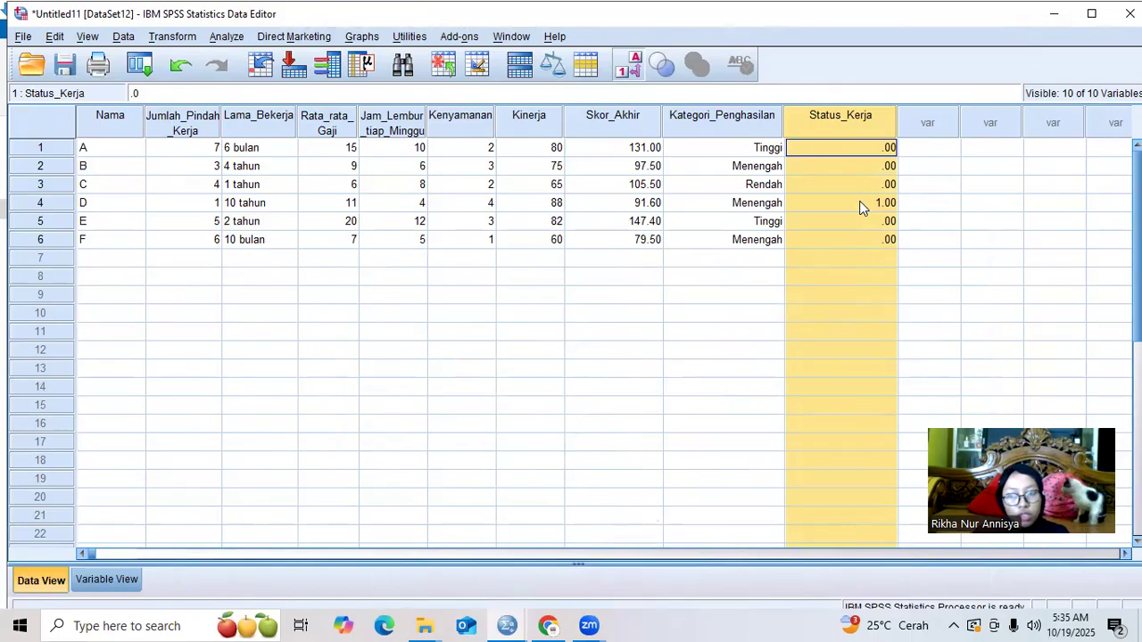
pyautogui.click(890, 150)
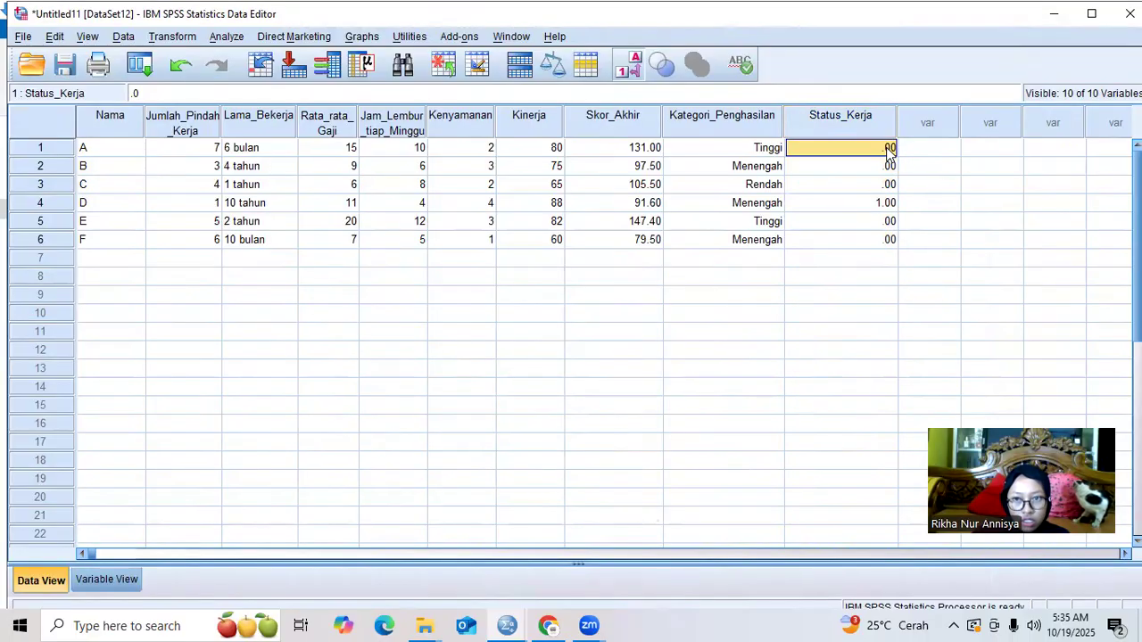
pyautogui.click(912, 152)
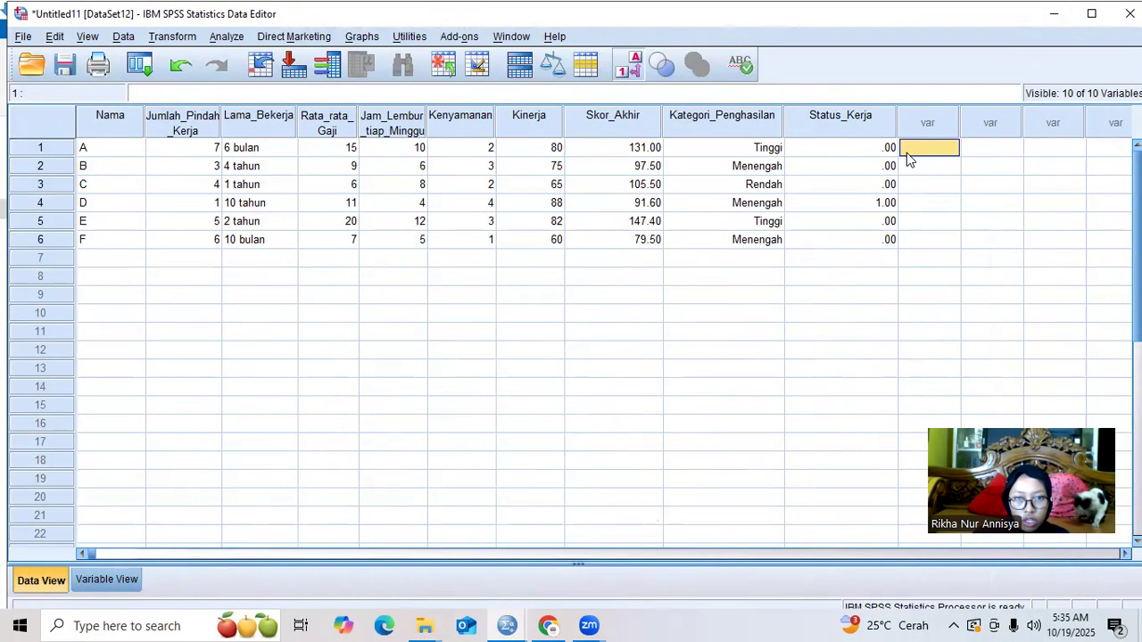
# Open the value labels of Status_Kerja in the variable definitions and add the label Tidak Ideal for value 0
pyautogui.click(127, 579)
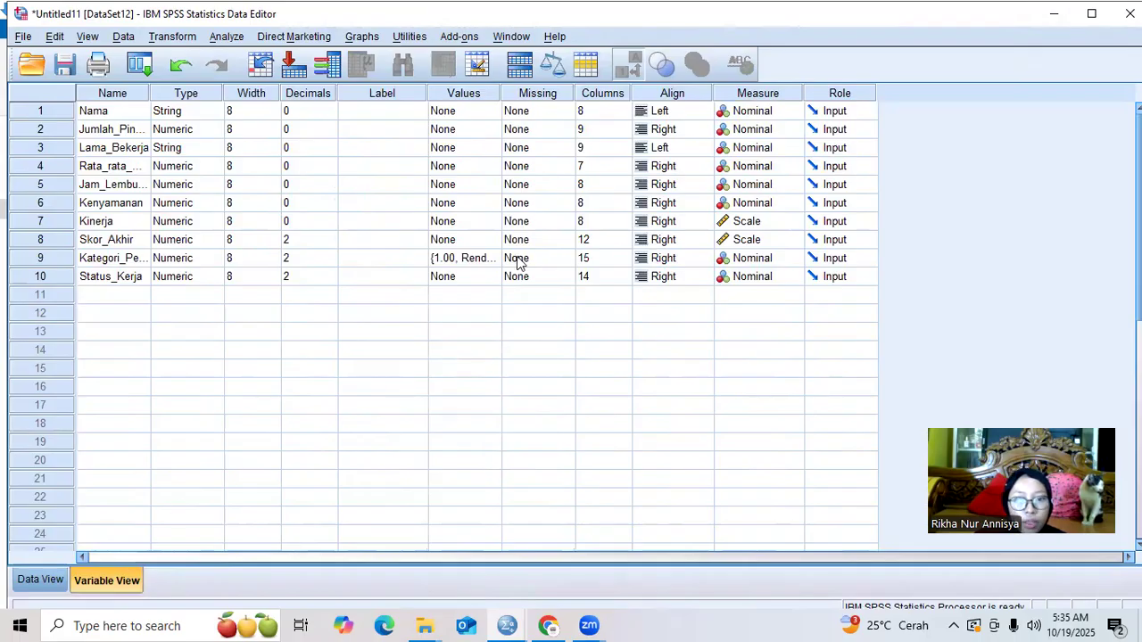
pyautogui.click(486, 279)
pyautogui.click(489, 277)
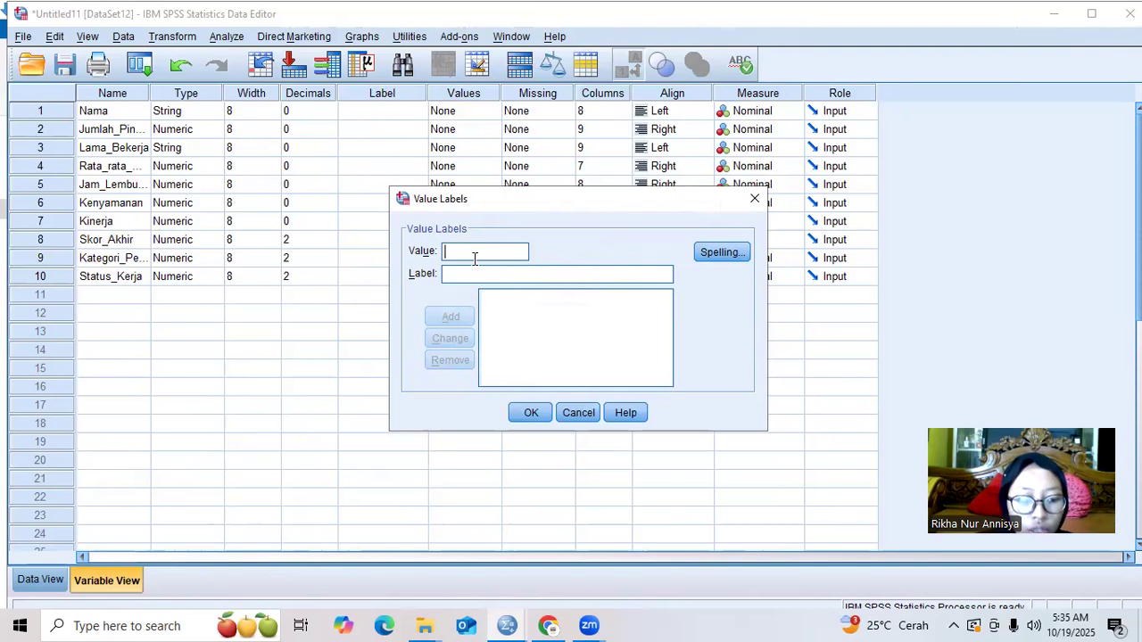
pyautogui.write('0')
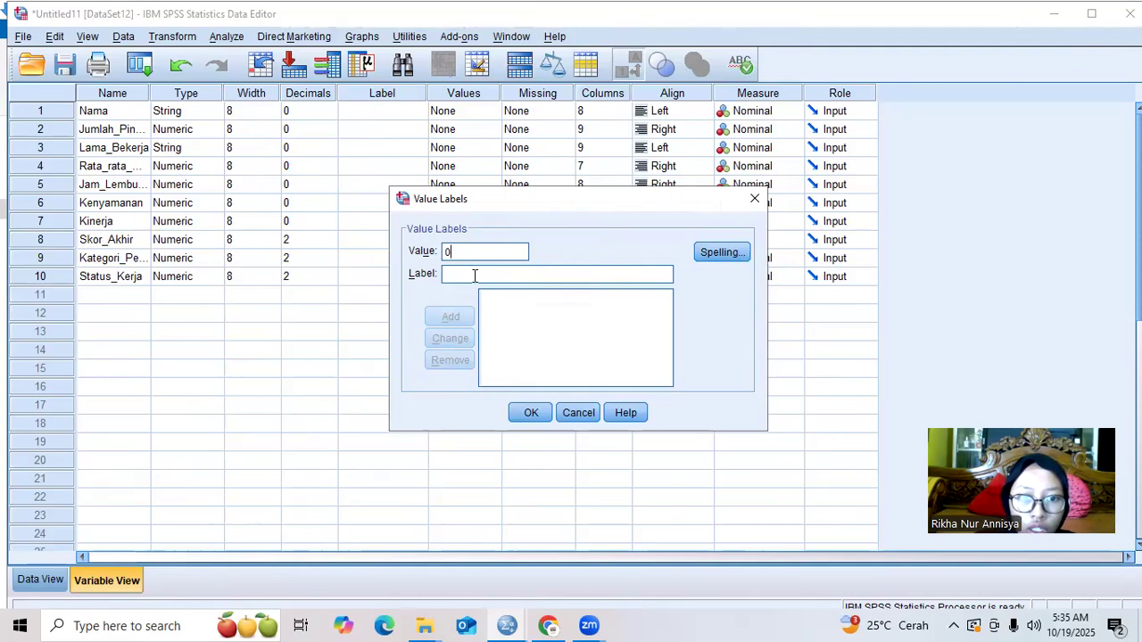
pyautogui.click(475, 276)
pyautogui.write('T')
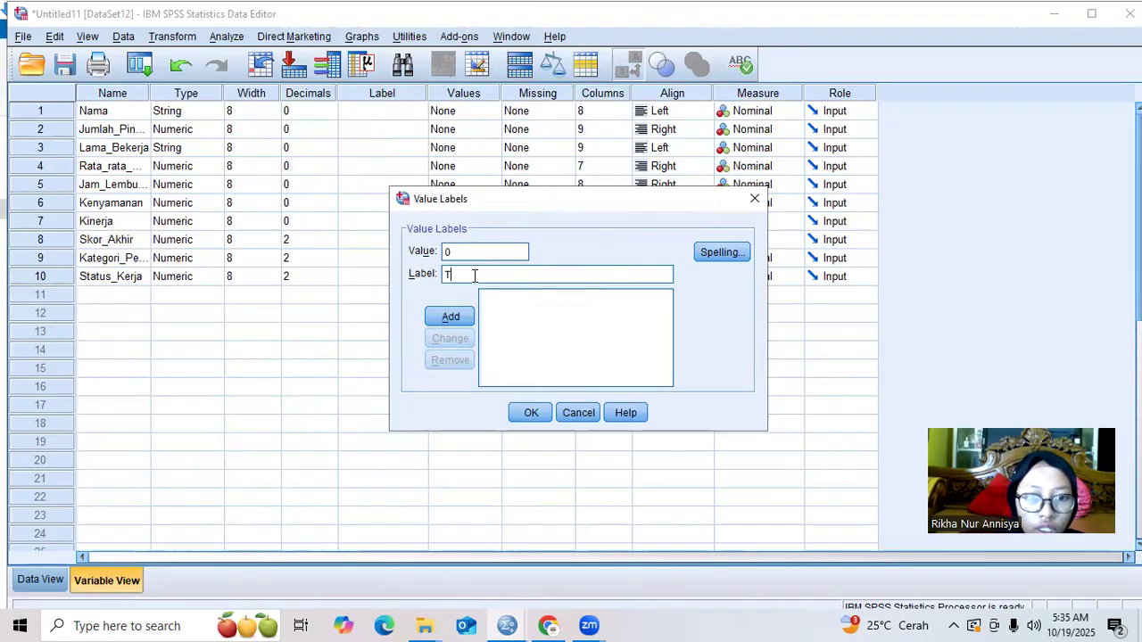
pyautogui.write('idak')
pyautogui.write(' Bea')
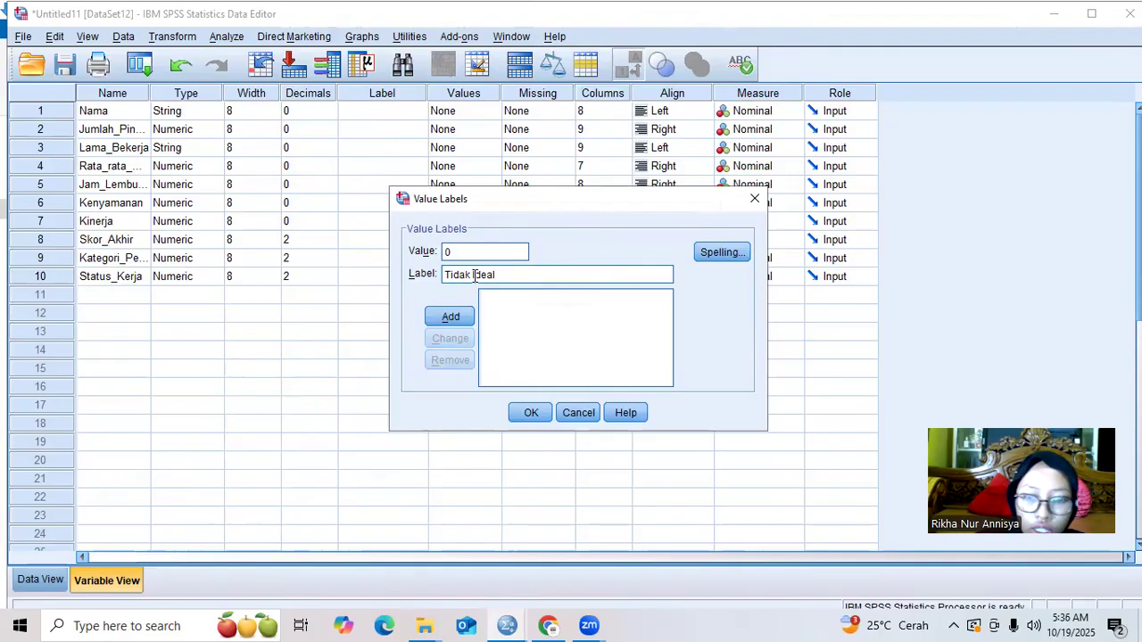
pyautogui.press('Return')
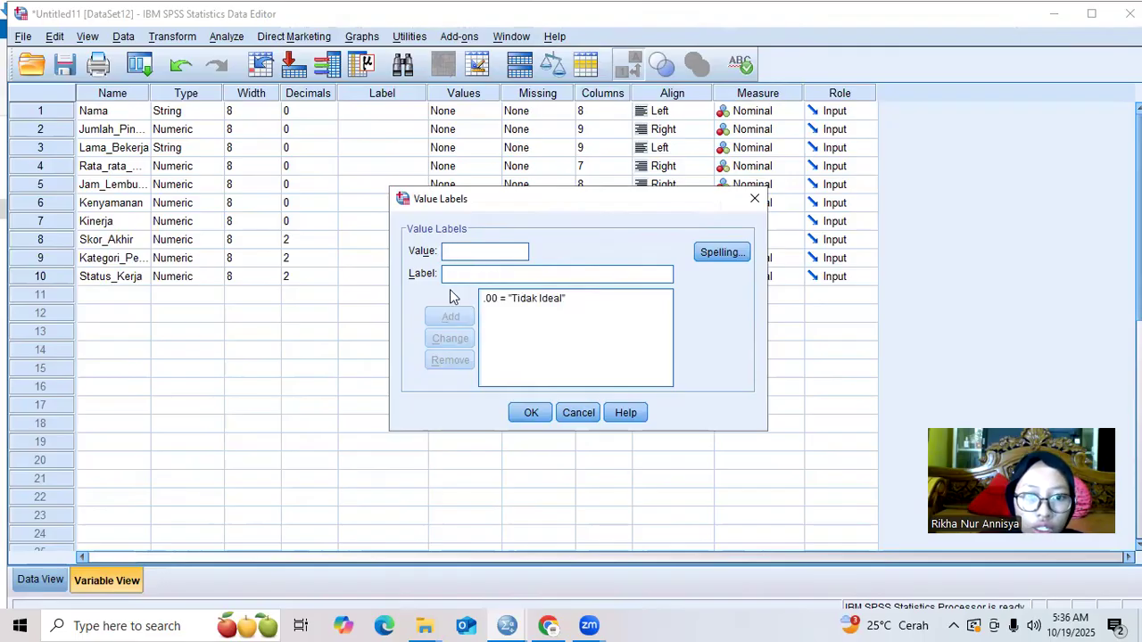
# Add the label Ideal for value 1 of Status_Kerja, accept the value labels, and return to the data sheet
pyautogui.write('1')
pyautogui.click(459, 276)
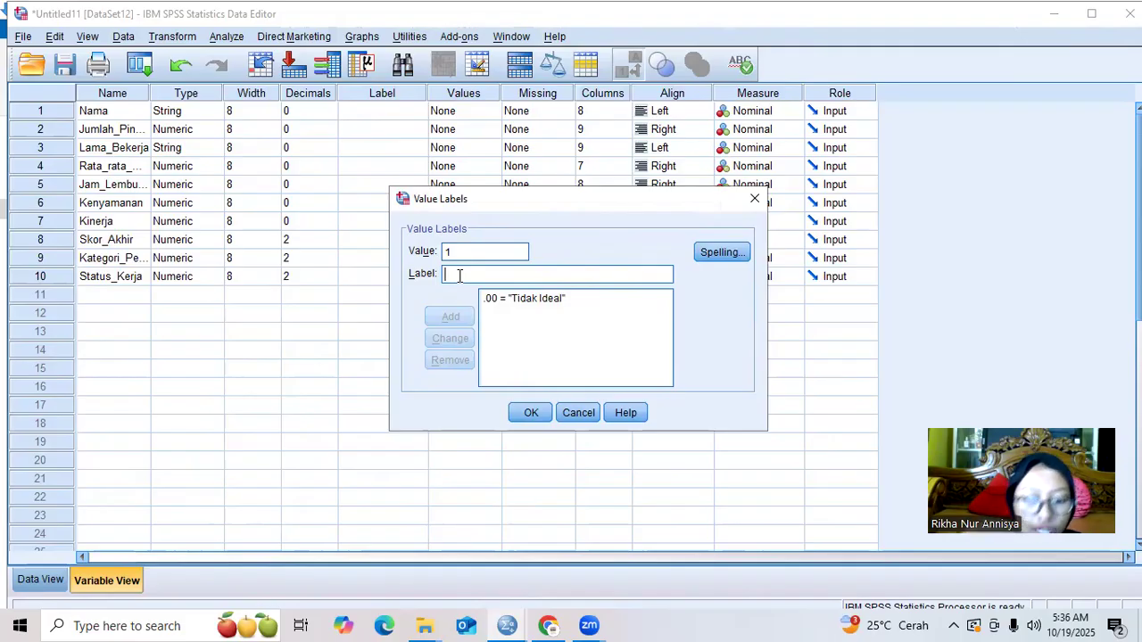
pyautogui.write('Ideal')
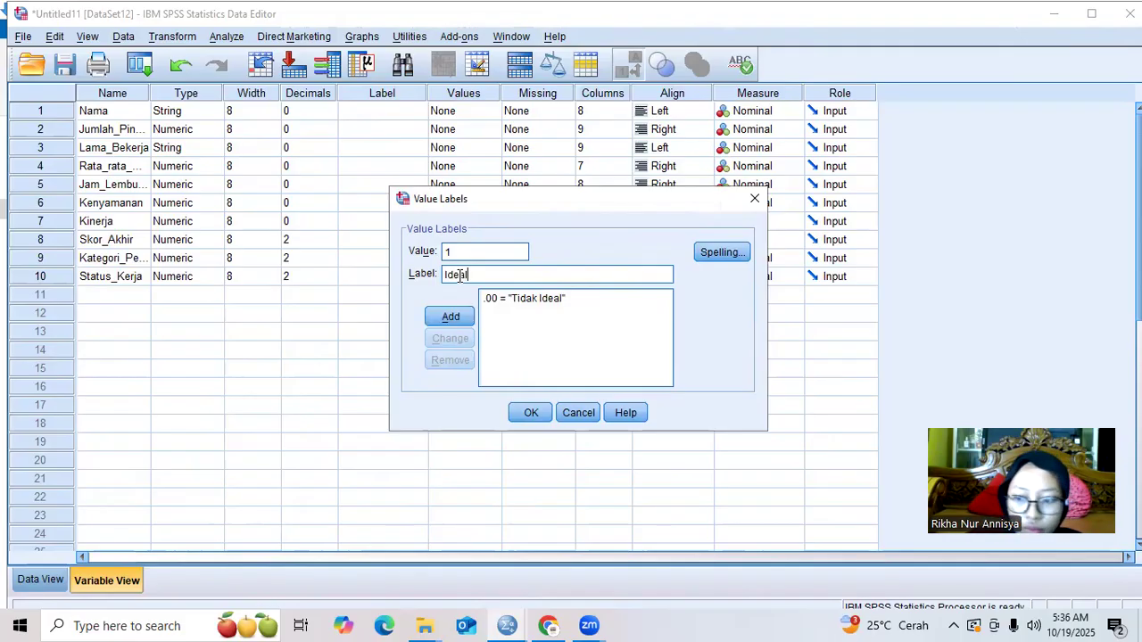
pyautogui.press('Return')
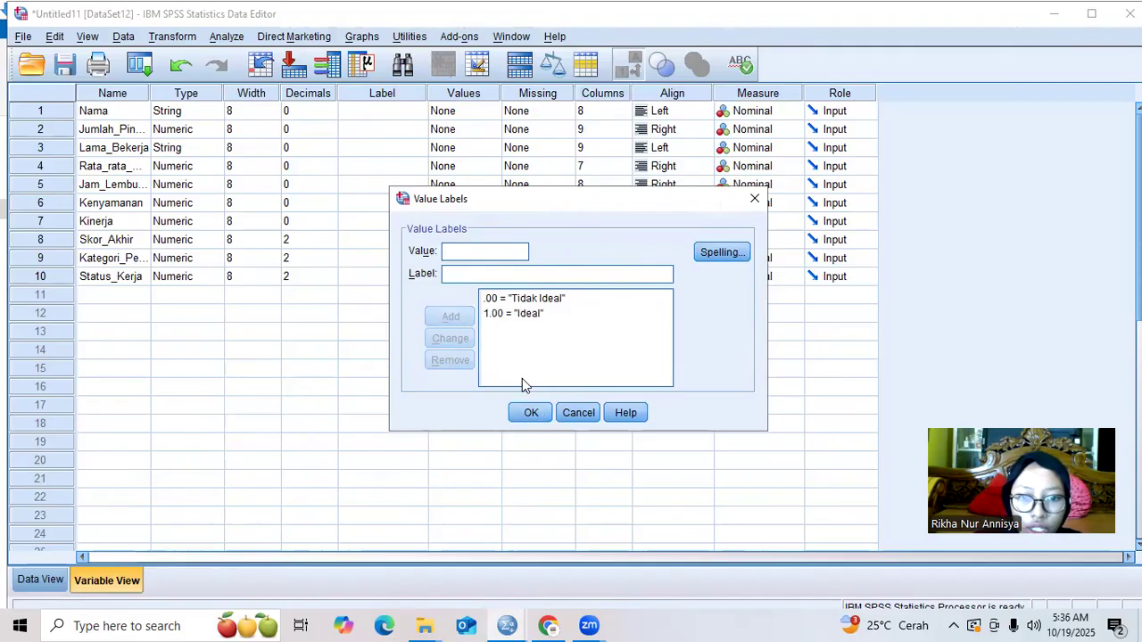
pyautogui.click(532, 412)
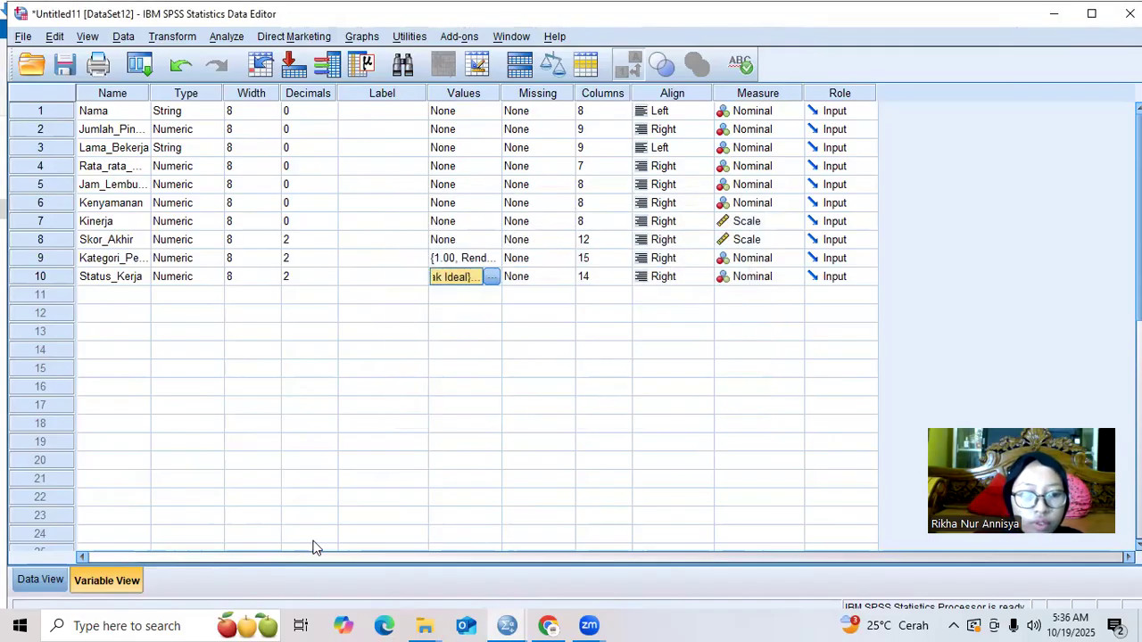
pyautogui.click(55, 580)
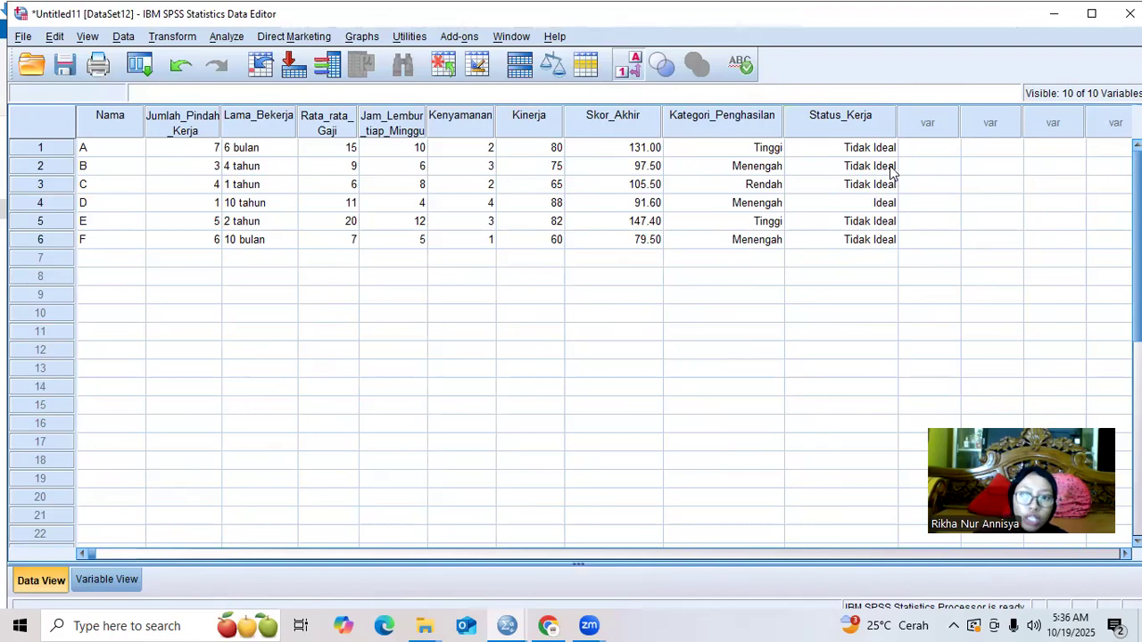
pyautogui.click(915, 155)
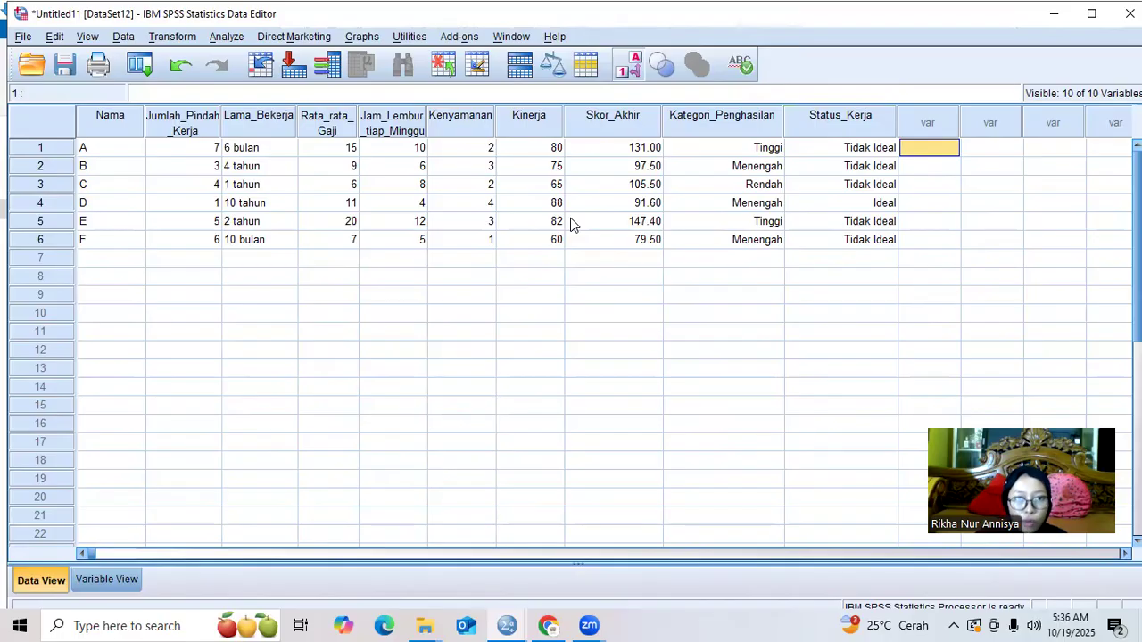
# Start a Frequencies analysis and include the variables Rata_rata_Gaji, Kenyamanan, Kinerja and Skor_Akhir
pyautogui.click(228, 39)
pyautogui.moveTo(291, 79)
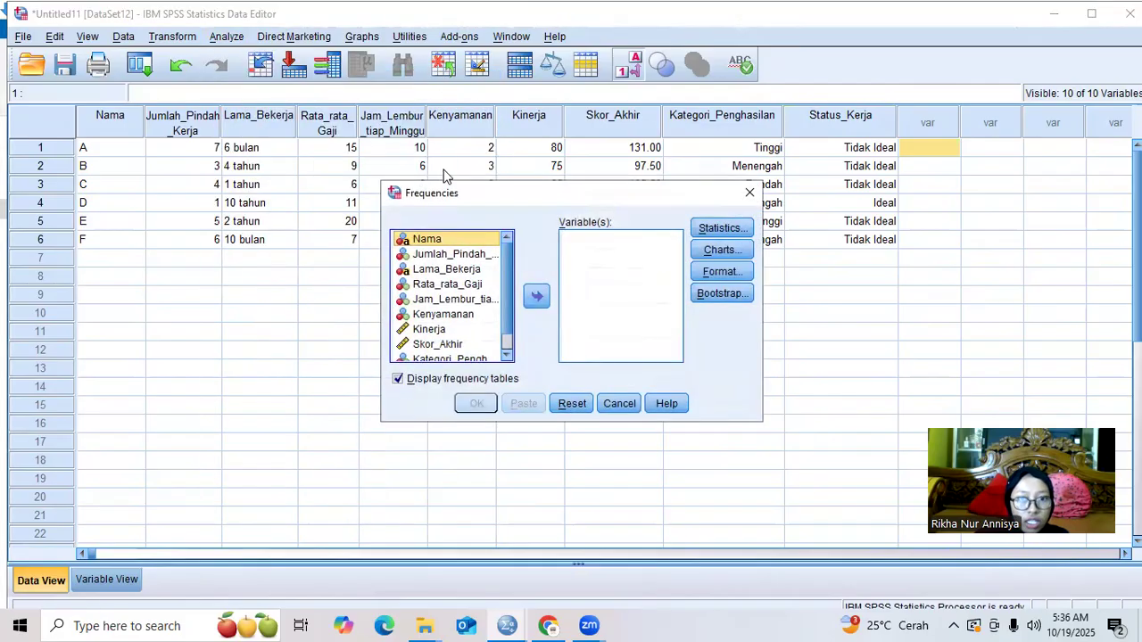
pyautogui.click(455, 286)
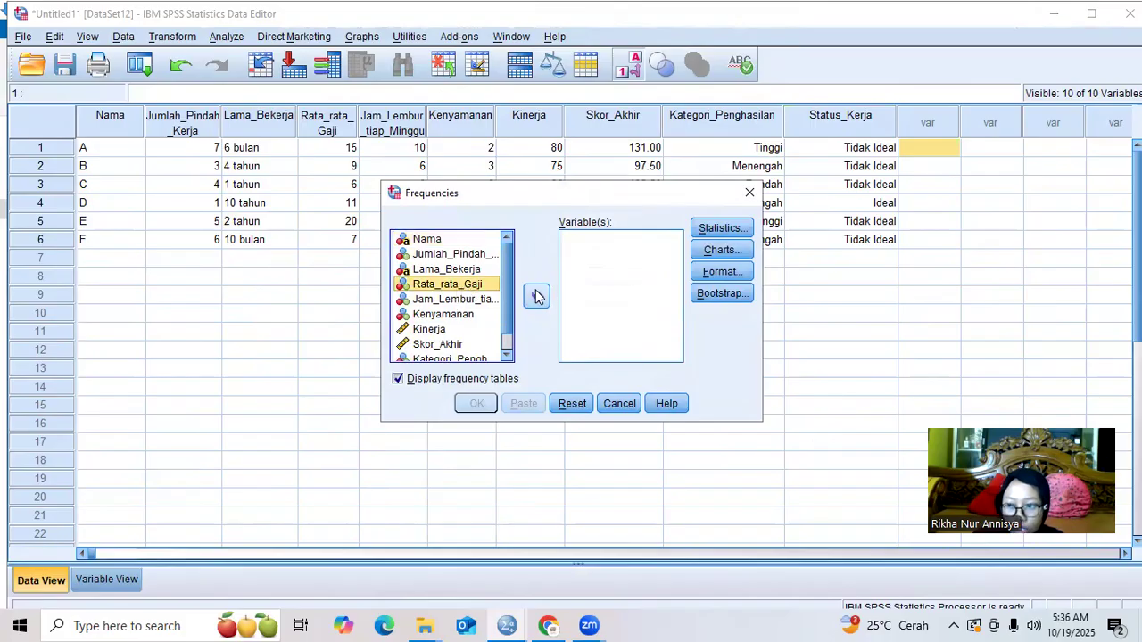
pyautogui.click(536, 297)
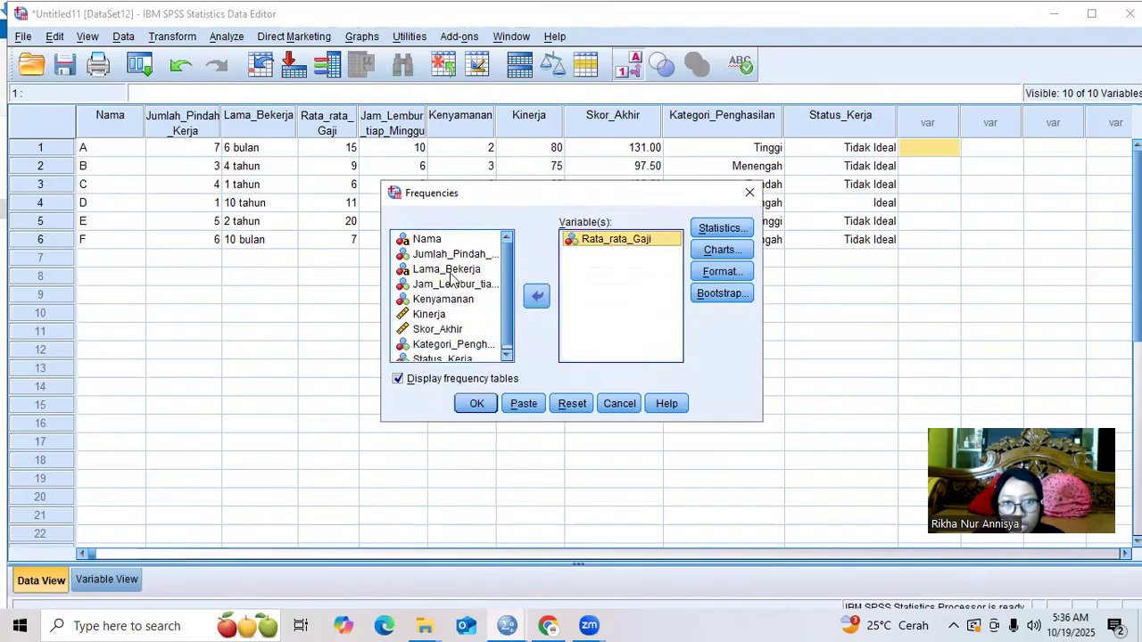
pyautogui.click(463, 299)
pyautogui.click(536, 296)
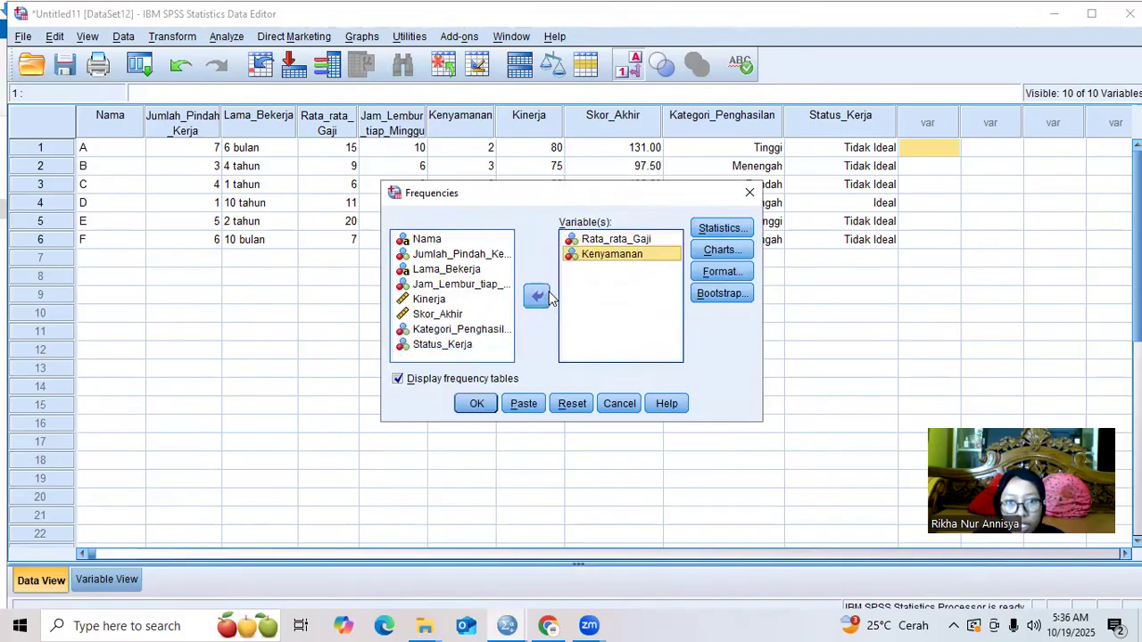
pyautogui.click(462, 303)
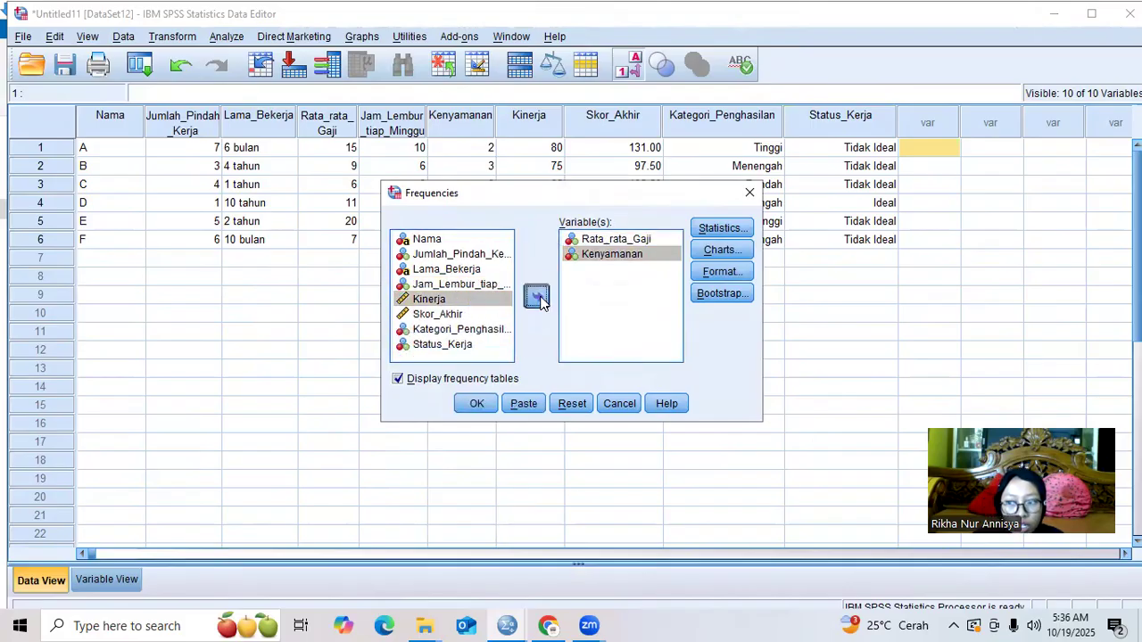
pyautogui.click(537, 296)
pyautogui.click(498, 299)
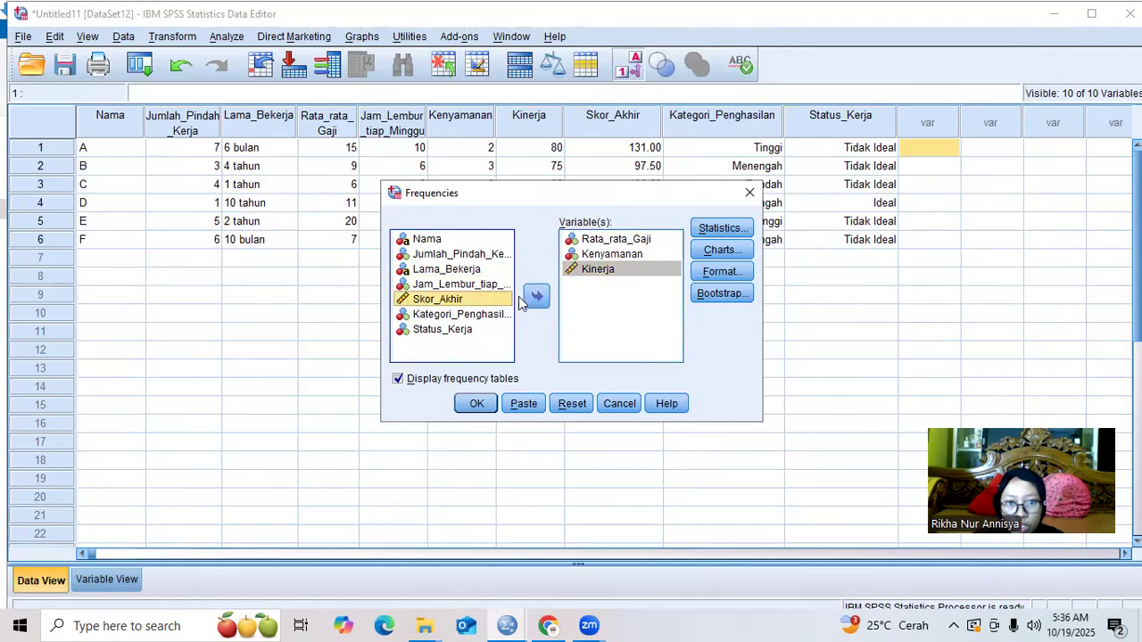
pyautogui.click(536, 296)
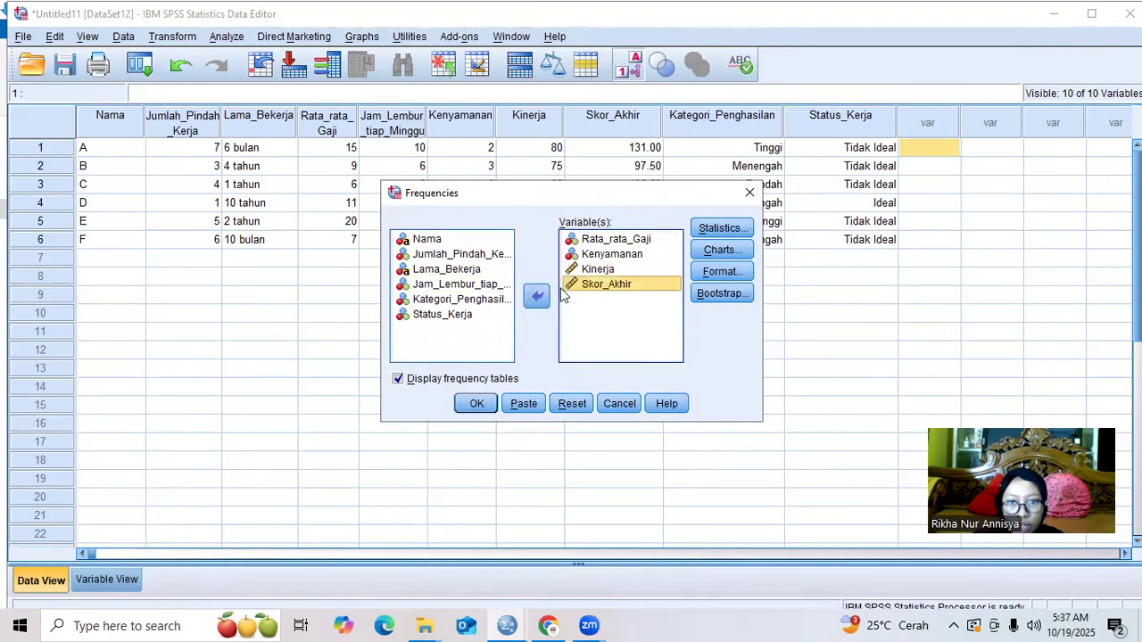
# Request mean, median, minimum, maximum and standard deviation for the chosen variables, and run the Frequencies analysis
pyautogui.click(705, 231)
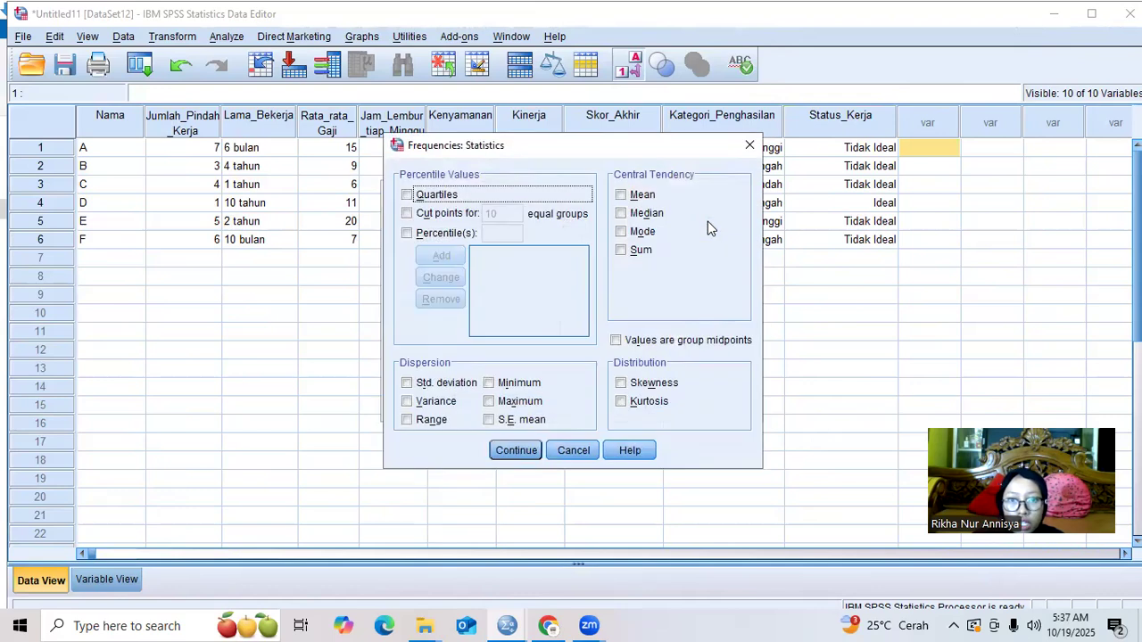
pyautogui.click(621, 195)
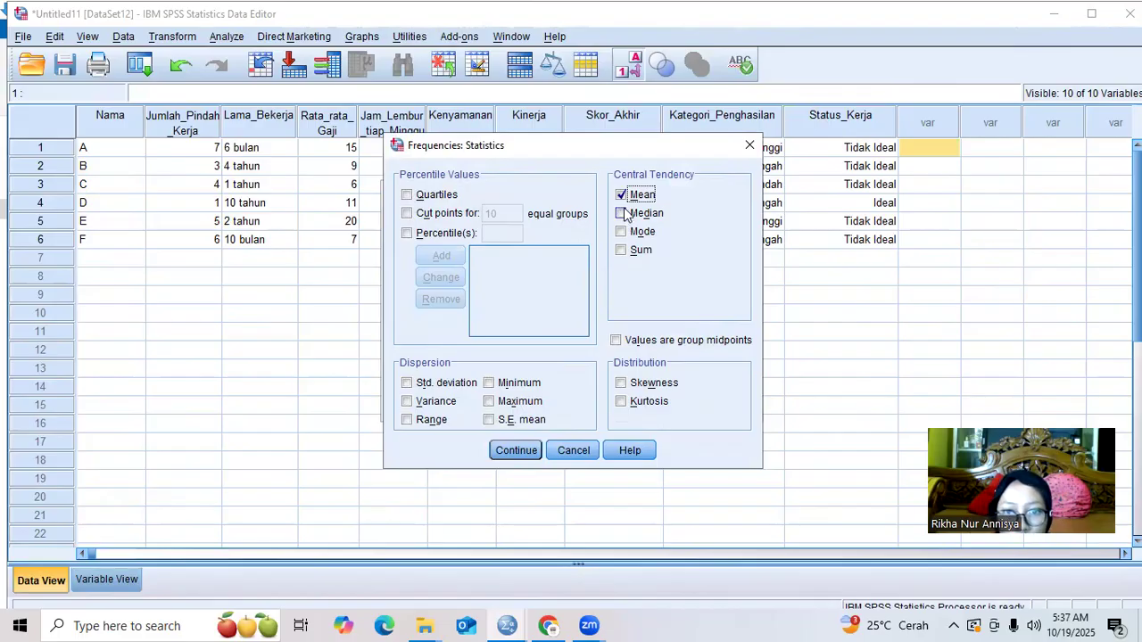
pyautogui.click(623, 214)
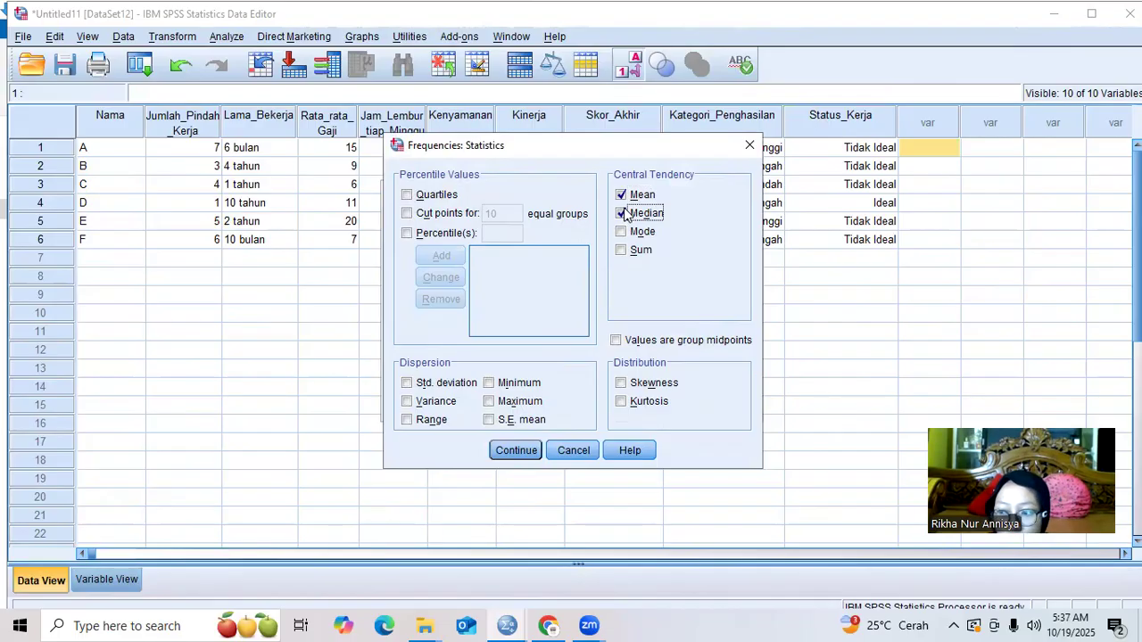
pyautogui.click(490, 382)
pyautogui.click(490, 402)
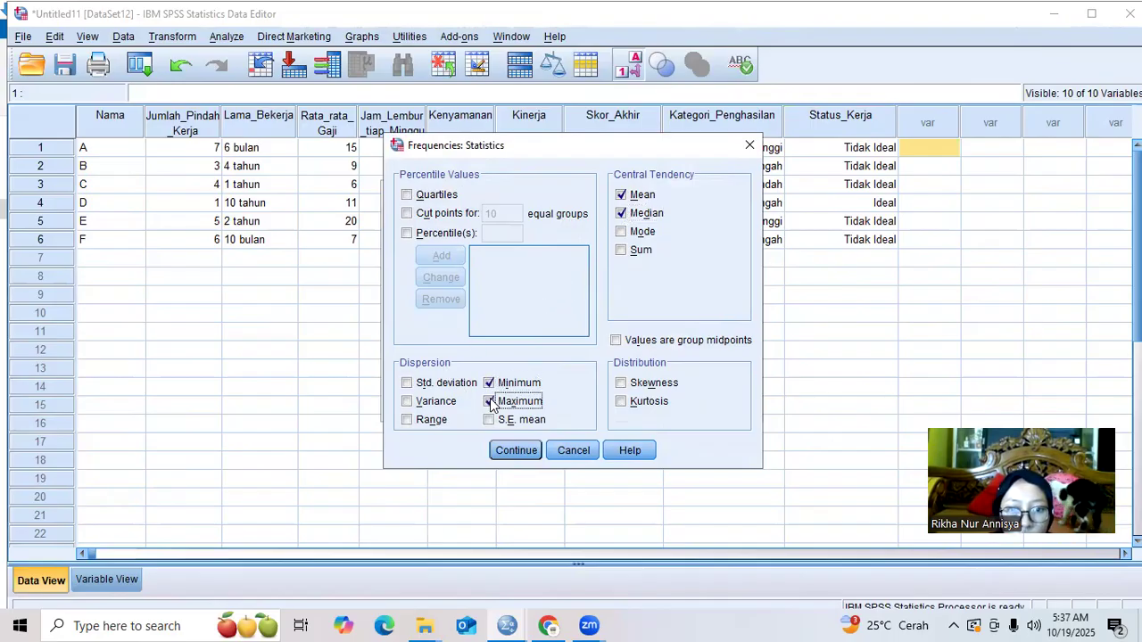
pyautogui.click(408, 383)
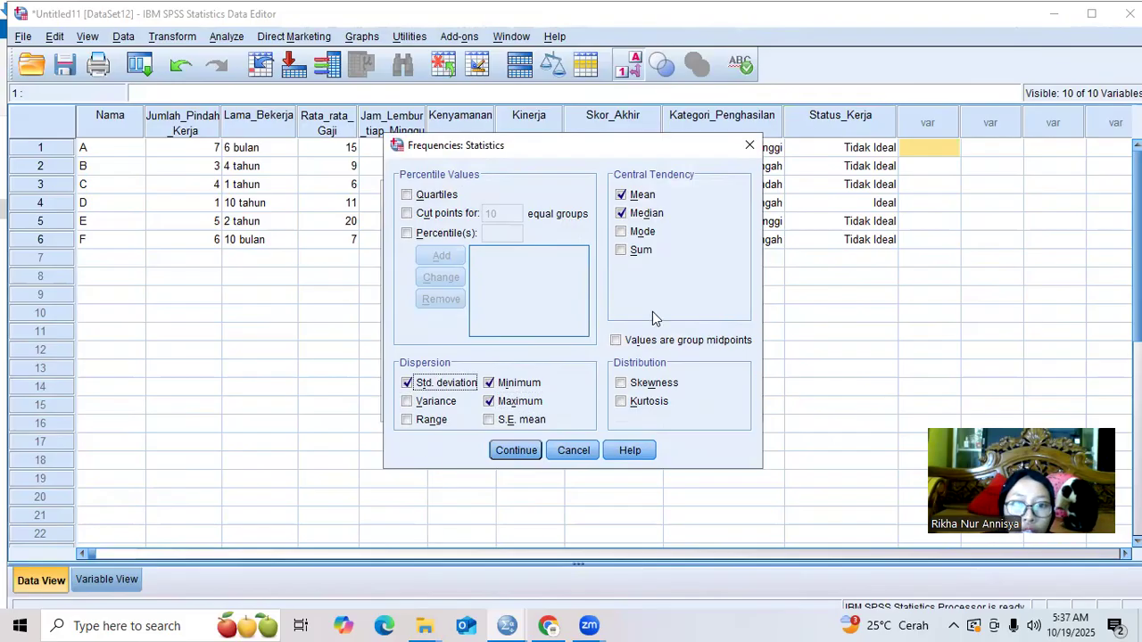
pyautogui.click(511, 451)
pyautogui.click(475, 403)
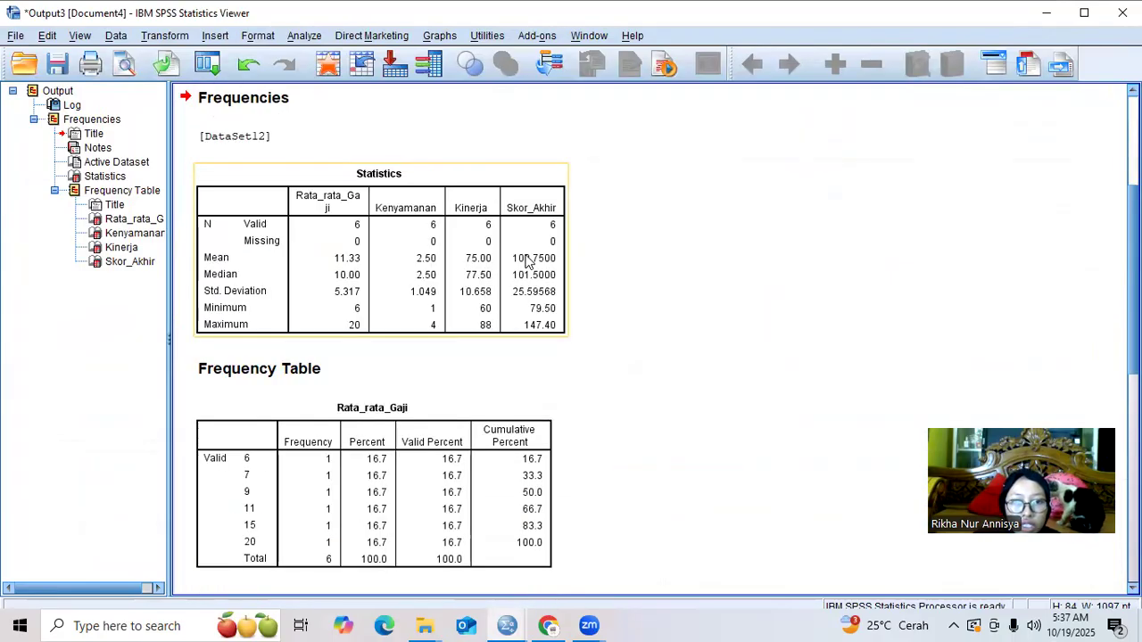
# Start a simple bar chart with summaries for groups of cases and assign Nama to the category axis
pyautogui.scroll(-1, 526, 260)
pyautogui.scroll(-1, 527, 261)
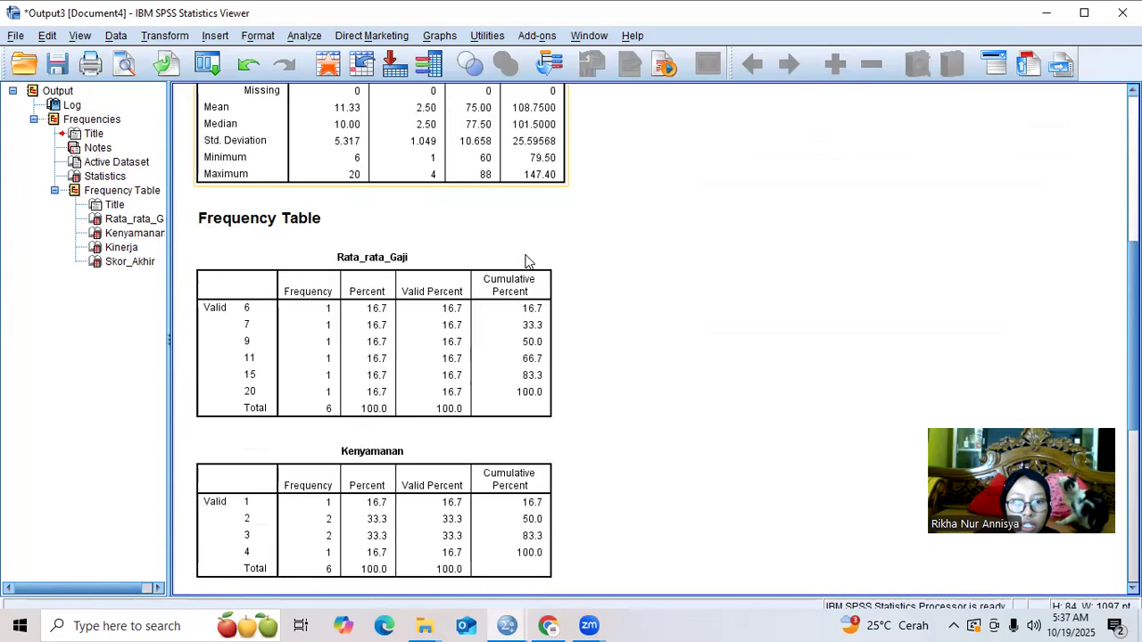
pyautogui.scroll(-5, 526, 261)
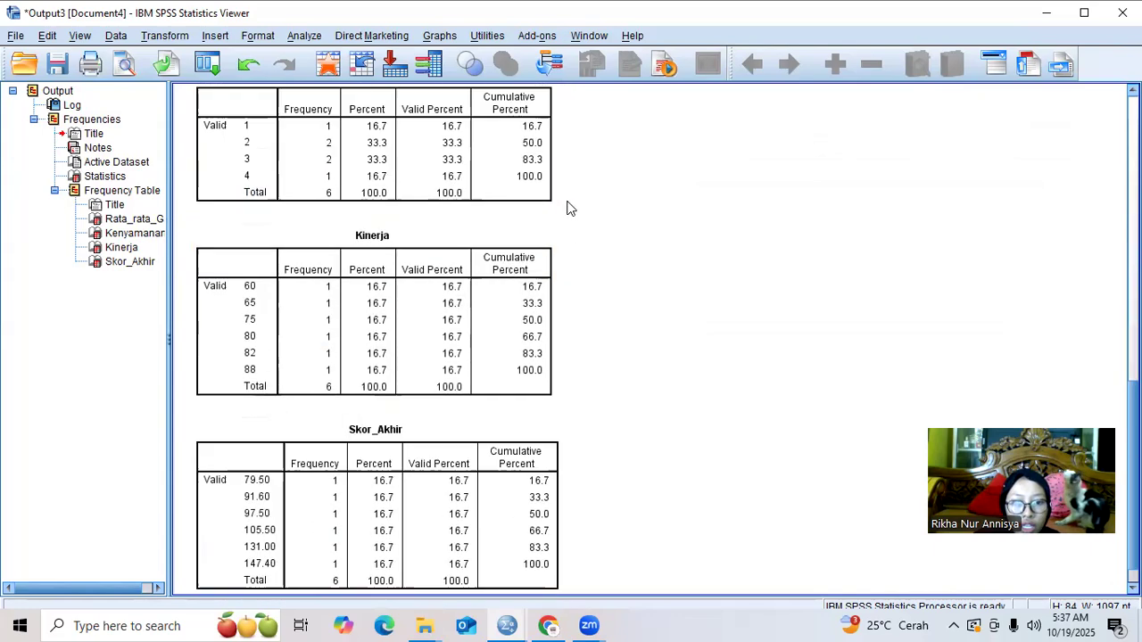
pyautogui.scroll(9, 571, 207)
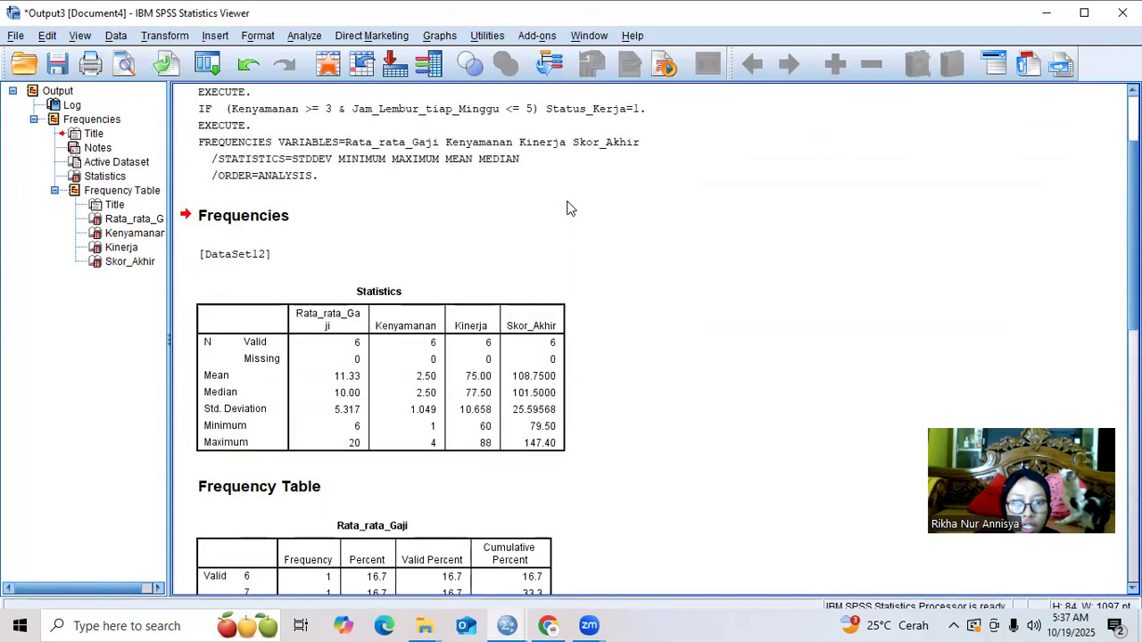
pyautogui.scroll(-9, 572, 208)
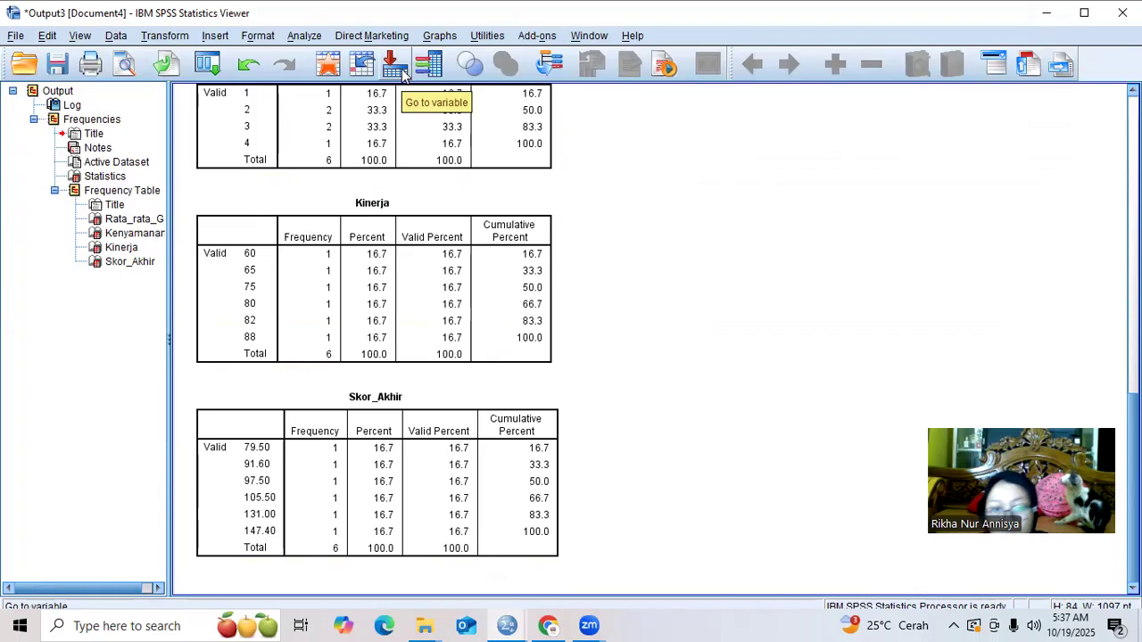
pyautogui.click(441, 39)
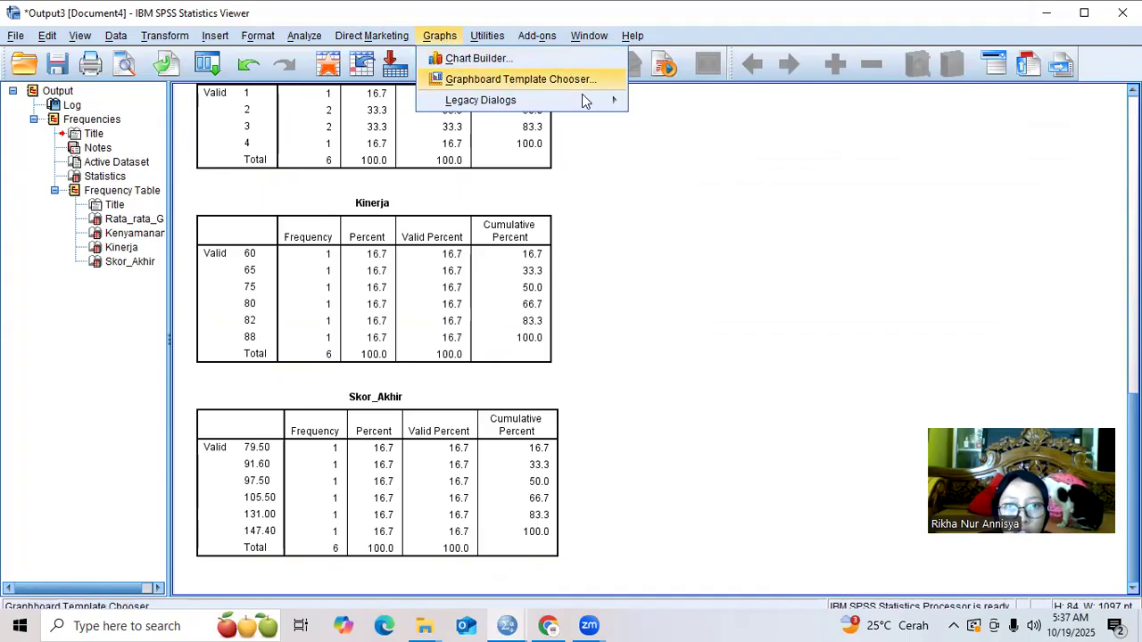
pyautogui.moveTo(588, 106)
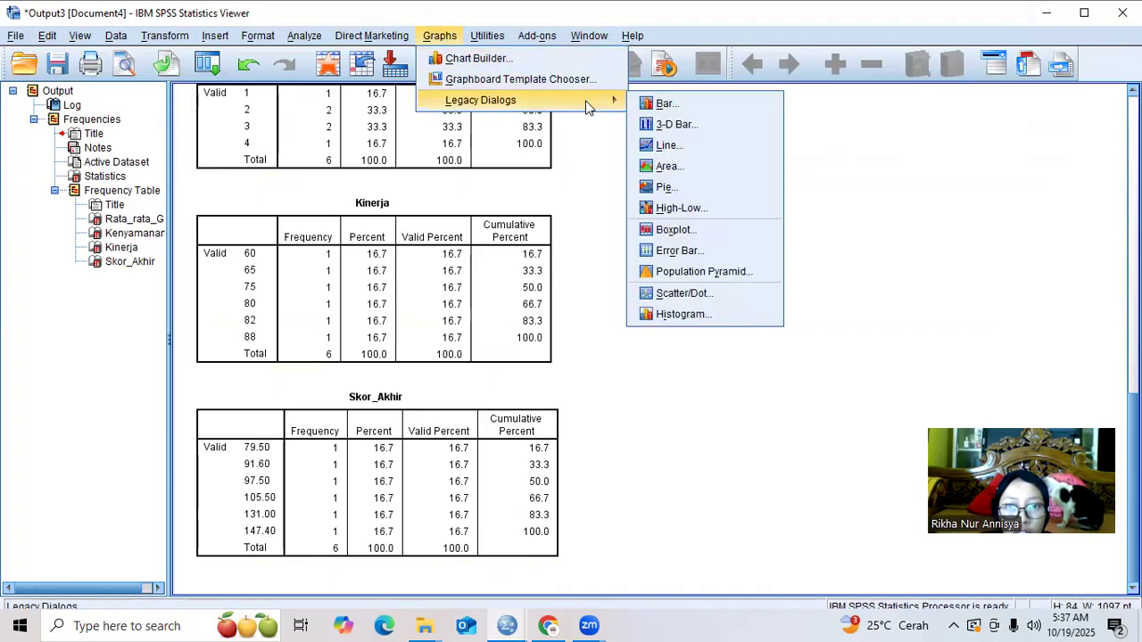
pyautogui.click(661, 106)
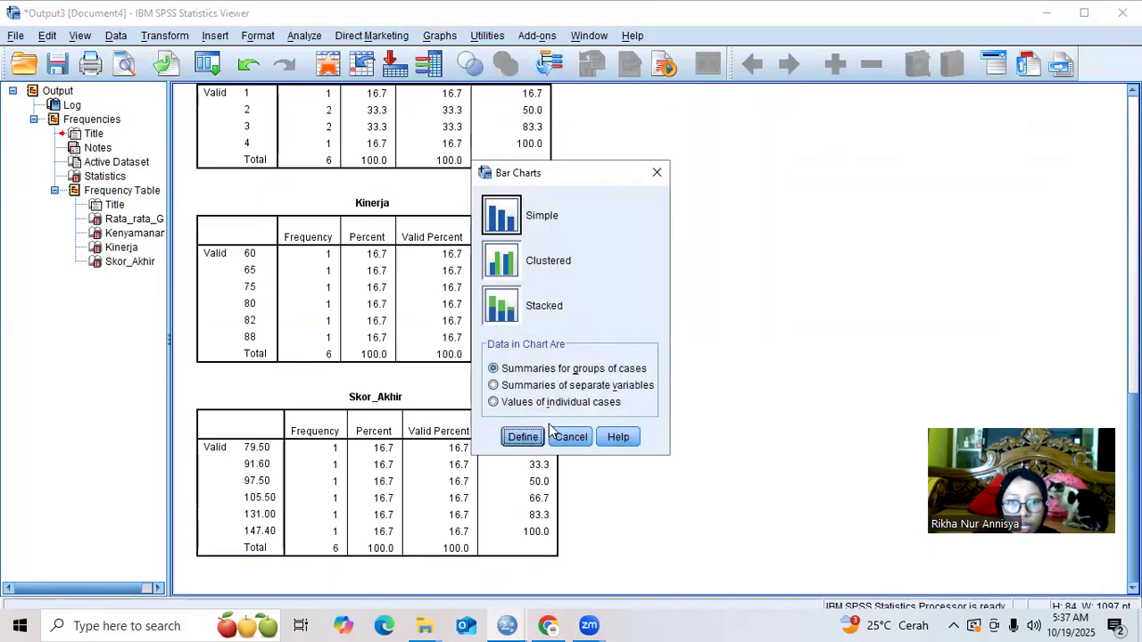
pyautogui.click(523, 437)
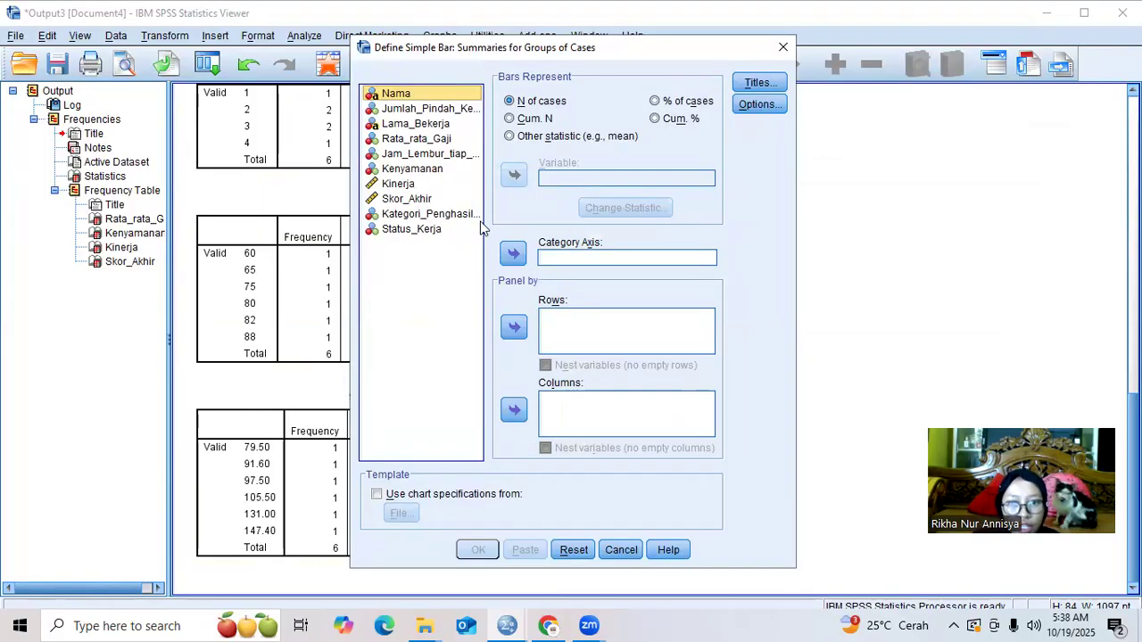
pyautogui.click(561, 258)
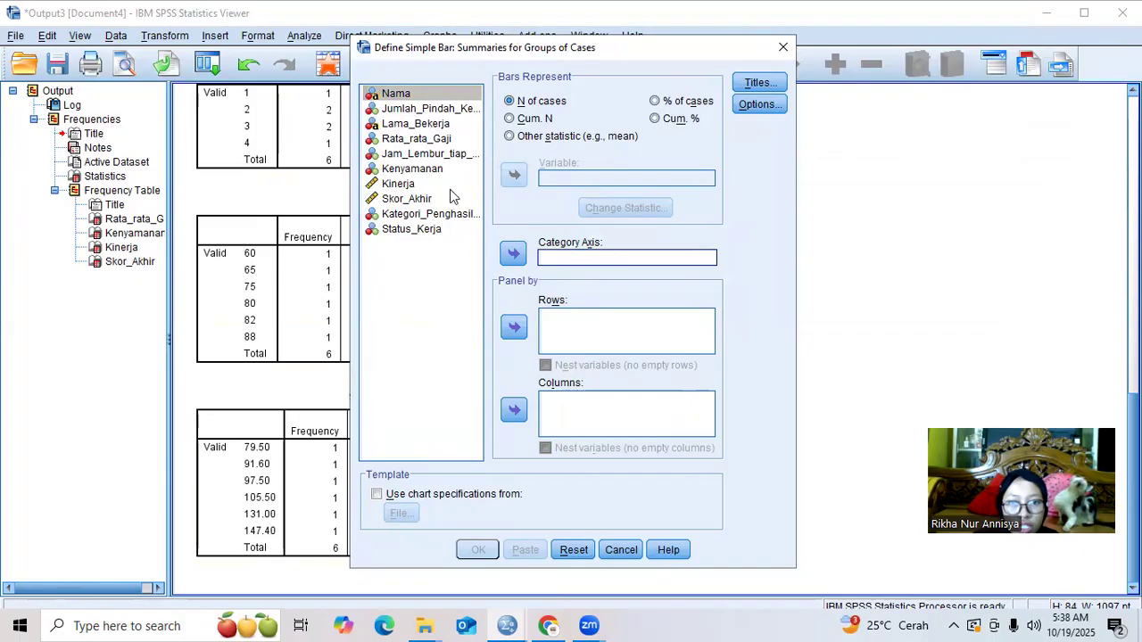
pyautogui.click(514, 255)
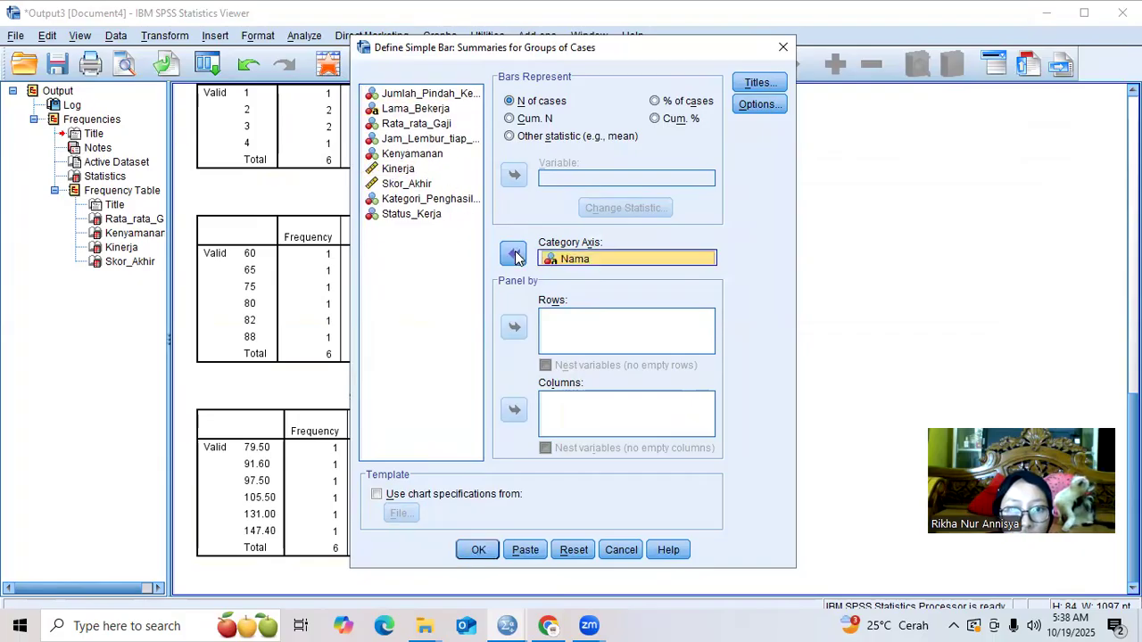
# Make the bars represent the mean of Rata_rata_Gaji and generate the bar chart
pyautogui.click(510, 136)
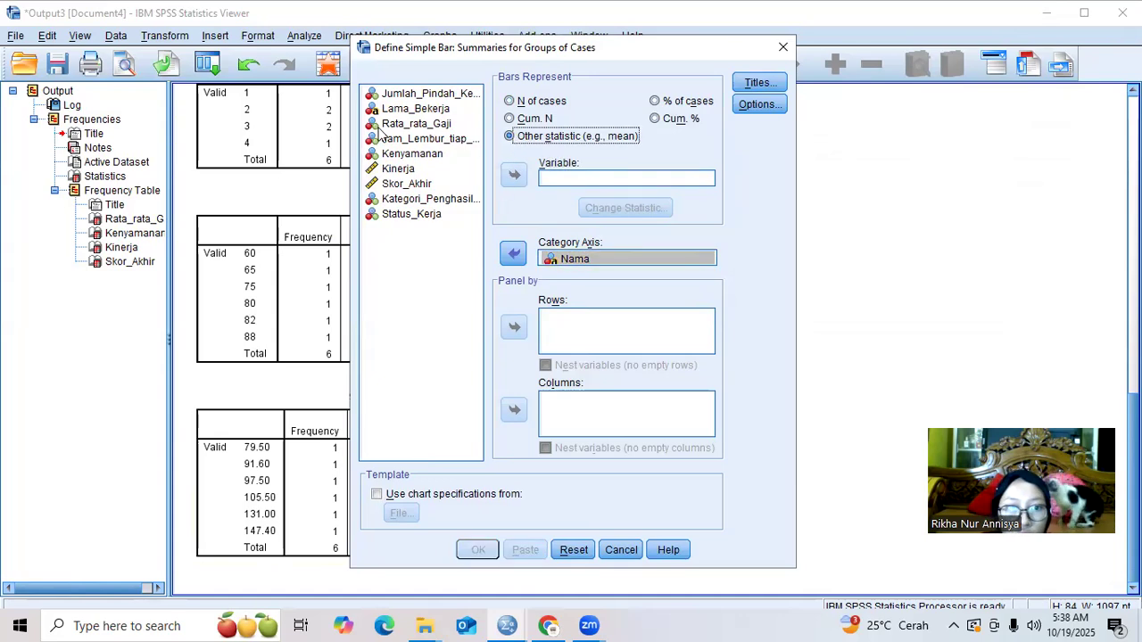
pyautogui.click(409, 124)
pyautogui.click(514, 175)
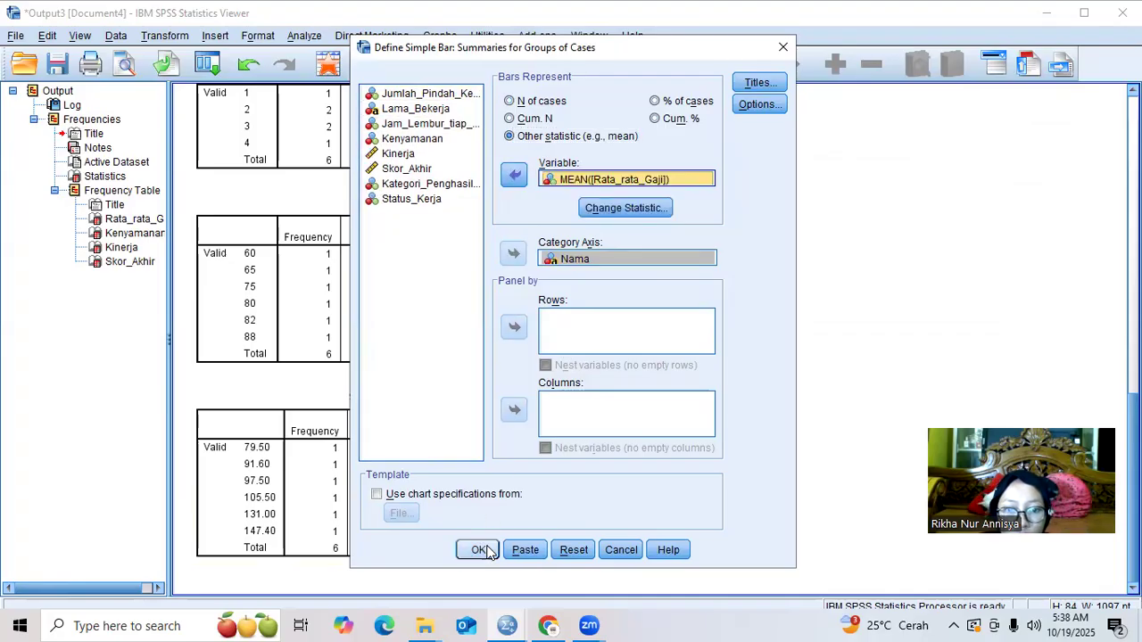
pyautogui.click(486, 549)
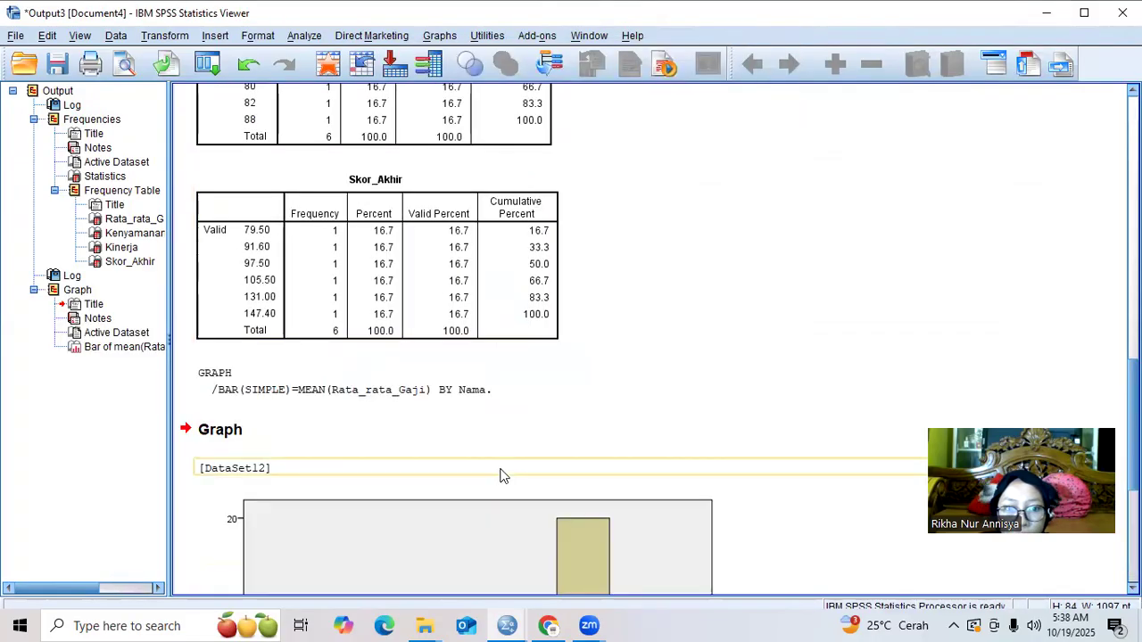
pyautogui.scroll(-3, 491, 443)
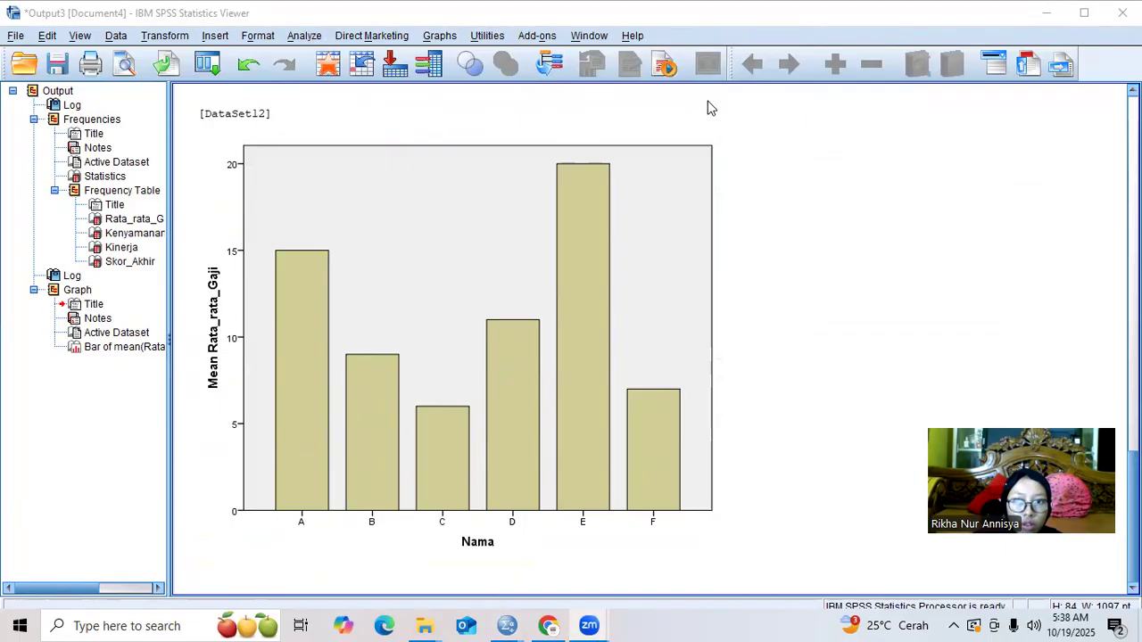
# Generate a pie chart using summaries for groups of cases, with slices defined by Status_Kerja and representing N of cases
pyautogui.click(451, 39)
pyautogui.moveTo(581, 105)
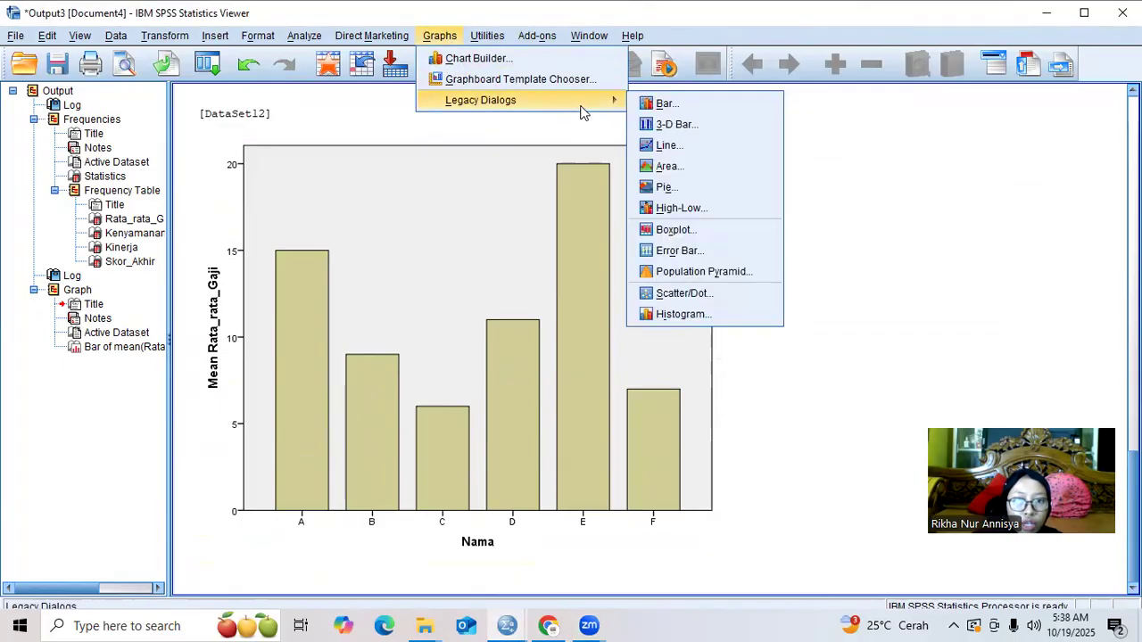
pyautogui.click(665, 187)
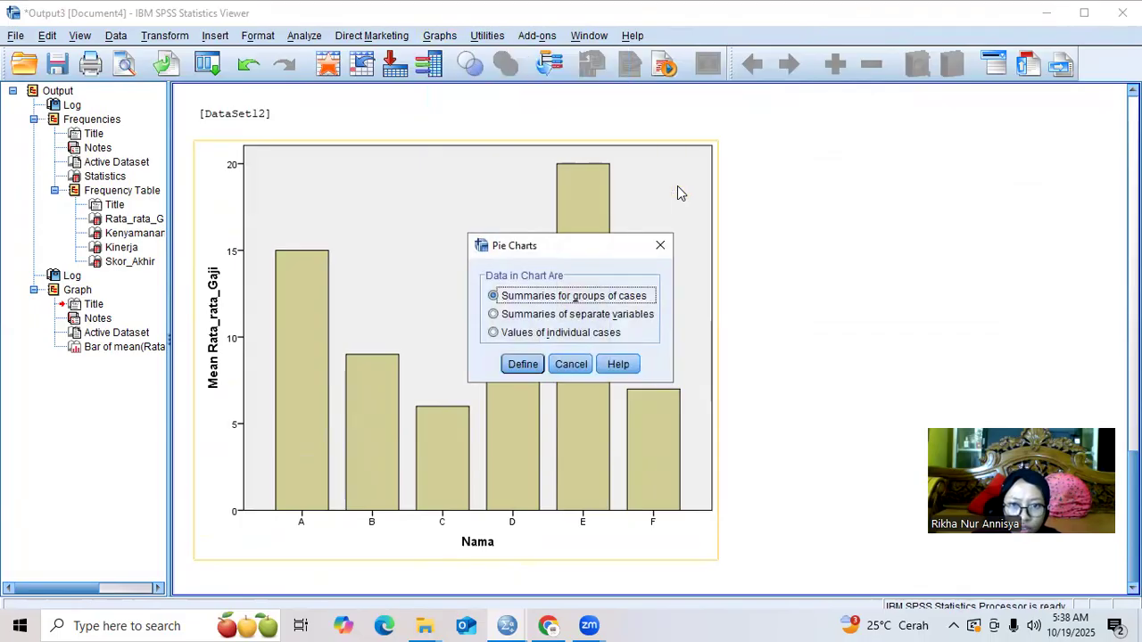
pyautogui.click(522, 364)
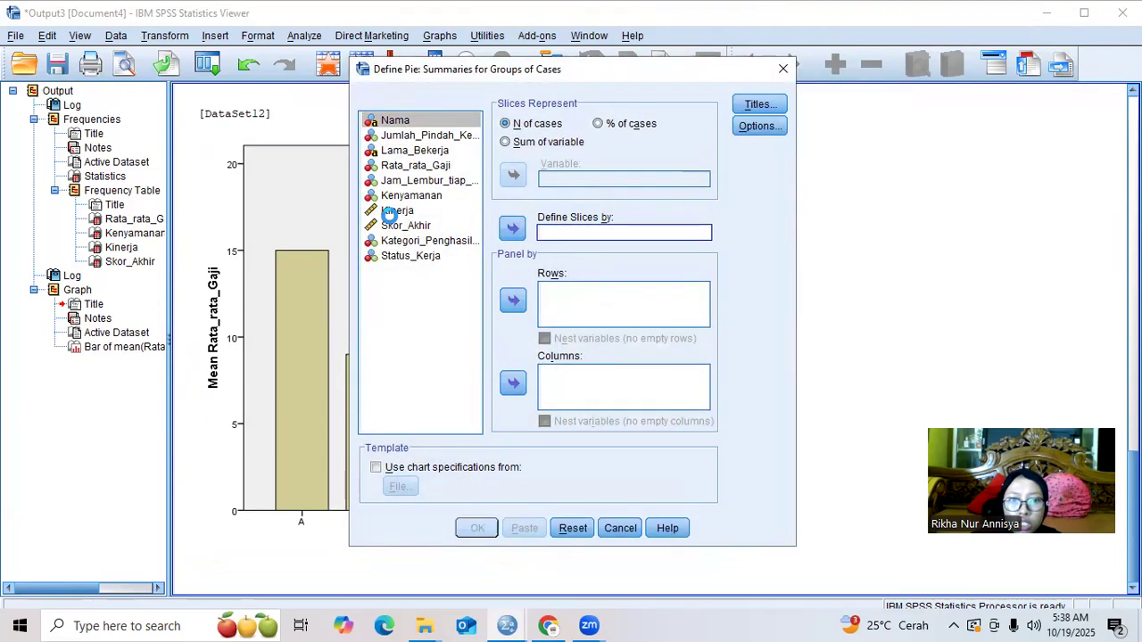
pyautogui.click(443, 253)
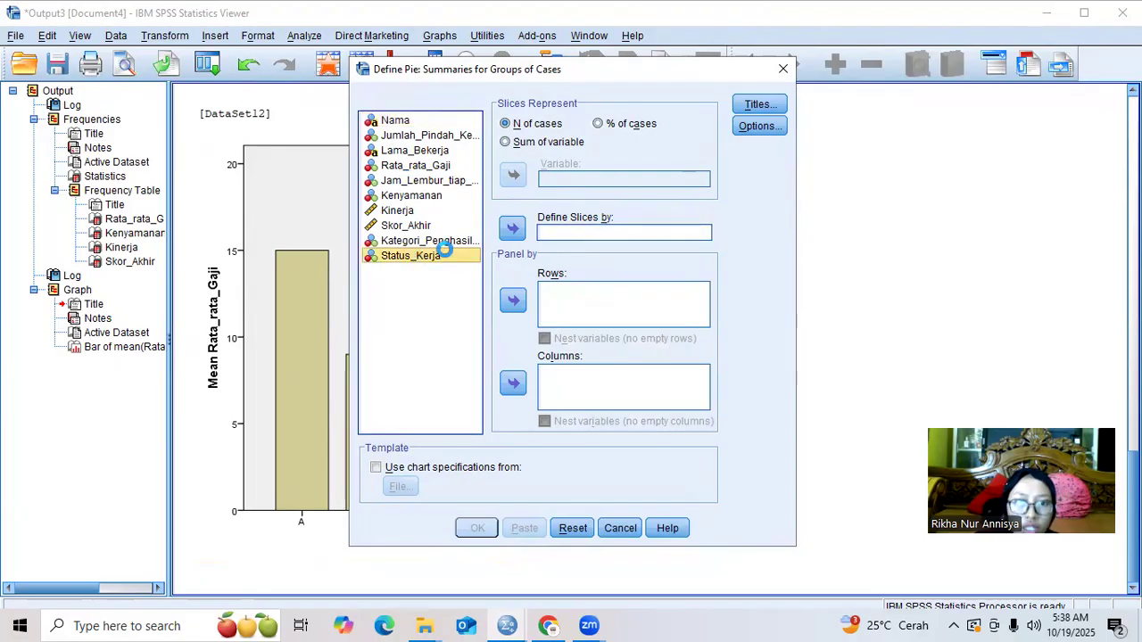
pyautogui.click(512, 229)
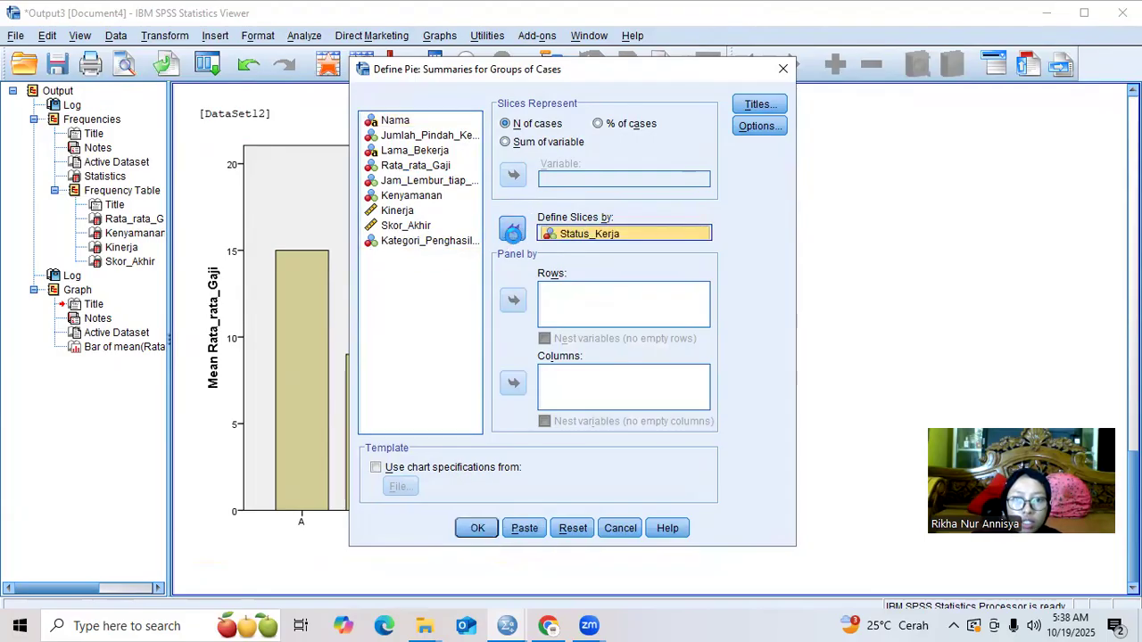
pyautogui.click(475, 528)
pyautogui.scroll(-5, 429, 377)
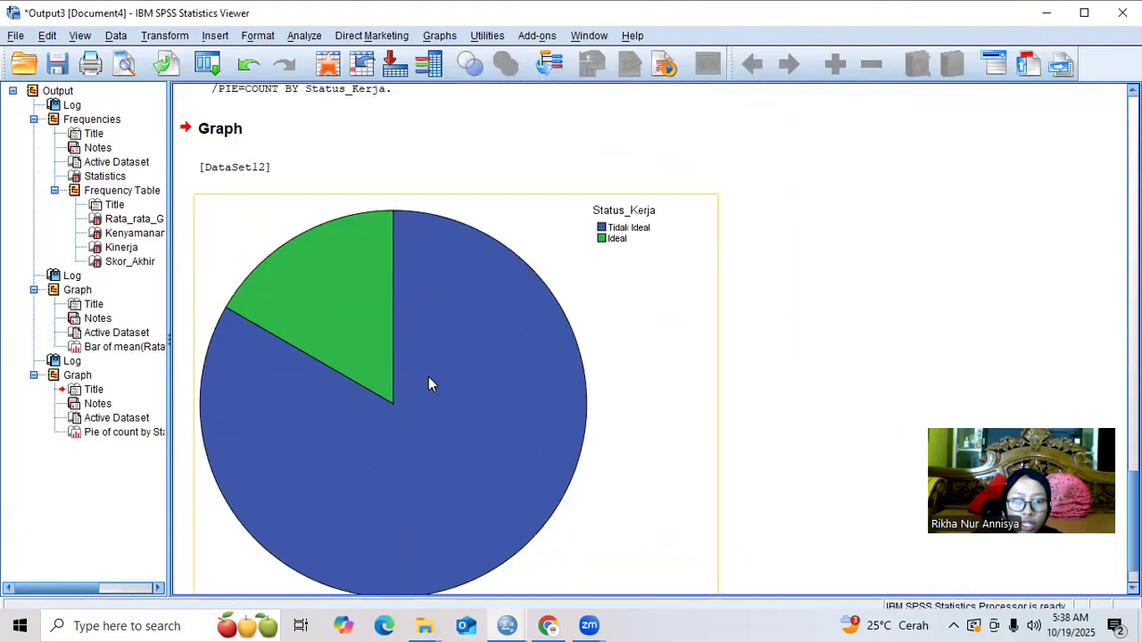
pyautogui.scroll(-1, 383, 241)
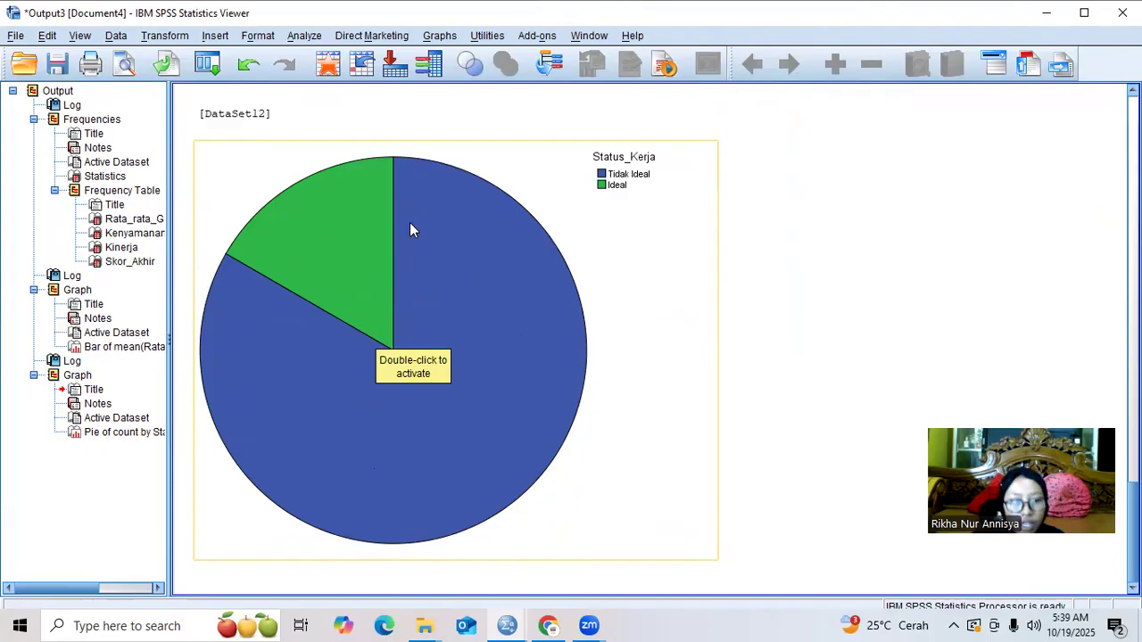
pyautogui.scroll(5, 686, 385)
pyautogui.scroll(-4, 690, 385)
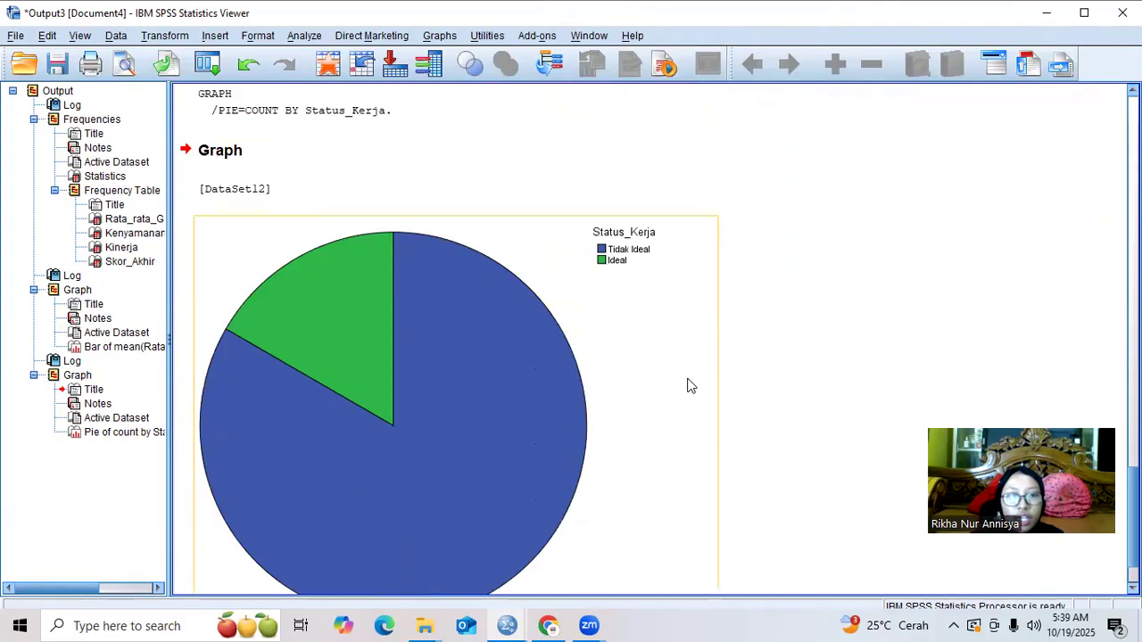